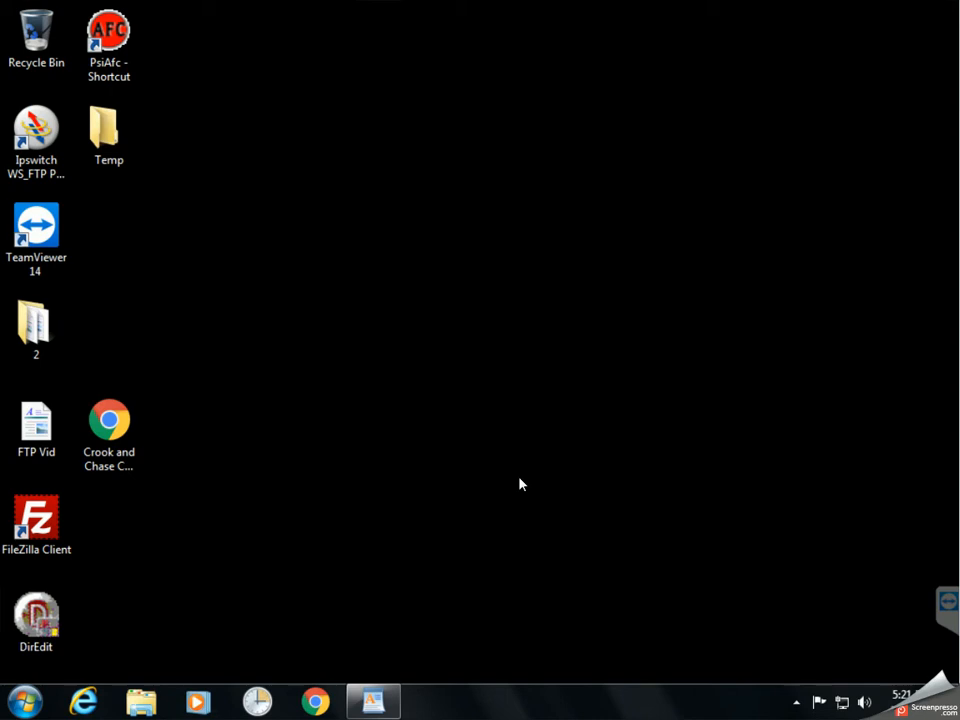
Restore the FTP Vid document in WordPad from the taskbar.
left_click(360, 712)
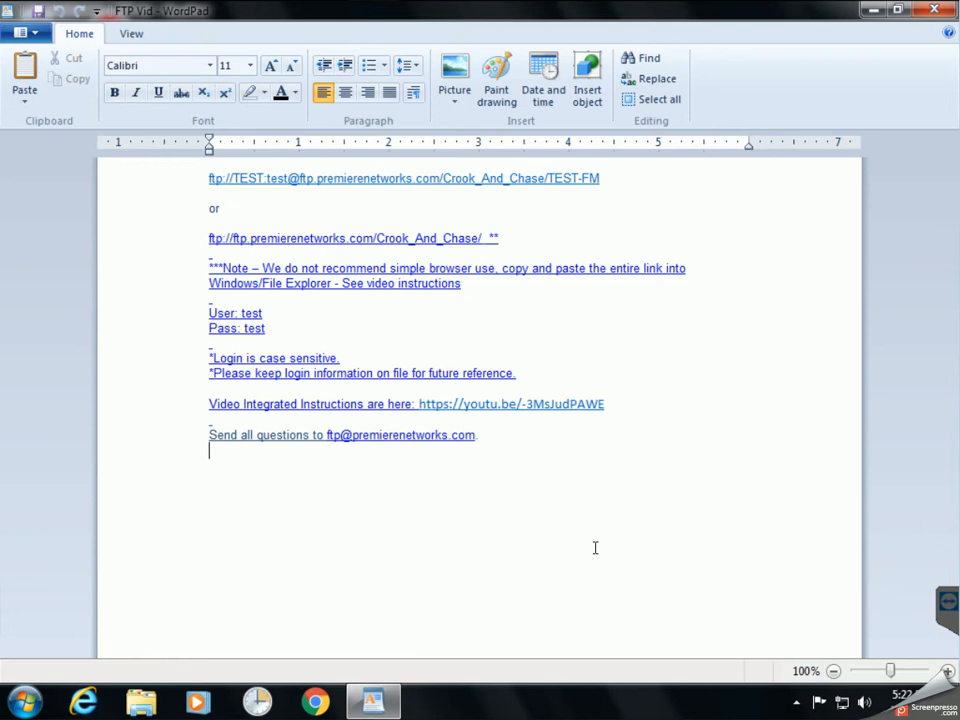
Open the first ftp:// link from the notes in Chrome, confirming the open-link prompt.
left_click(508, 182)
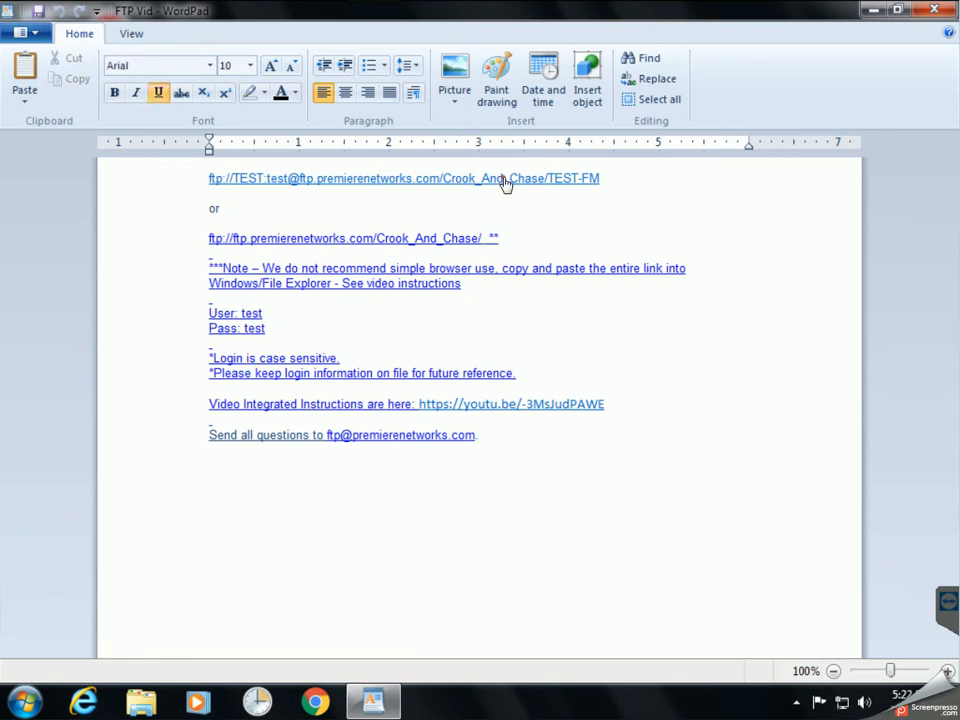
left_click(562, 405)
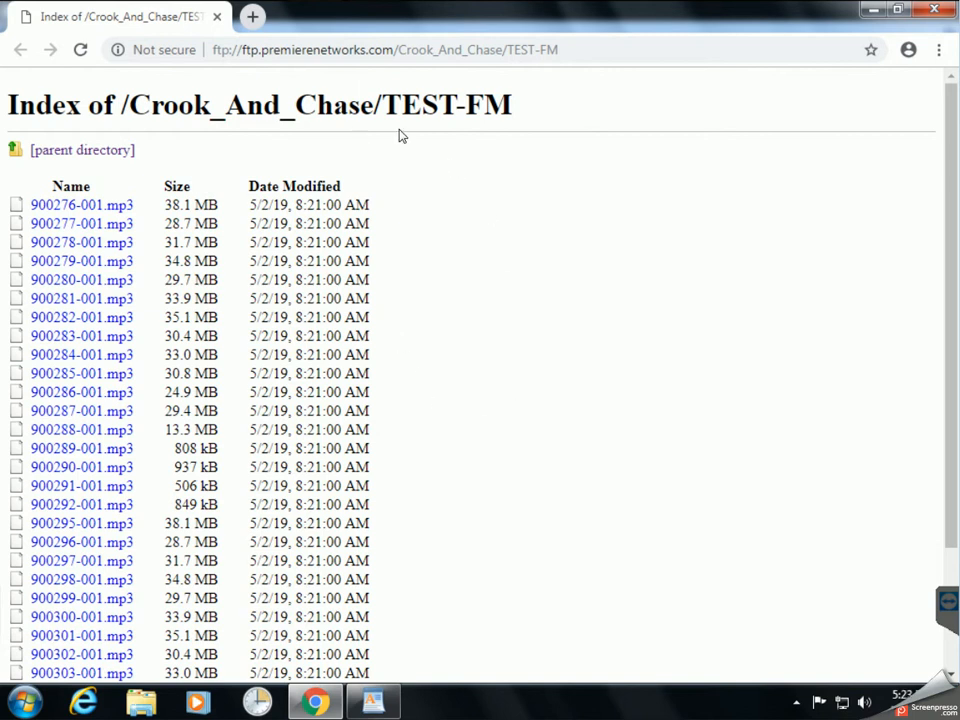
scroll(467, 339, "down", 3)
scroll(474, 334, "up", 3)
Copy the full TEST-FM ftp:// link from the FTP Vid notes in WordPad.
key("alt+Tab")
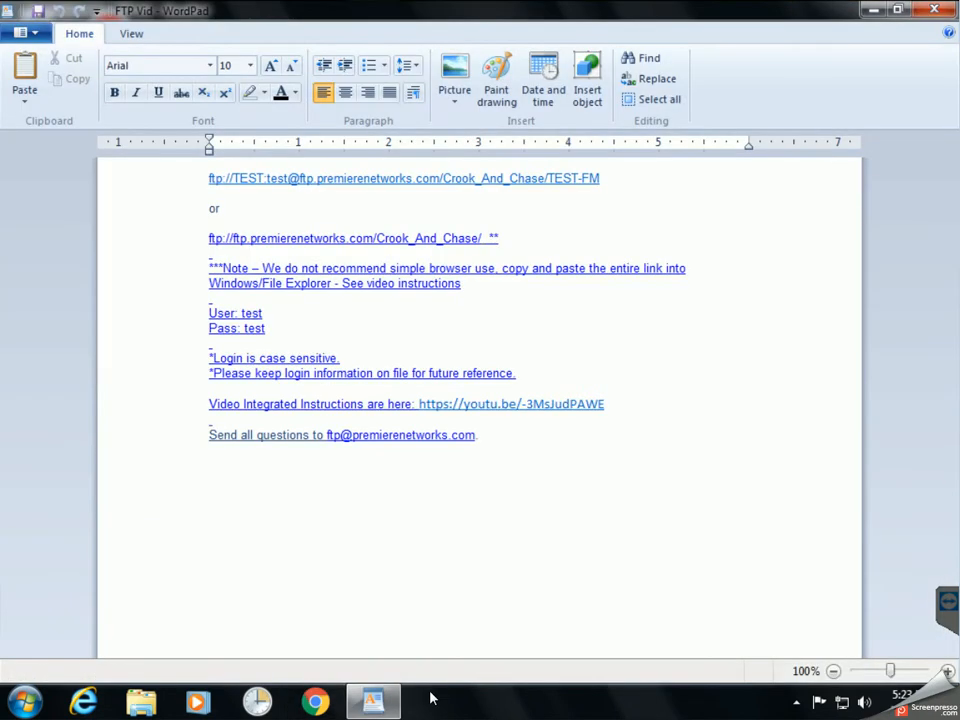
left_click_drag(619, 176, 228, 187)
right_click(228, 187)
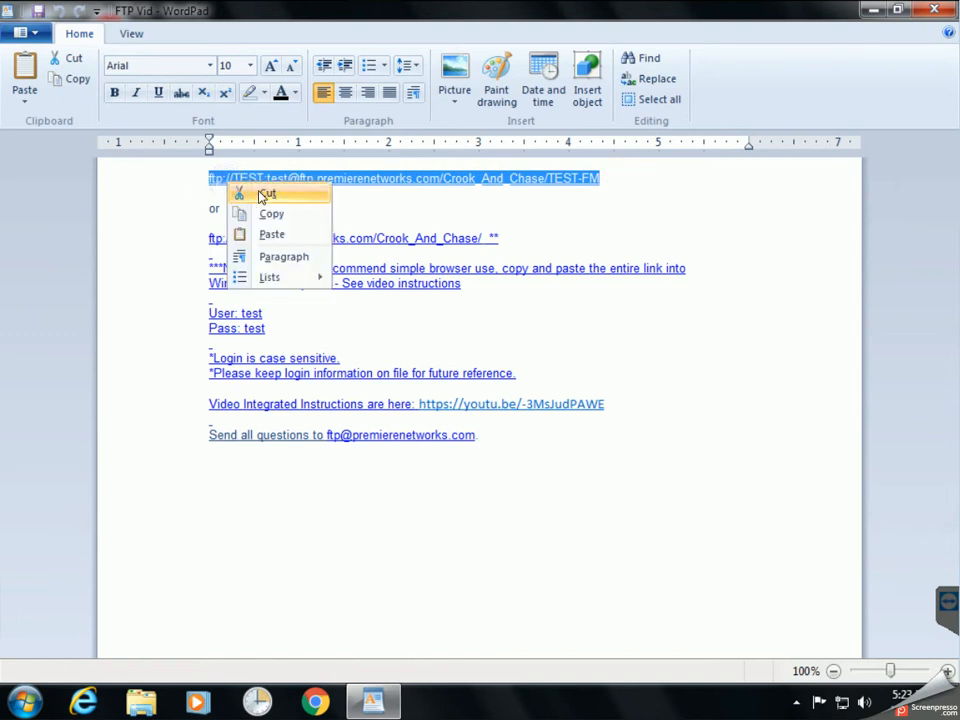
left_click(290, 212)
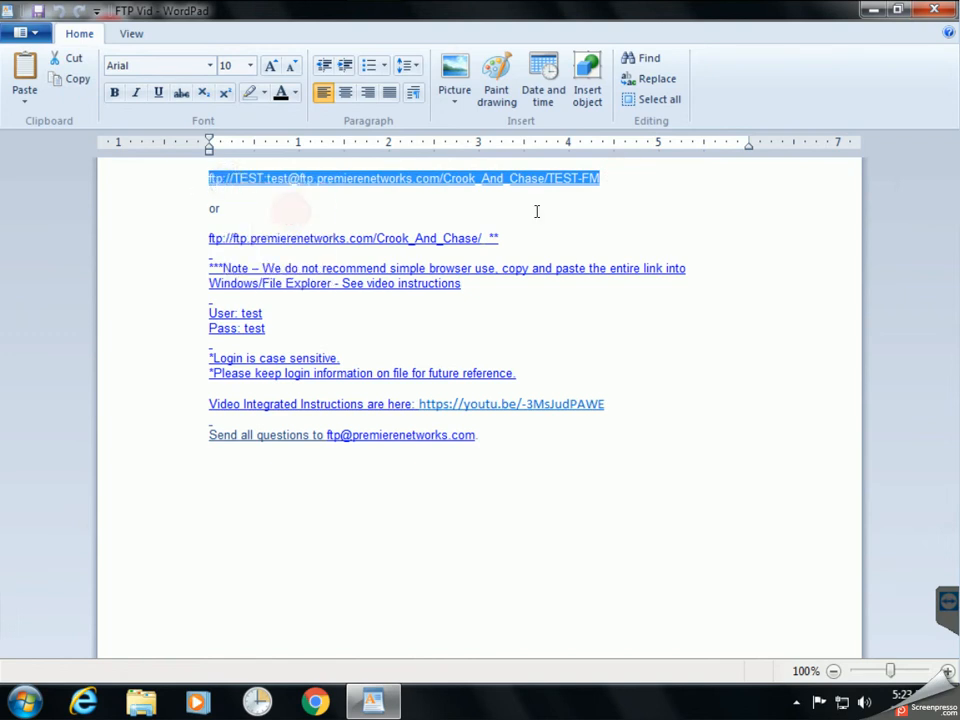
left_click(724, 624)
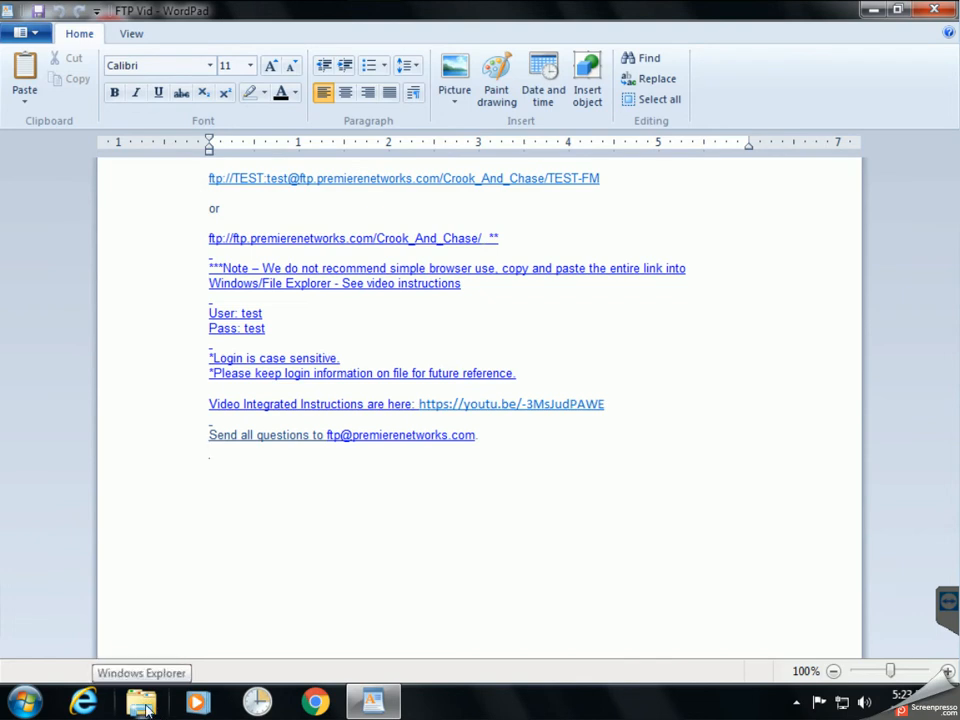
Open a maximized Windows Explorer and go to the pasted TEST-FM FTP link.
right_click(24, 702)
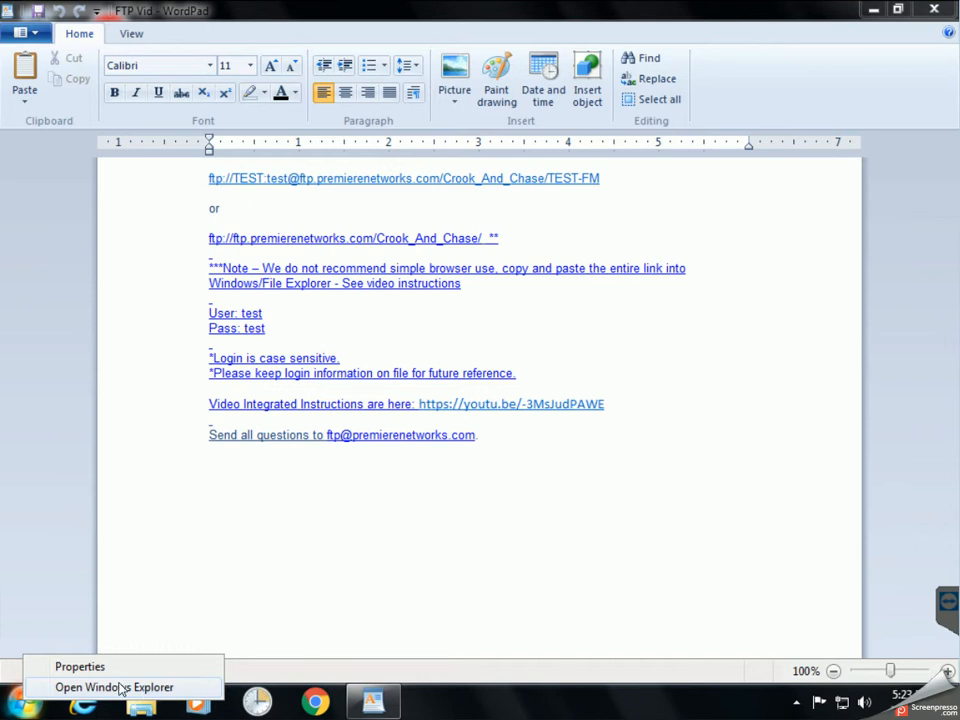
left_click(118, 686)
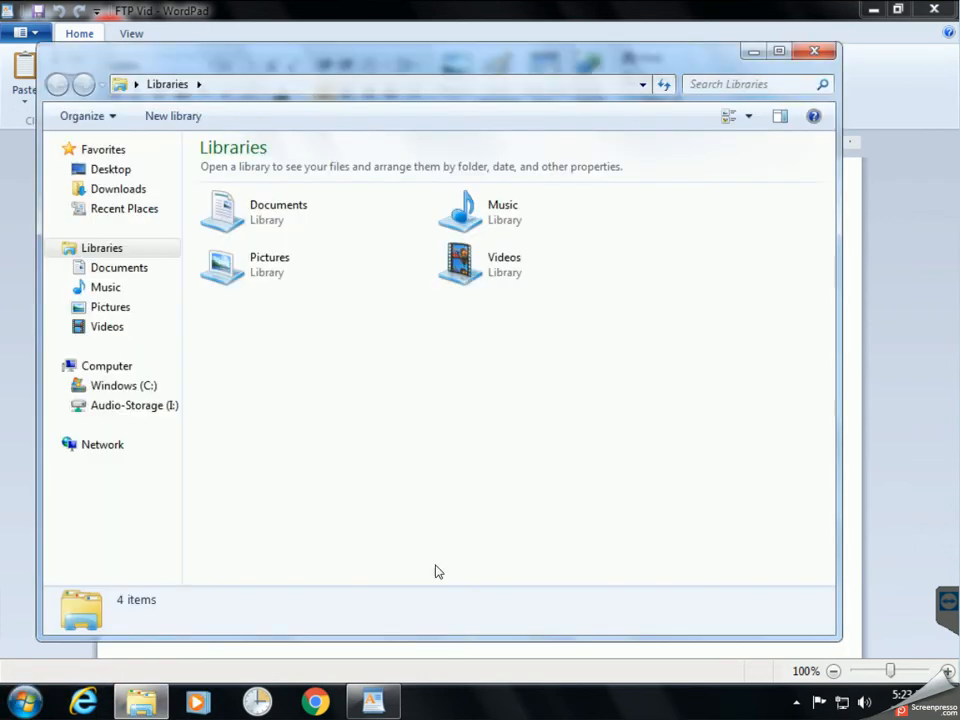
double_click(375, 68)
left_click(354, 37)
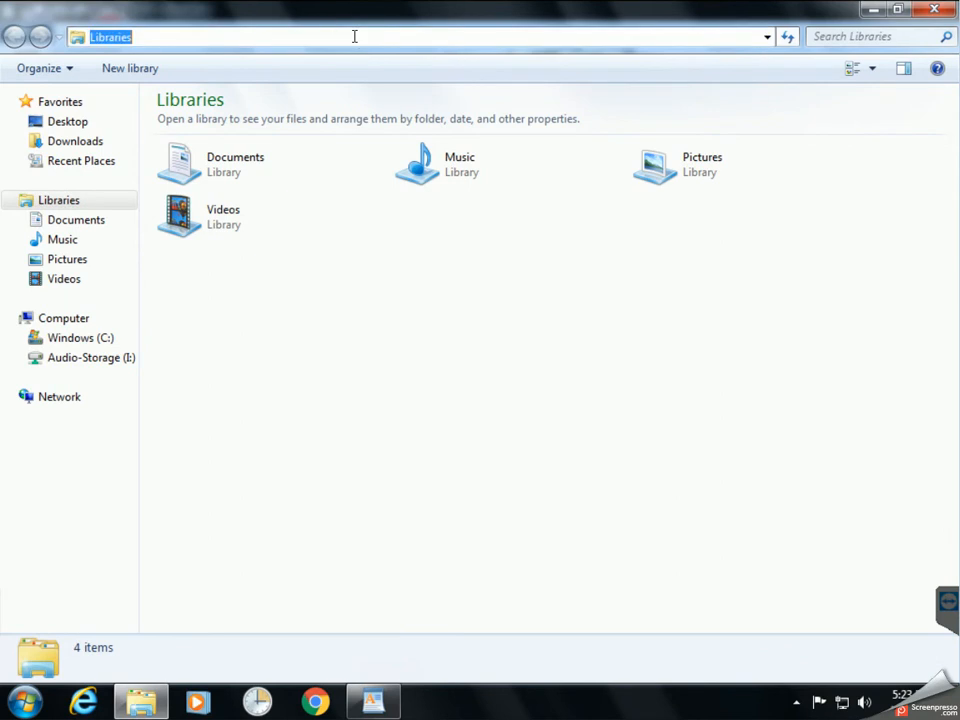
right_click(354, 37)
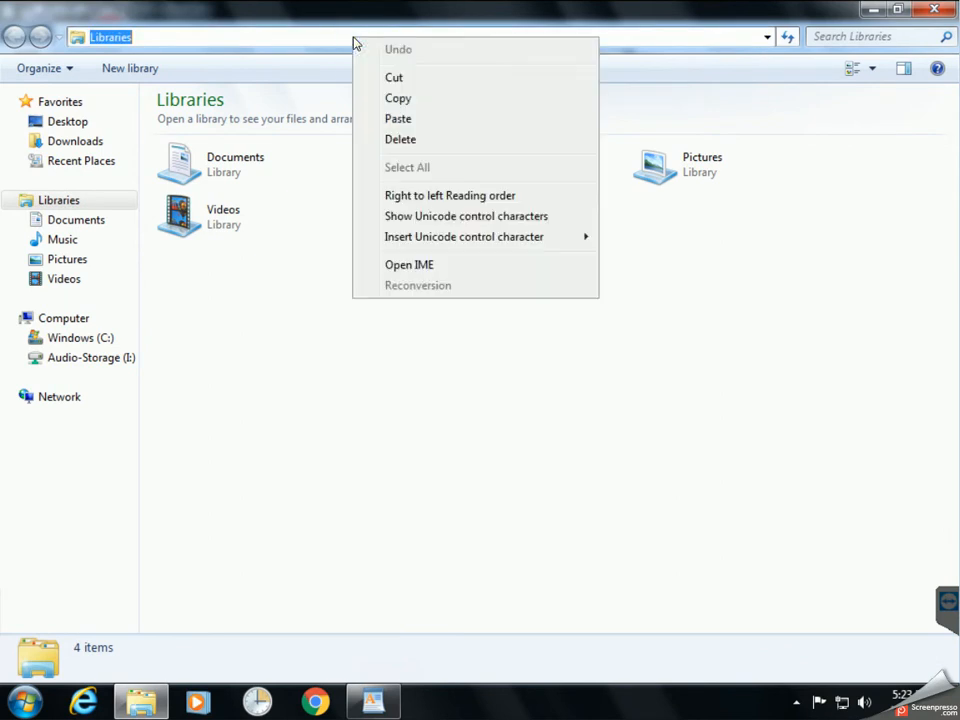
left_click(412, 120)
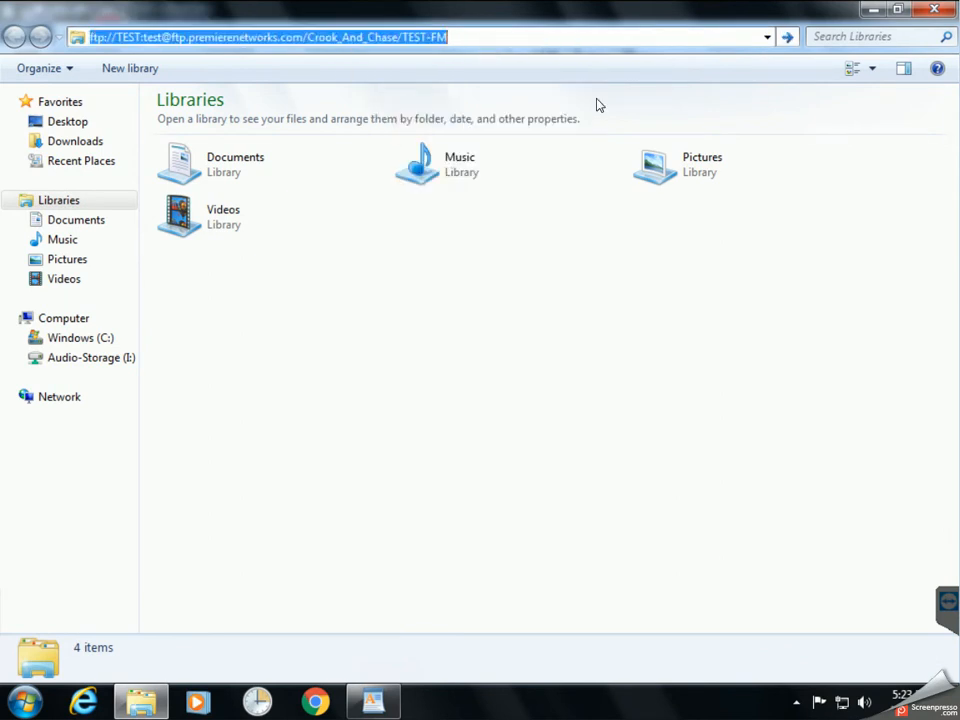
key("Return")
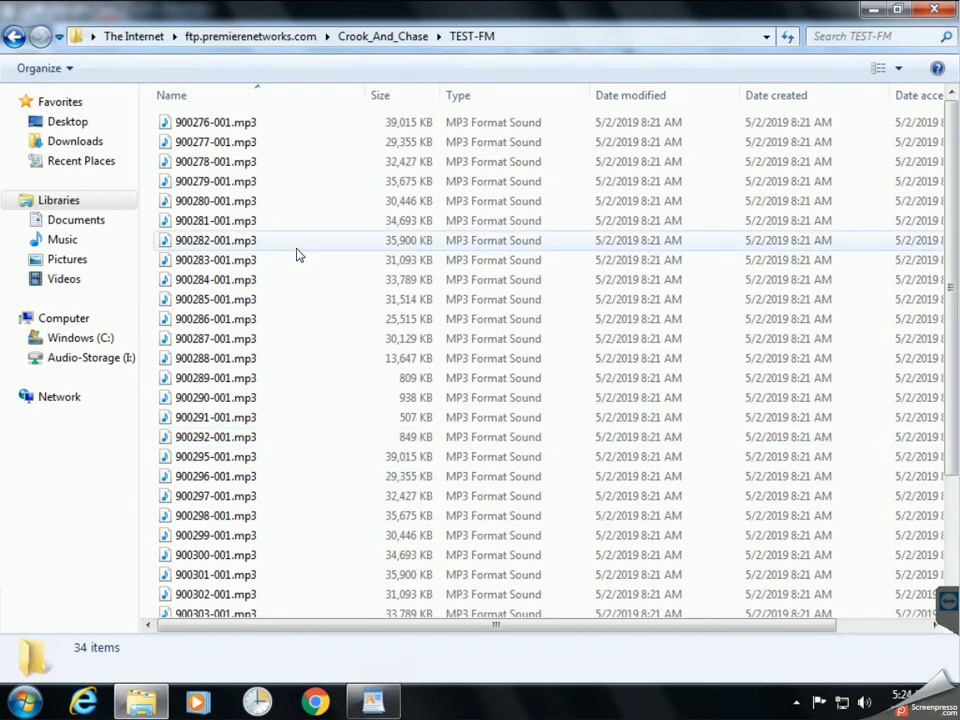
Select all 34 mp3 files and use Copy To Folder to copy them into Desktop\Temp.
left_click(262, 220)
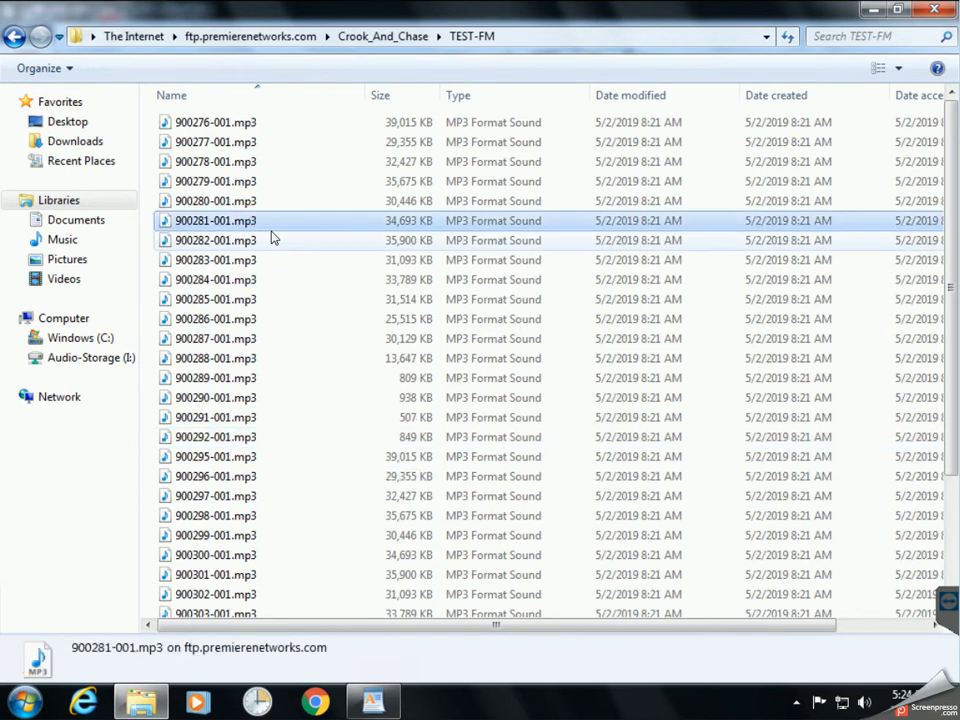
key("ctrl+a")
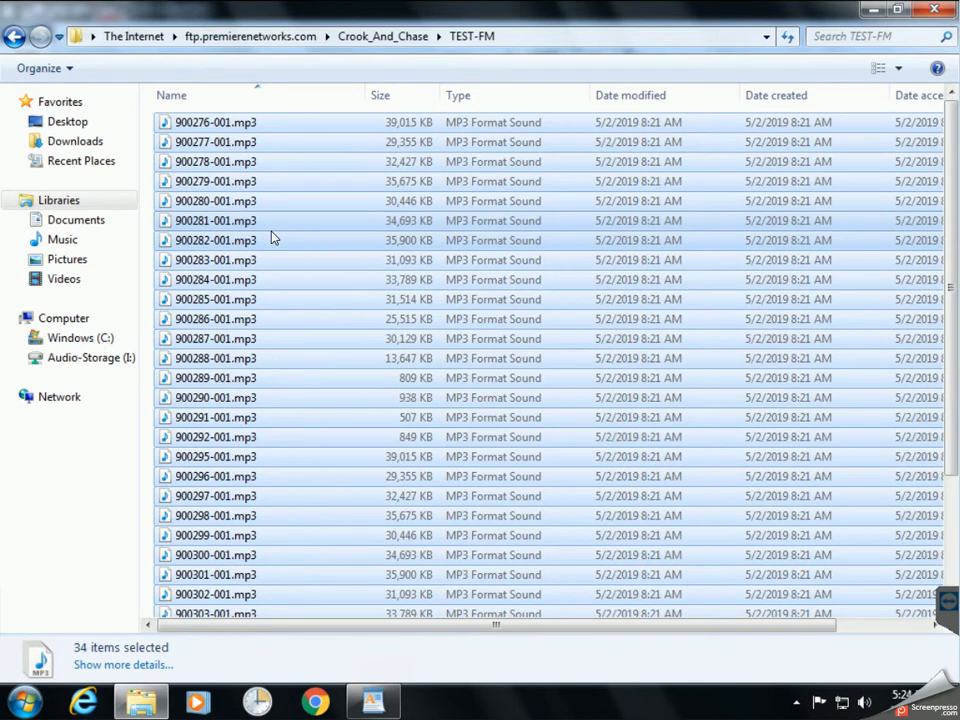
right_click(272, 237)
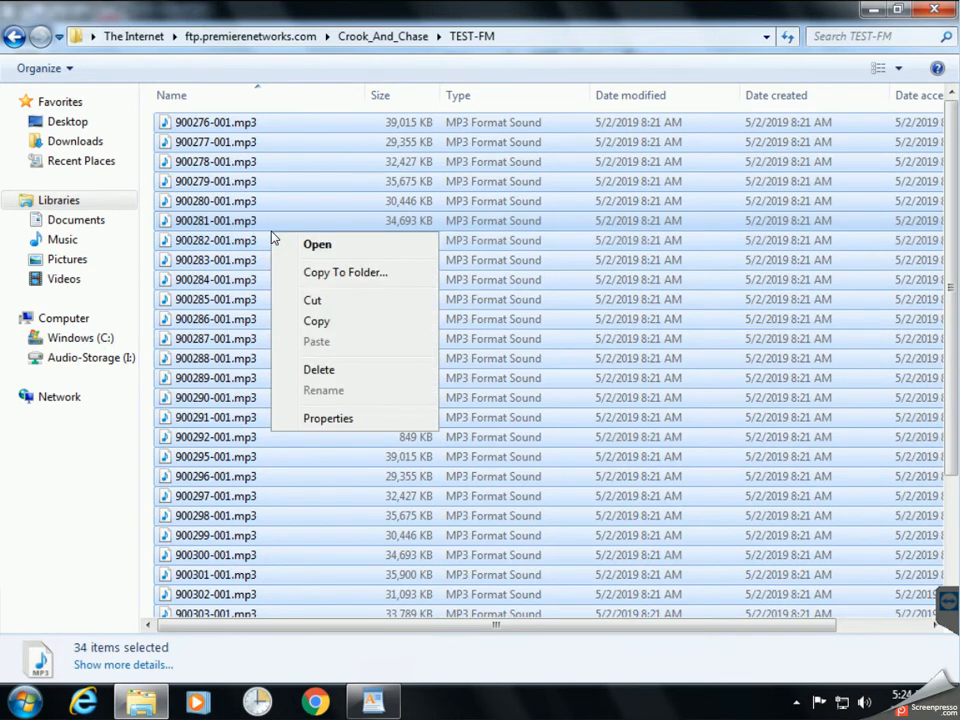
left_click(319, 277)
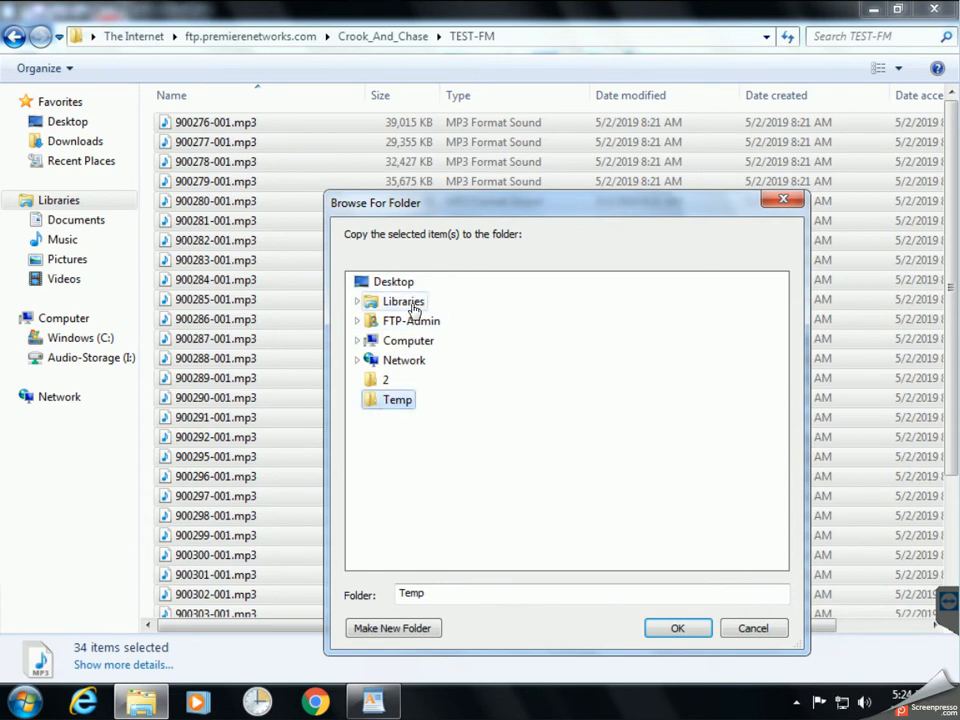
left_click(677, 628)
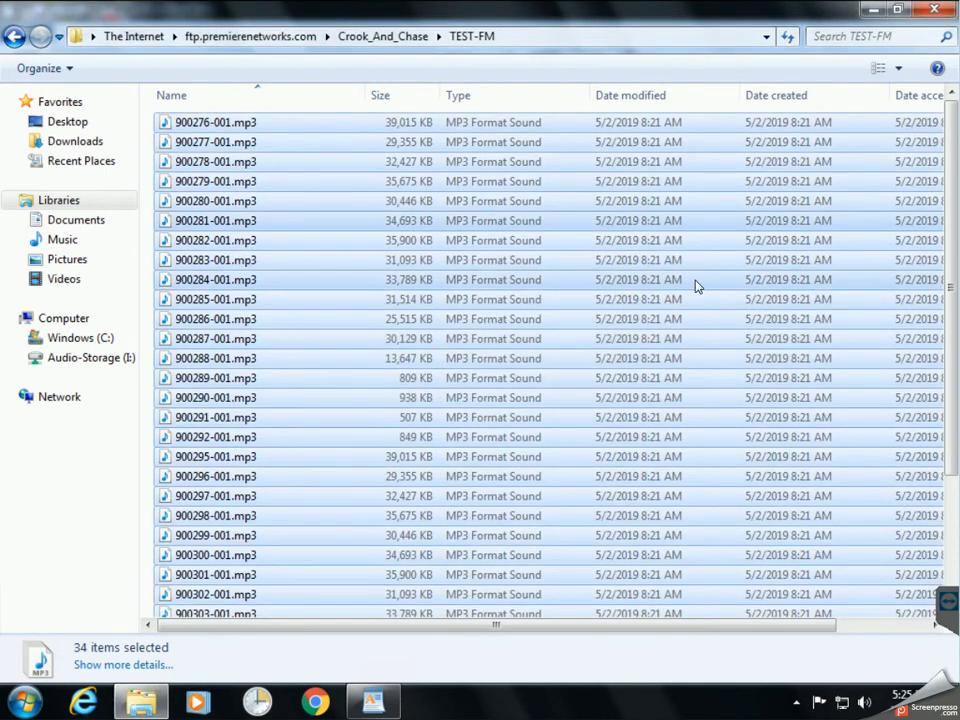
Close the FTP window, minimize WordPad, and open Temp in a restored window moved right.
left_click(933, 9)
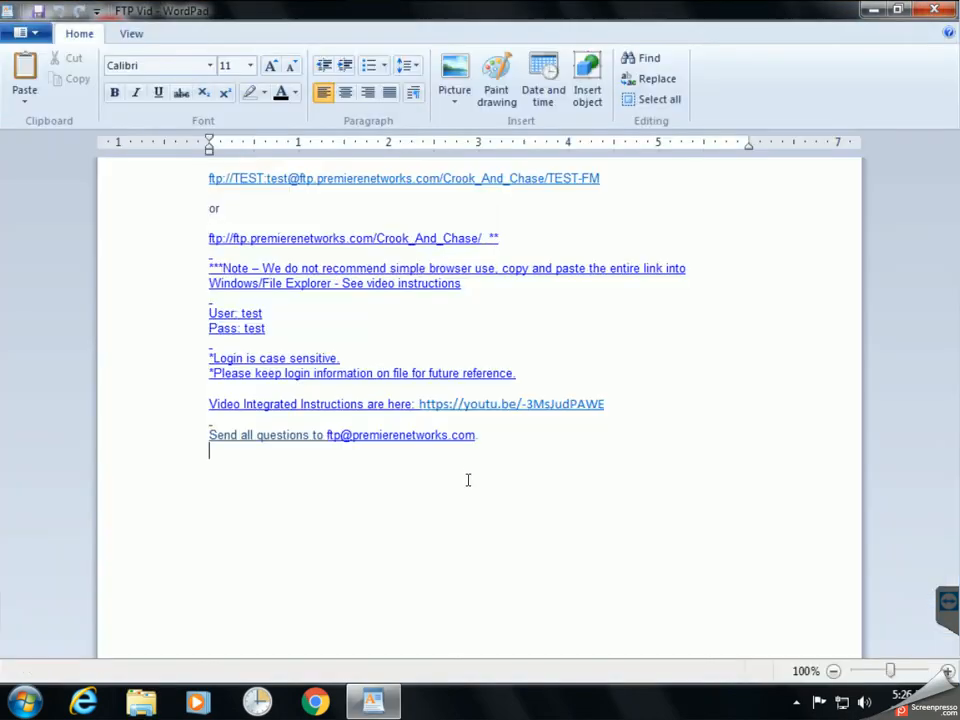
left_click(875, 10)
left_click(466, 413)
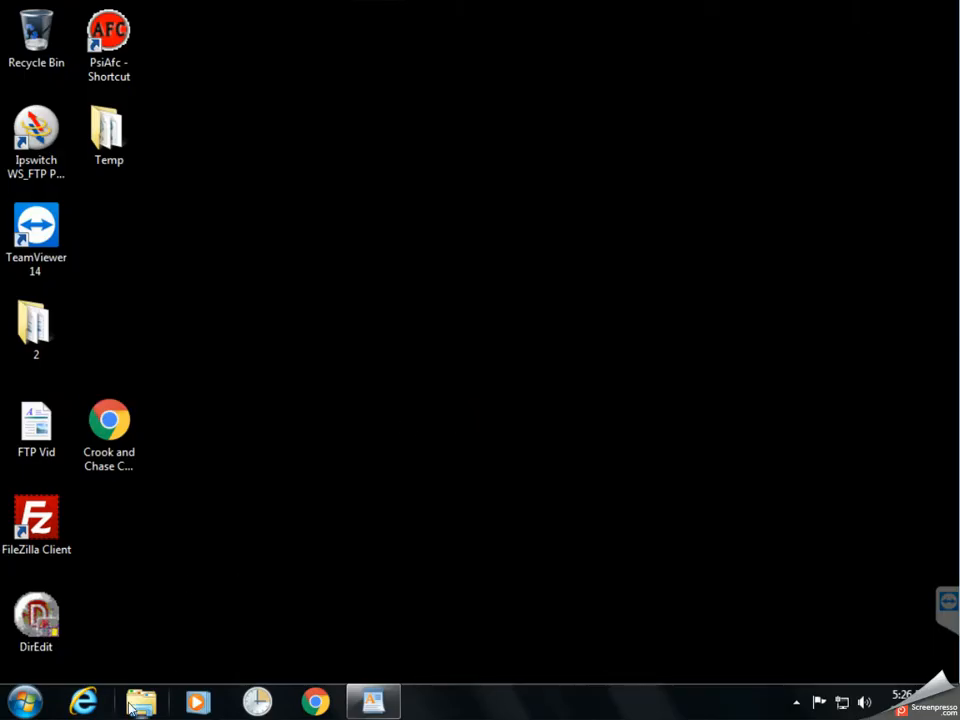
double_click(102, 157)
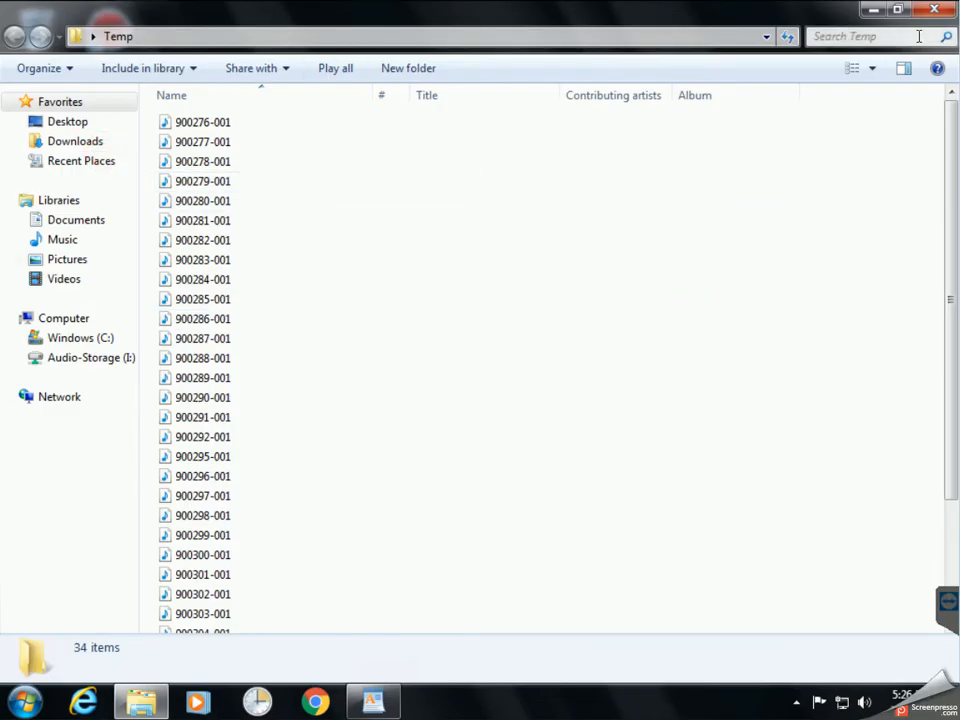
left_click(896, 10)
left_click_drag(551, 60, 689, 61)
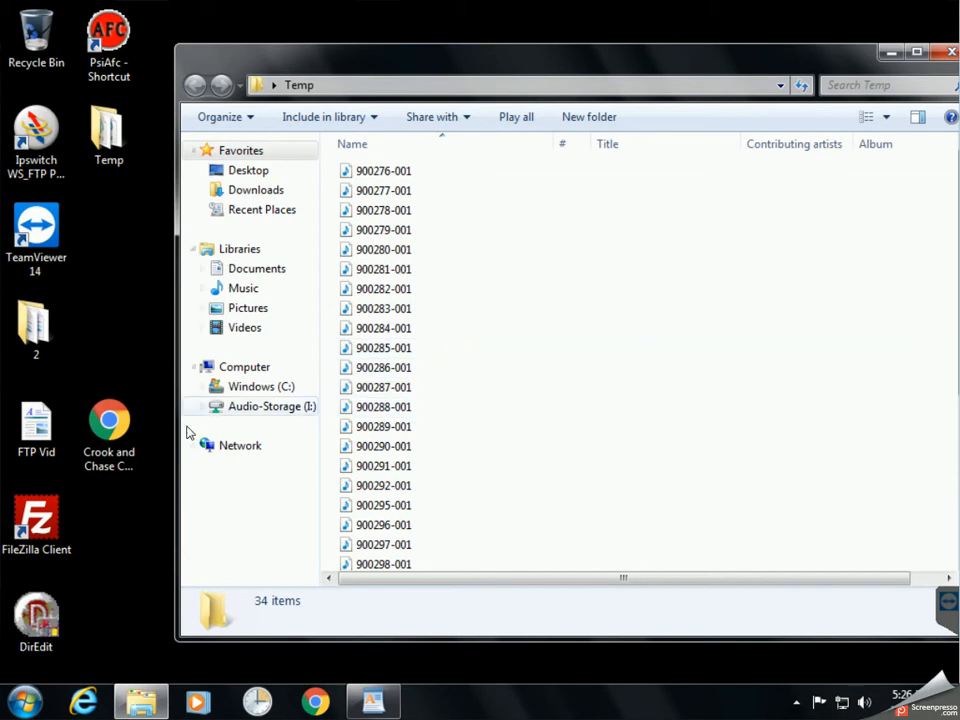
Place the Cart Schematic PDF beside Temp and compare its Sunday table with files like 900276-001.
double_click(126, 432)
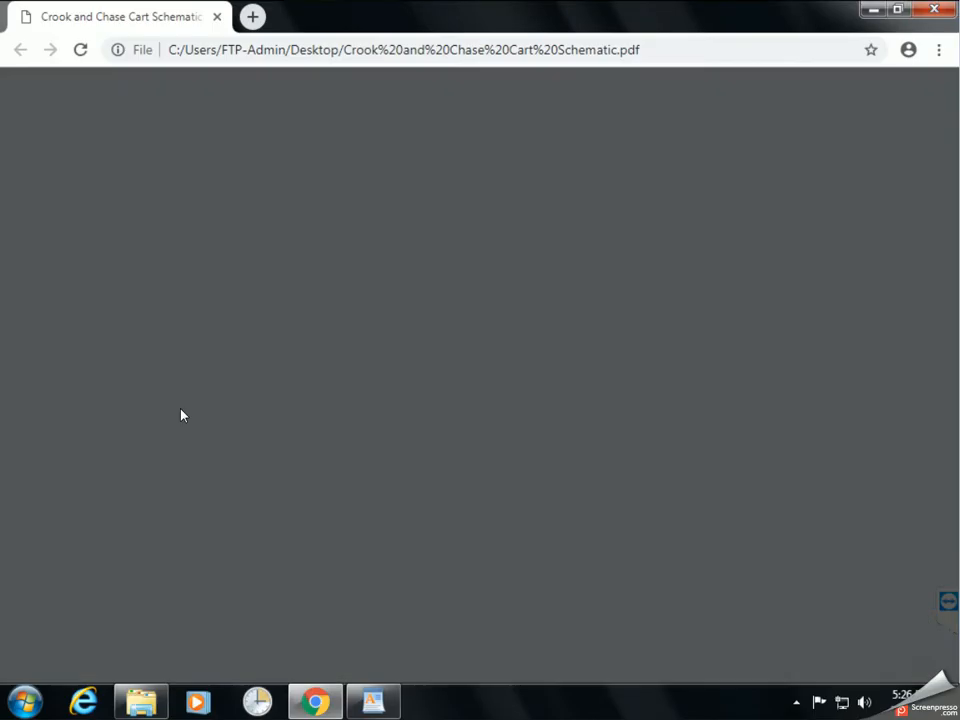
left_click(897, 9)
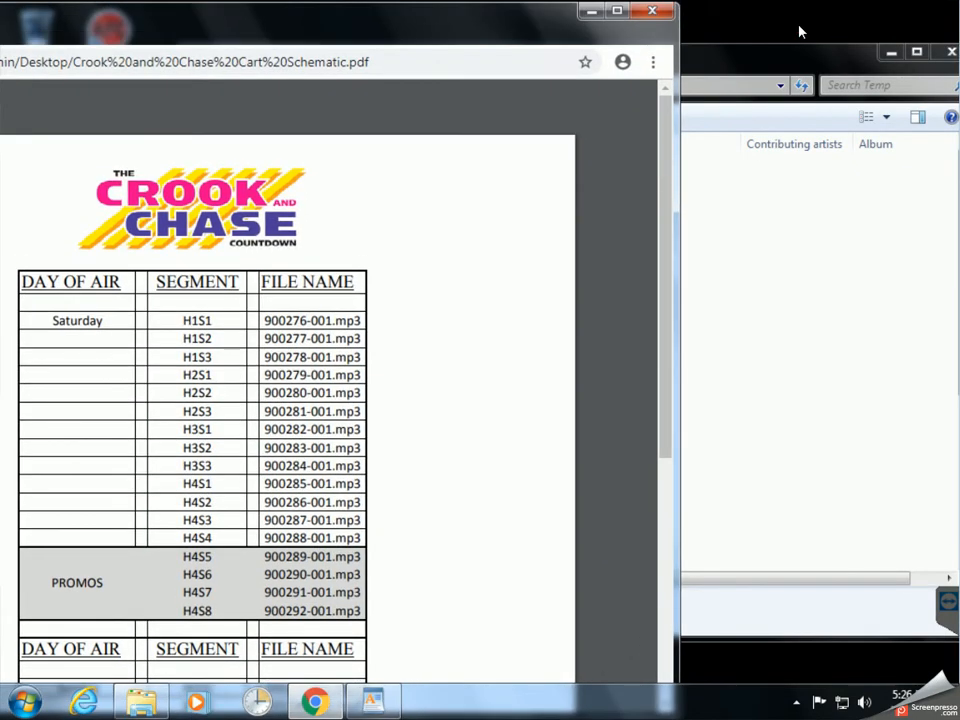
left_click_drag(784, 43, 958, 194)
left_click(697, 133)
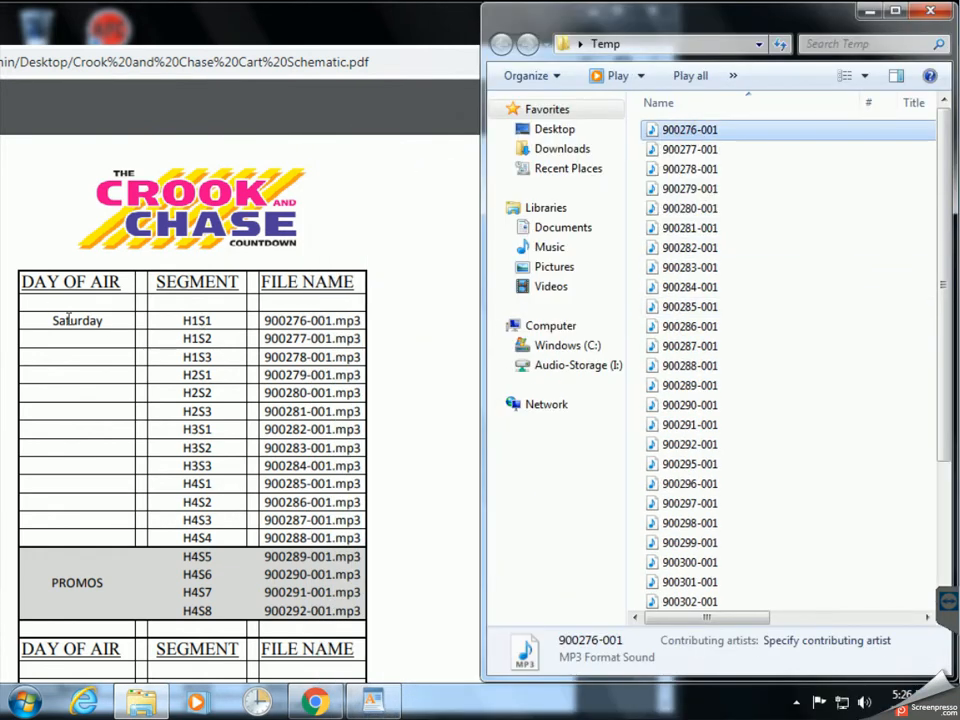
left_click(670, 462)
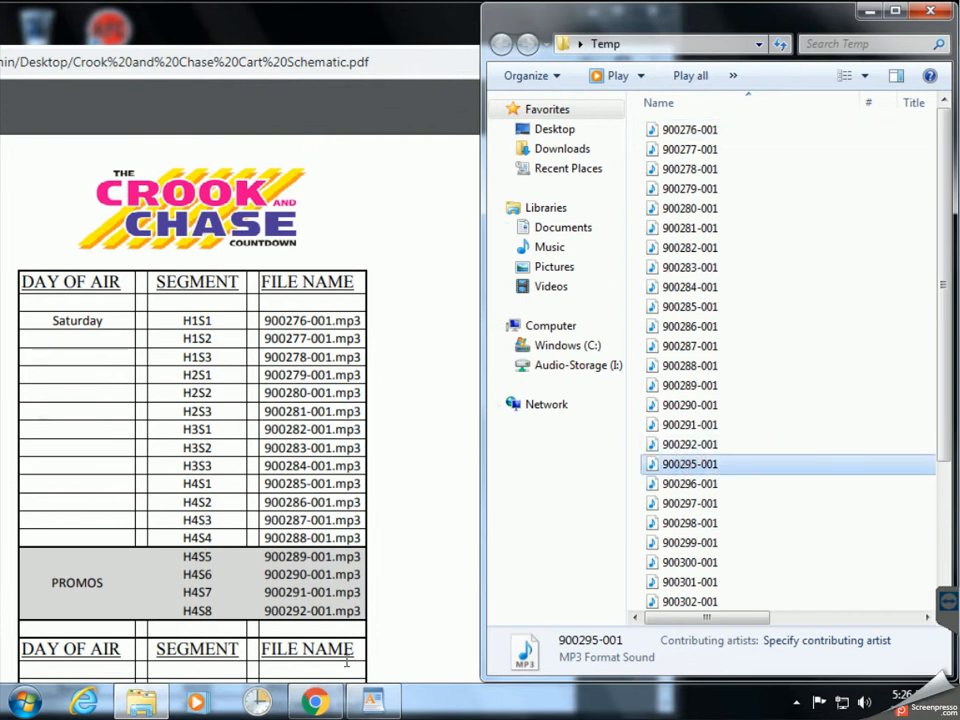
left_click(446, 292)
scroll(446, 292, "down", 4)
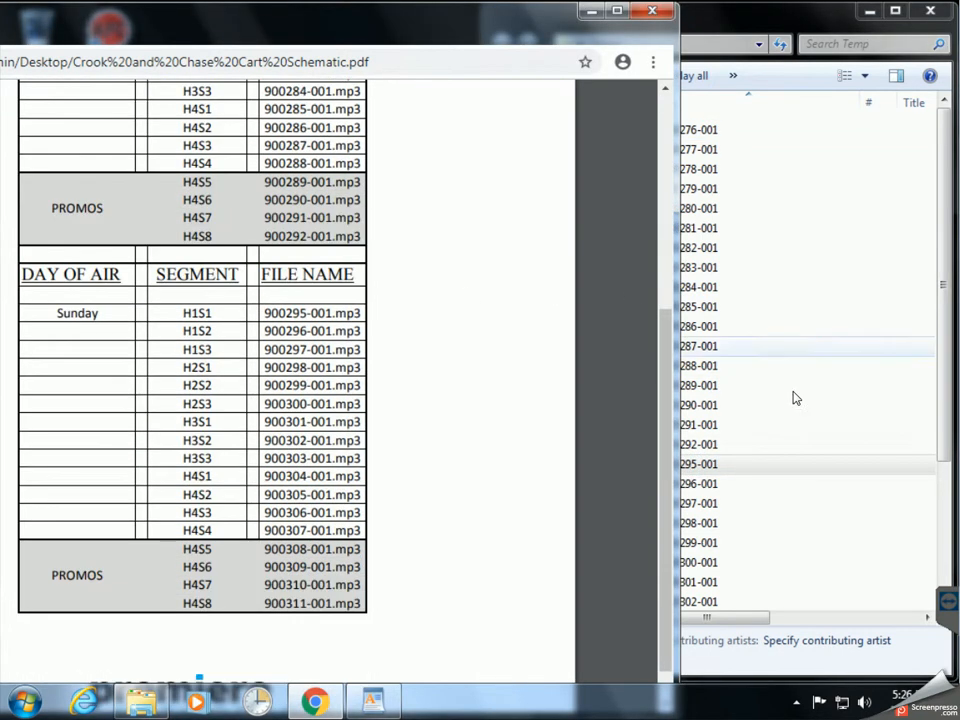
left_click(797, 35)
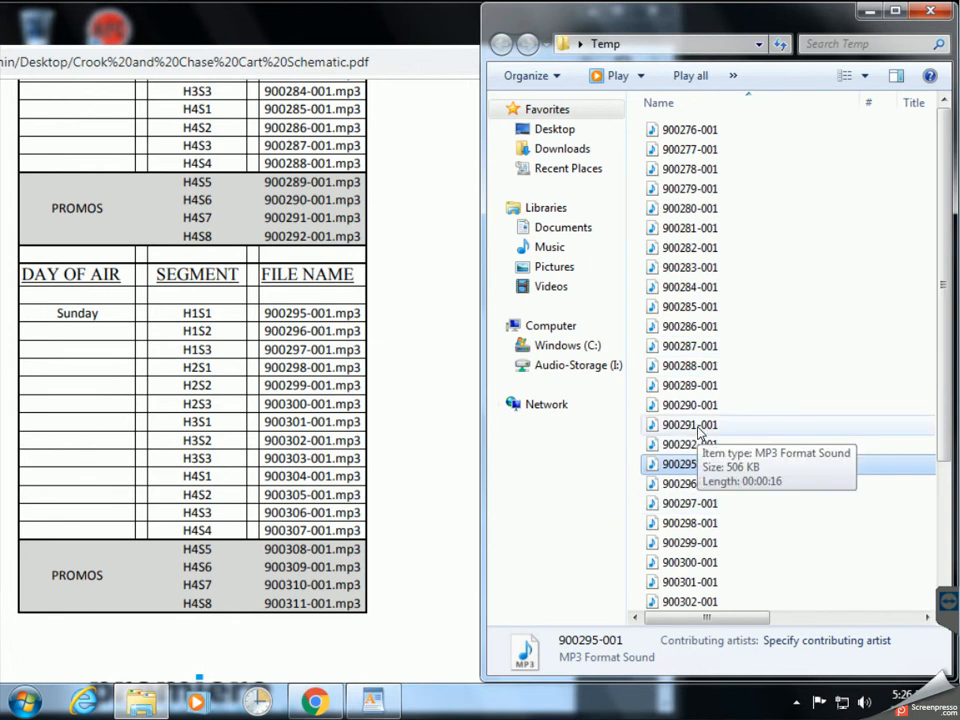
Close the Cart Schematic PDF in Chrome and the Temp folder window.
left_click(410, 22)
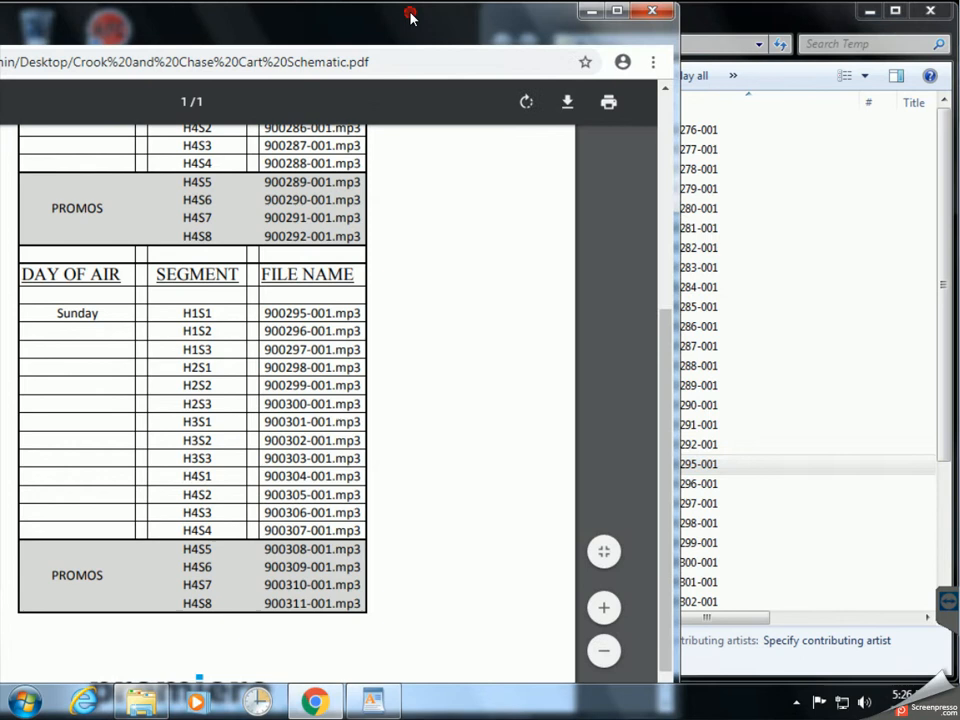
left_click(637, 16)
left_click_drag(735, 20, 607, 20)
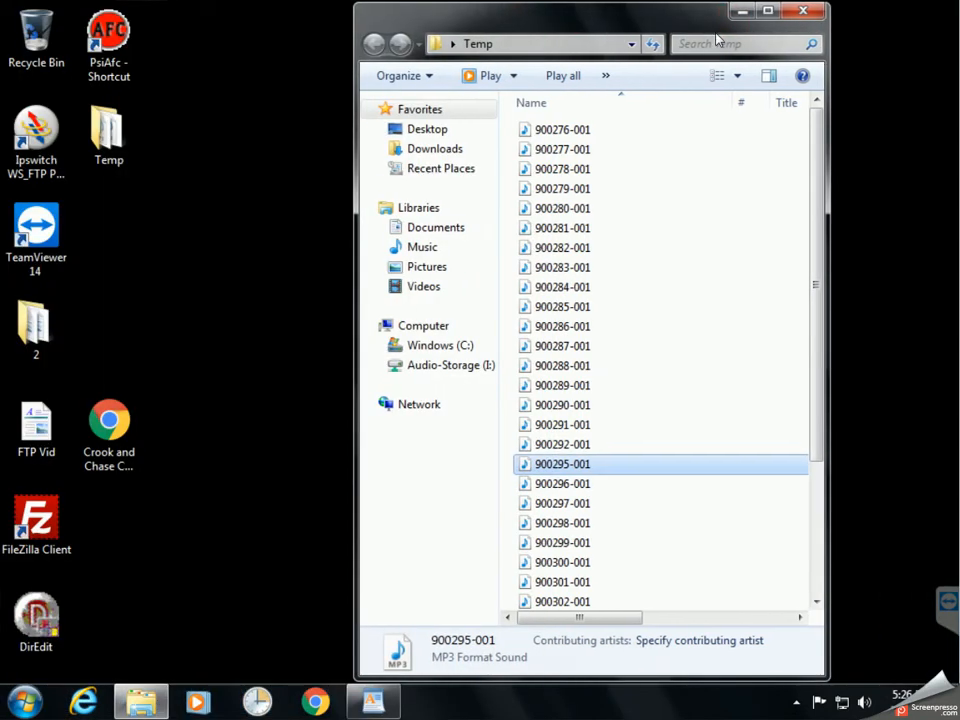
left_click(802, 13)
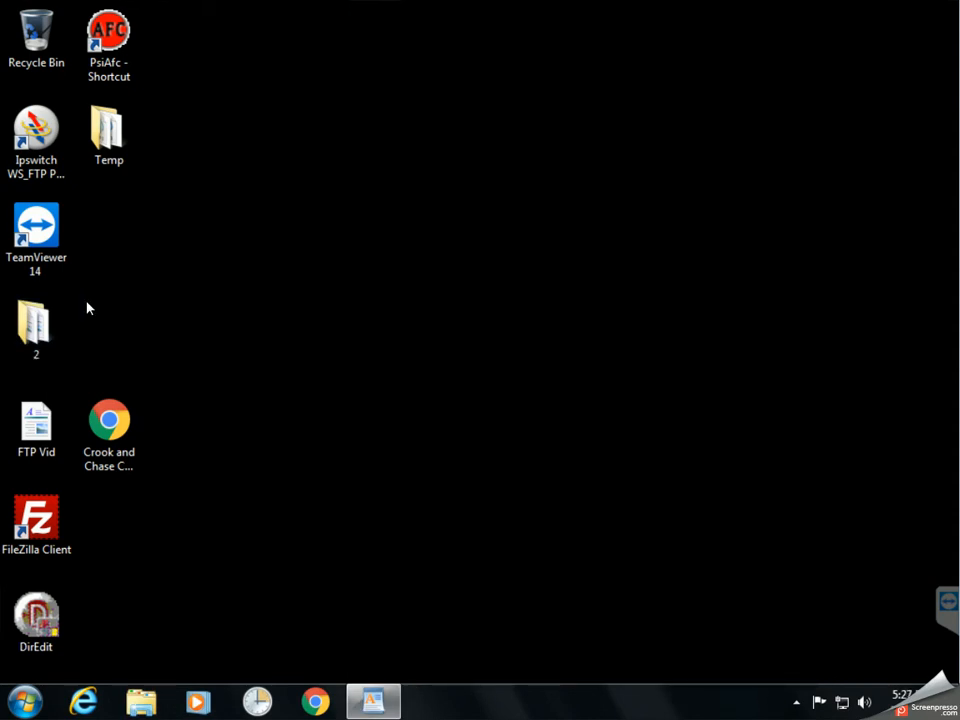
Open Explorer on the pasted TEST-FM FTP address and maximize the window.
left_click(150, 706)
left_click(429, 86)
right_click(429, 86)
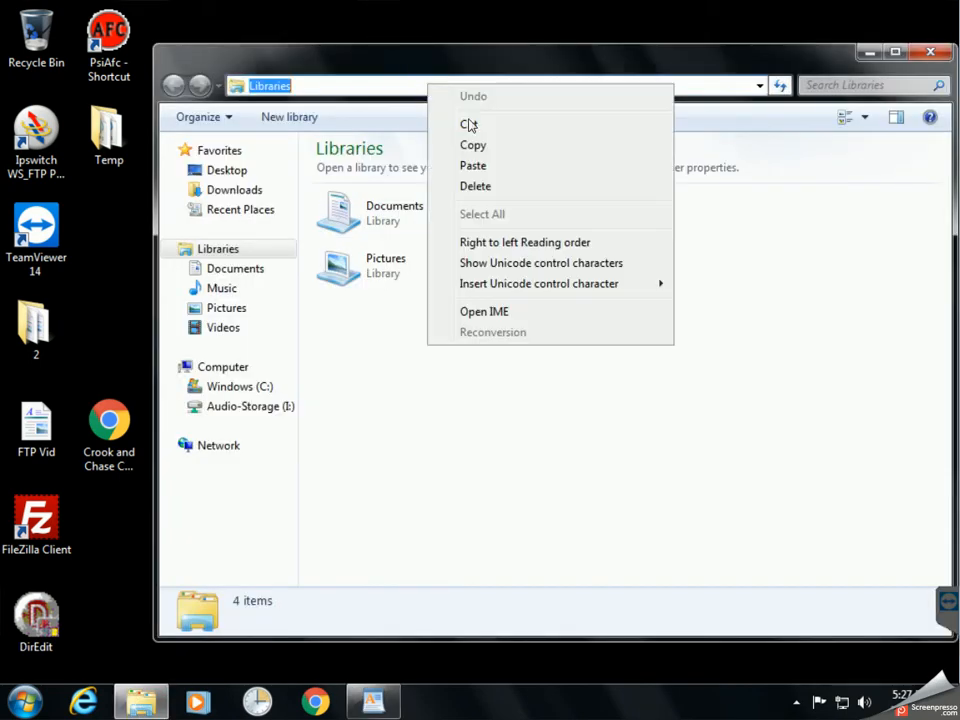
left_click(490, 168)
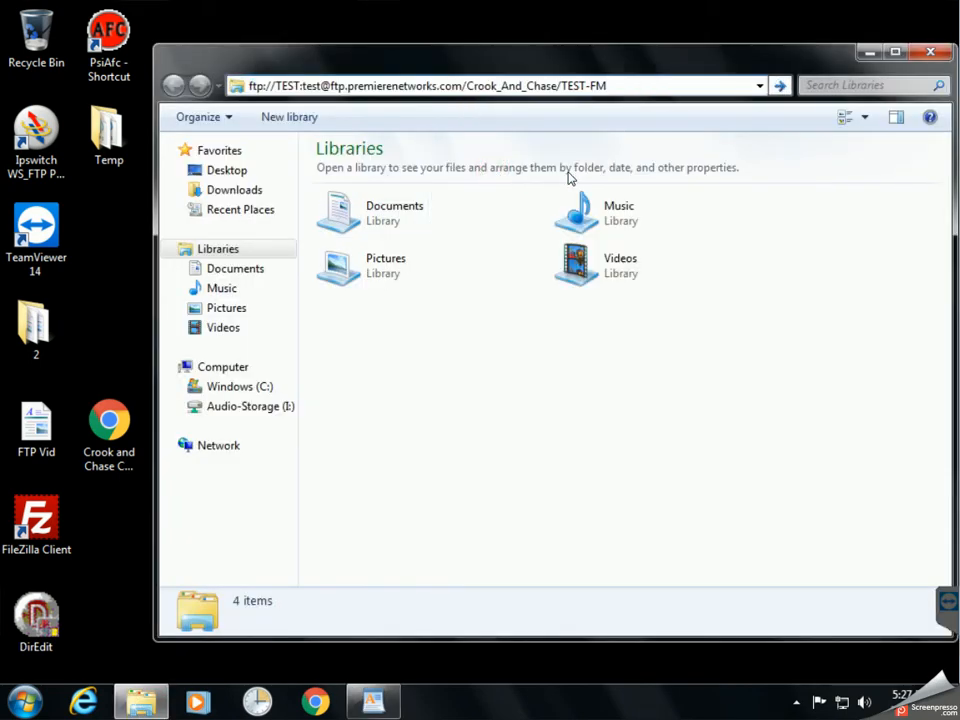
key("Return")
double_click(606, 60)
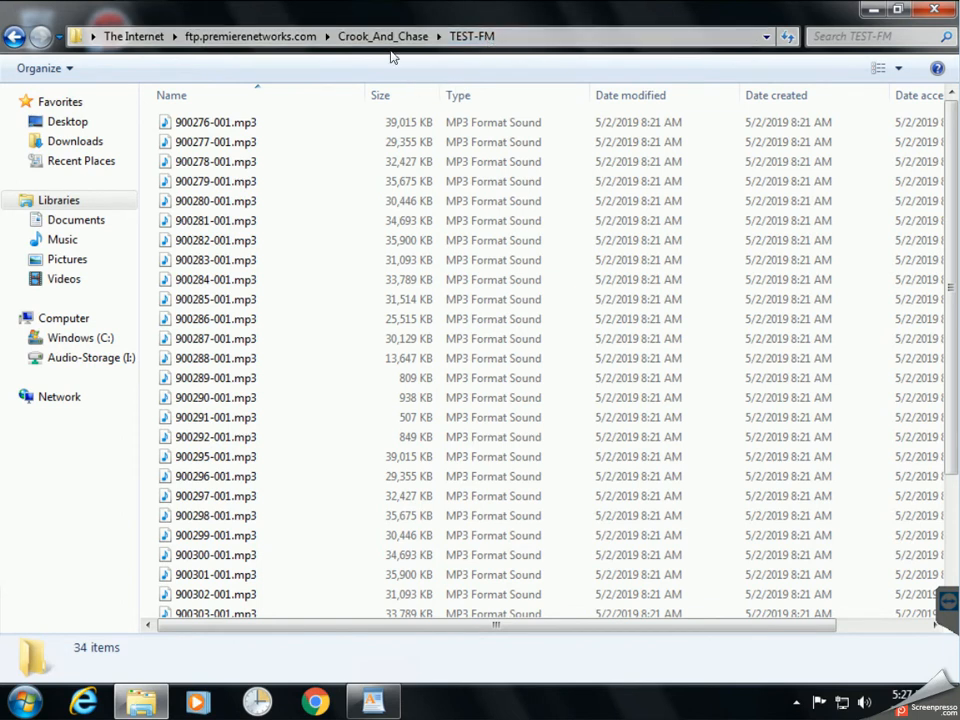
Go up to Crook_And_Chase, switch to Details view, and open 1-Cuesheets.
left_click(380, 37)
scroll(386, 270, "up", 10)
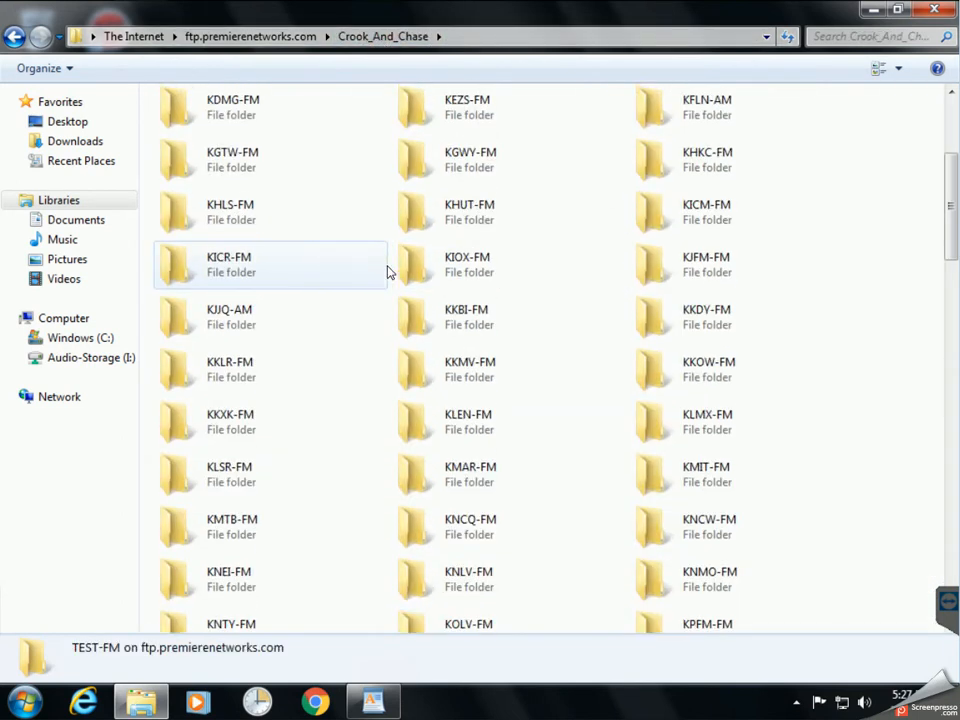
left_click(898, 68)
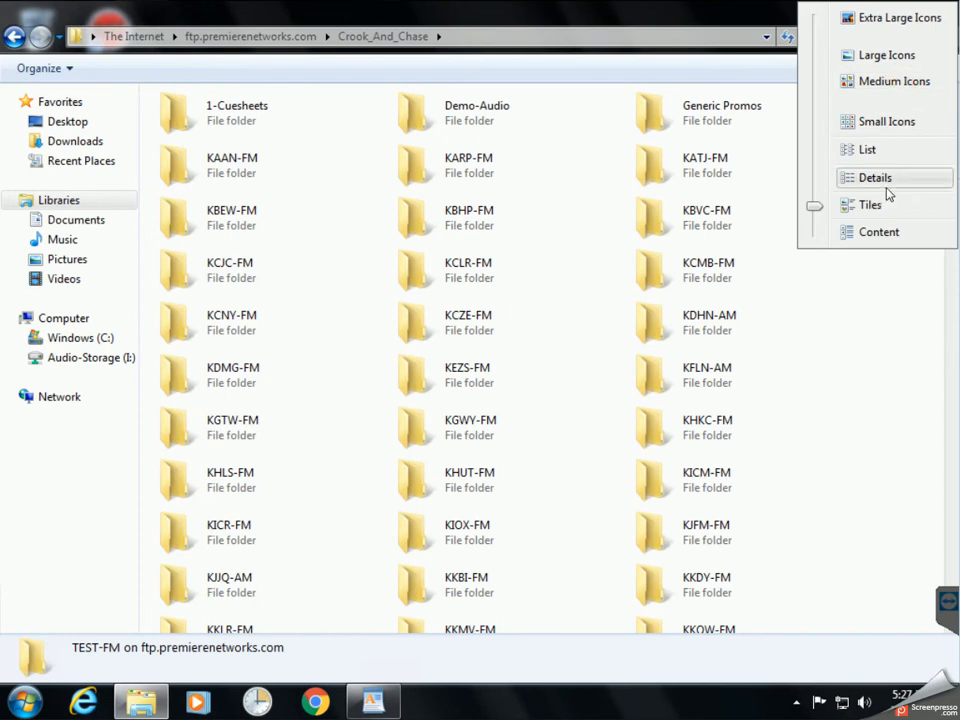
left_click(890, 184)
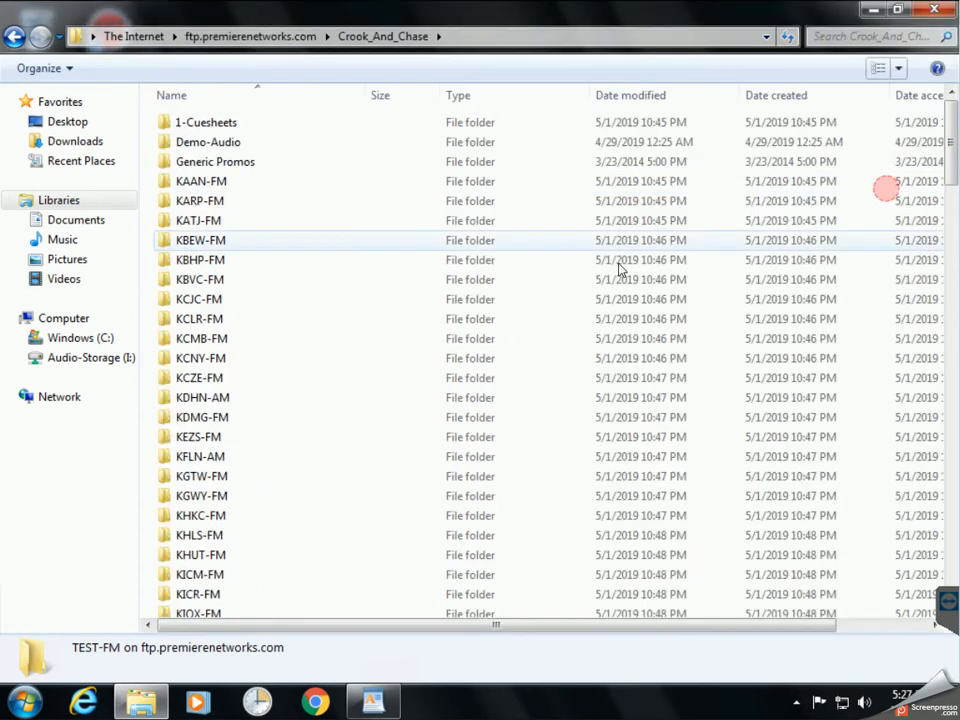
double_click(210, 123)
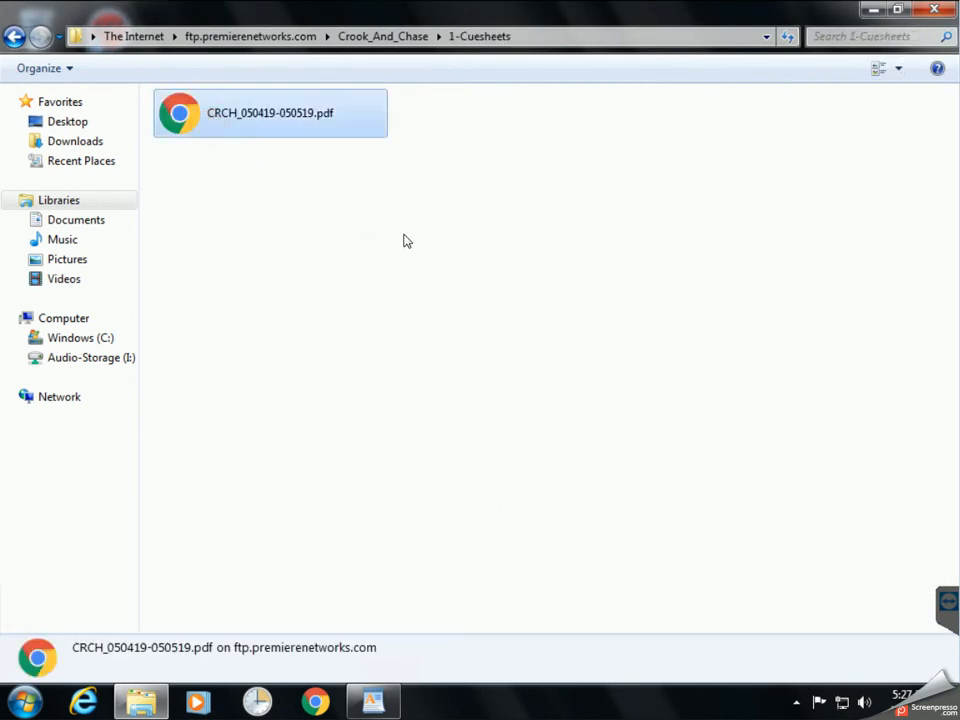
Drag CRCH_050419-050519.pdf onto the desktop and open it maximized in Chrome.
left_click(900, 9)
left_click_drag(718, 71, 872, 83)
left_click_drag(599, 176, 262, 240)
double_click(256, 235)
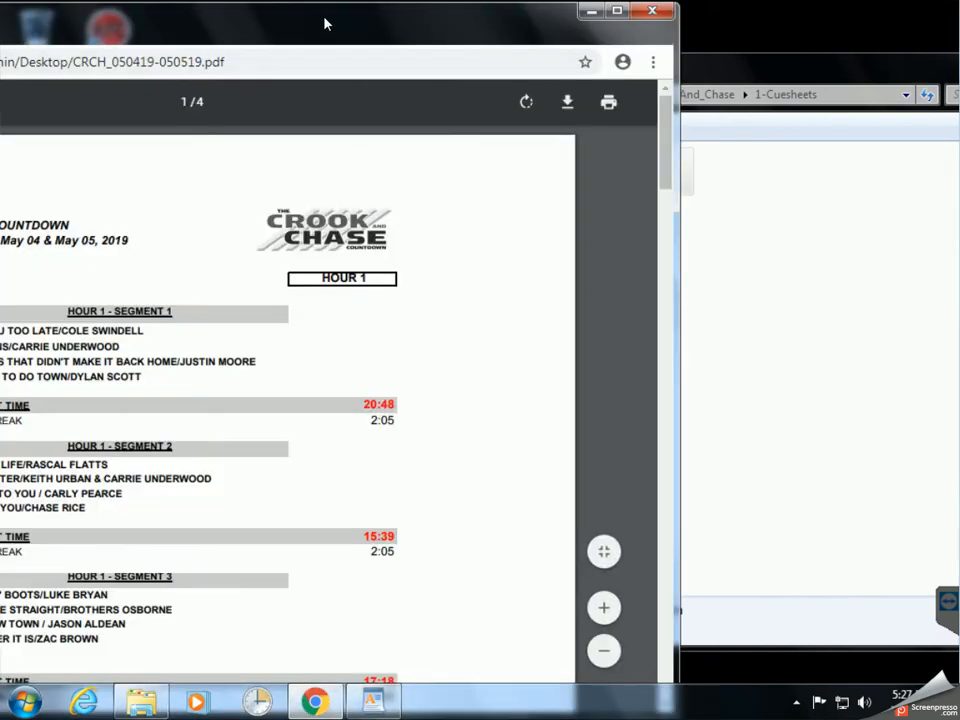
left_click_drag(334, 22, 578, 29)
double_click(578, 30)
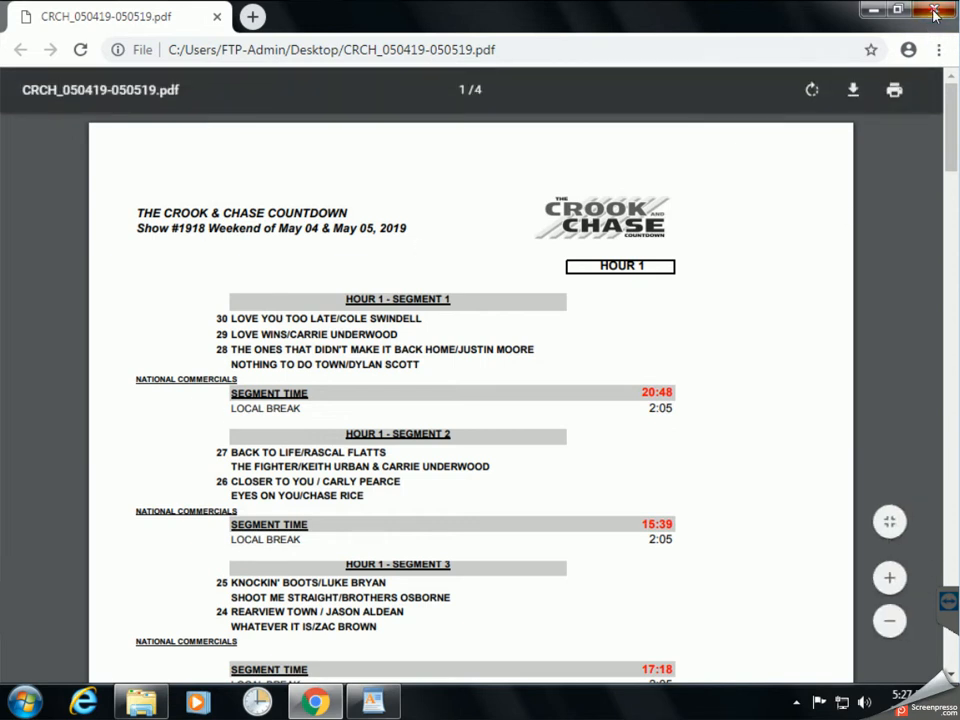
left_click(934, 11)
left_click_drag(758, 81, 504, 39)
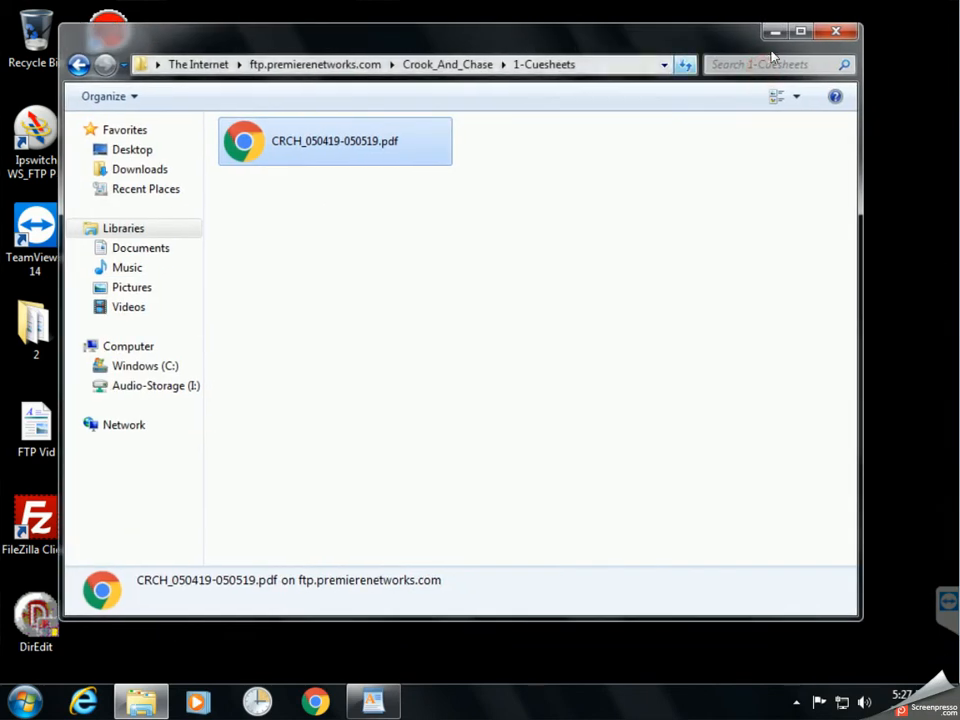
left_click(836, 31)
left_click_drag(253, 232, 116, 512)
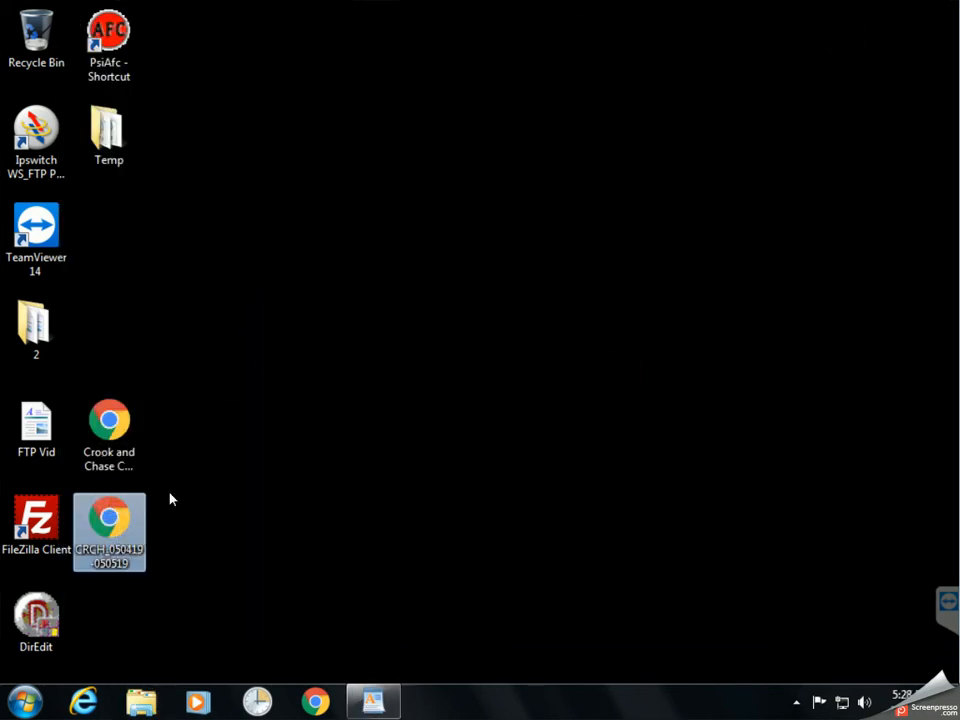
left_click(259, 489)
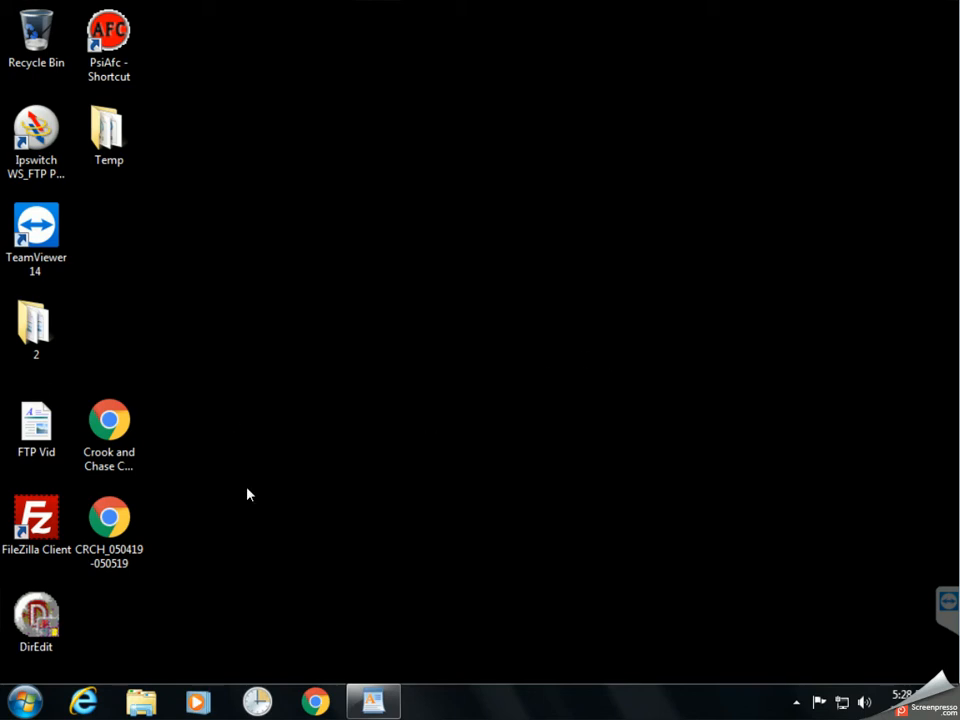
double_click(40, 520)
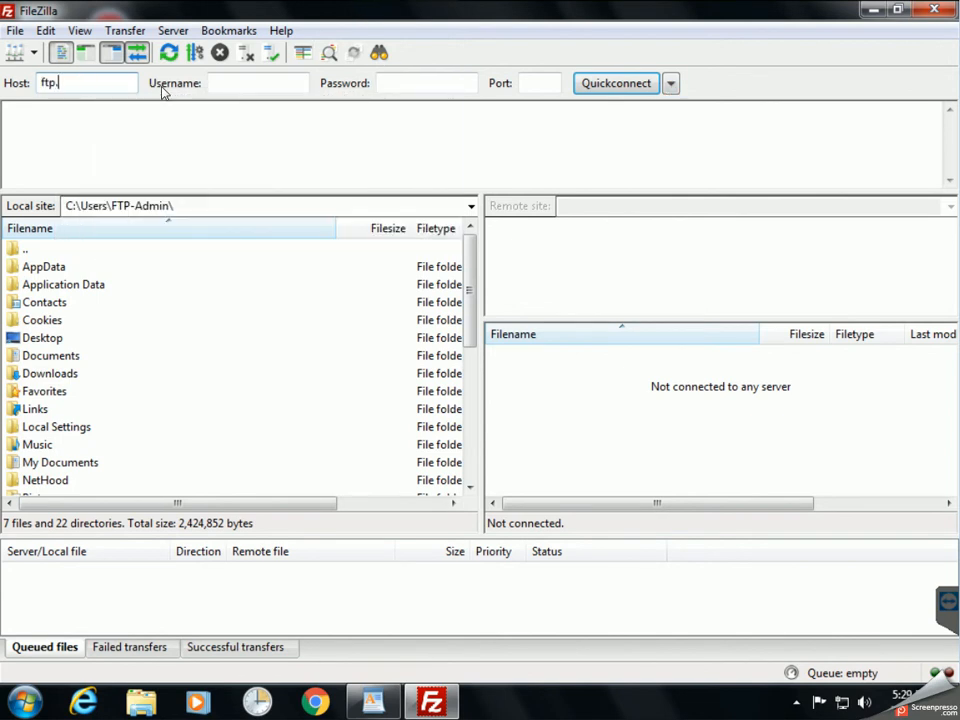
Quickconnect to ftp.premierenetworks.com on port 21 with the account's username and password.
type("mierenetworks.com")
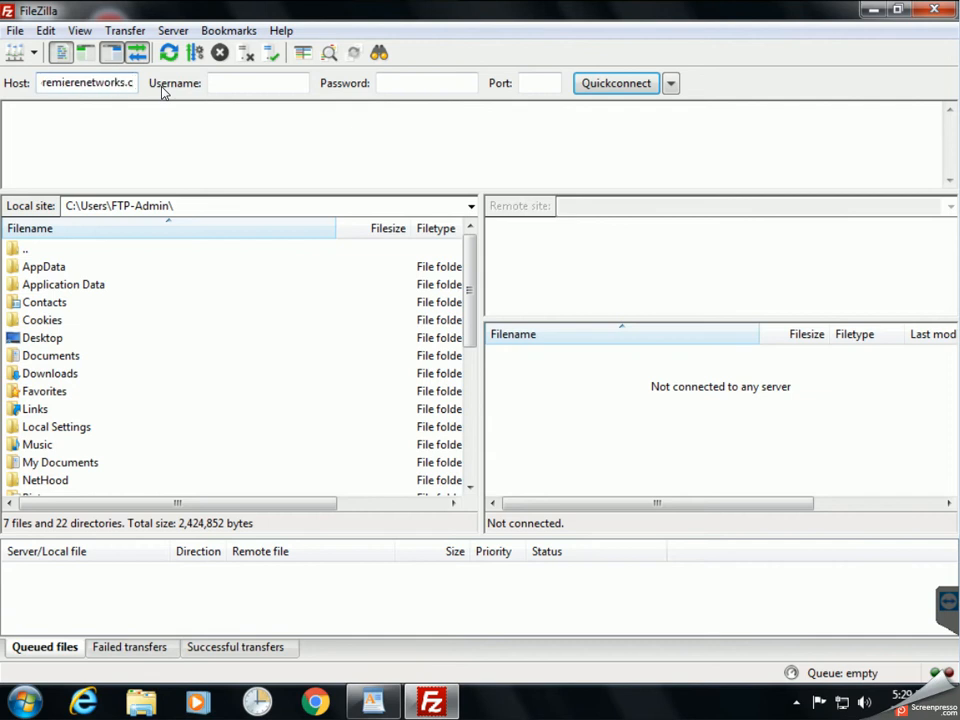
key("Tab")
type("test")
key("Tab")
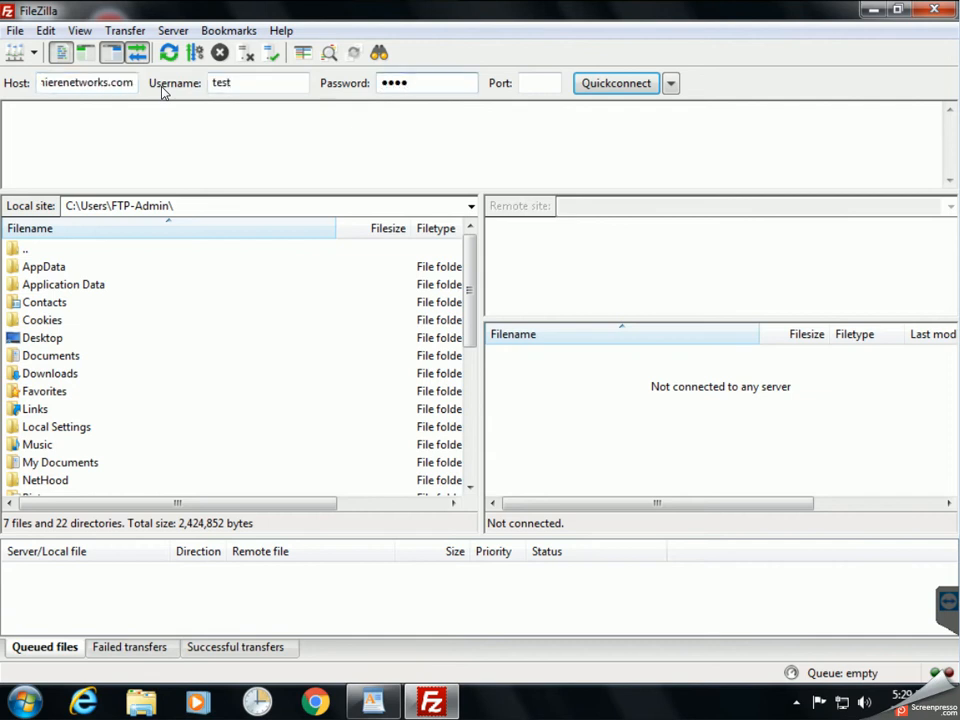
left_click(553, 86)
type("21")
left_click(616, 83)
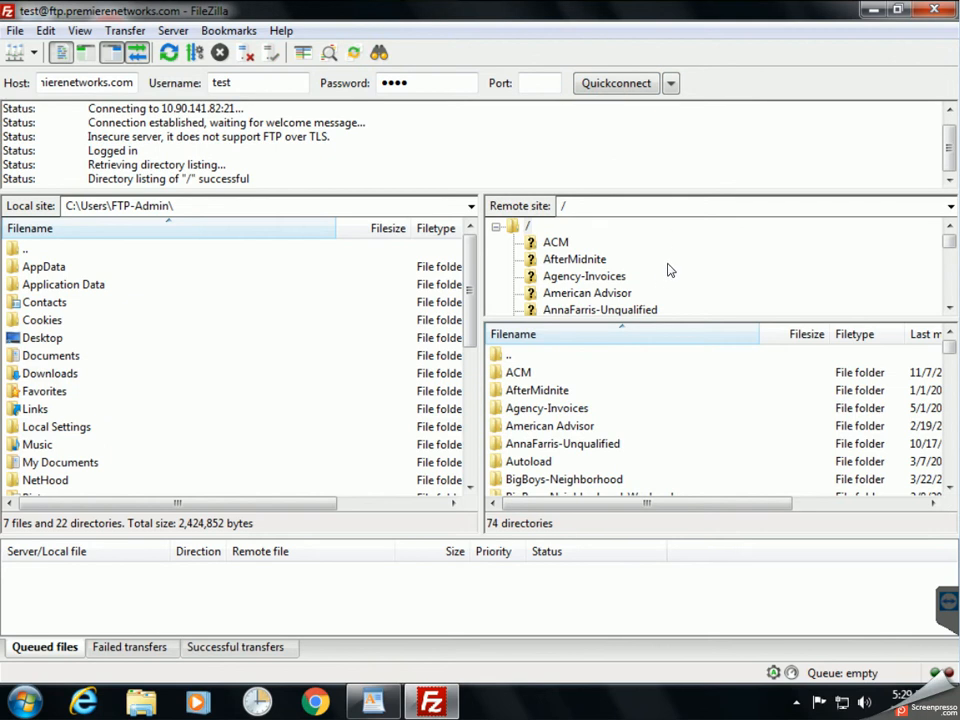
Browse the server to the Crook_And_Chase/TEST-FM folder.
left_click(555, 443)
scroll(584, 372, "down", 1)
scroll(584, 372, "down", 4)
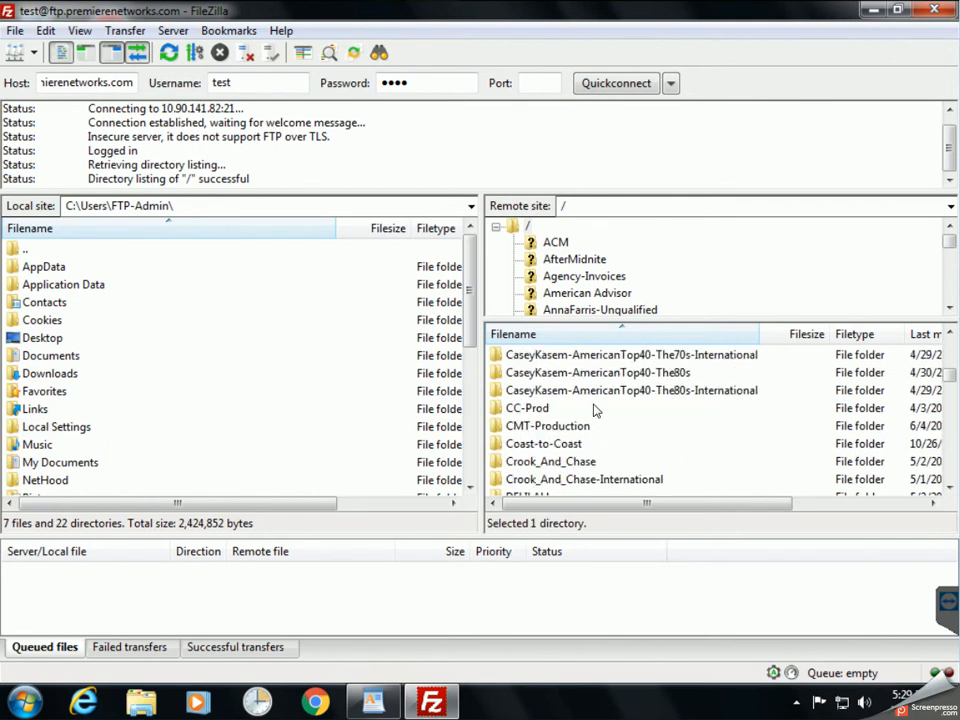
scroll(586, 425, "down", 1)
double_click(578, 410)
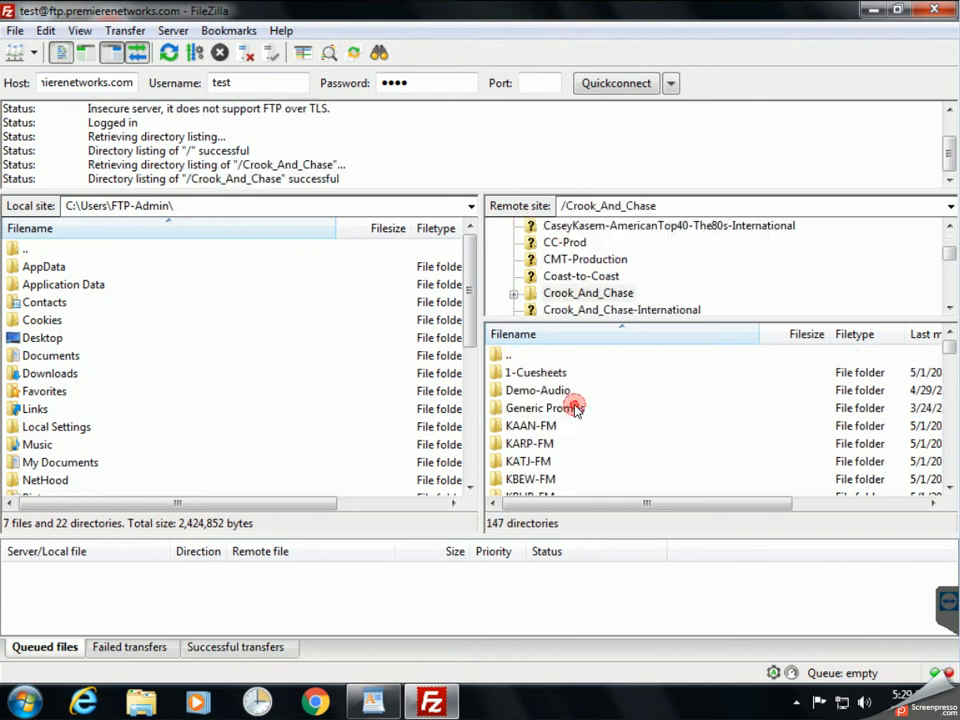
left_click(606, 403)
key("t")
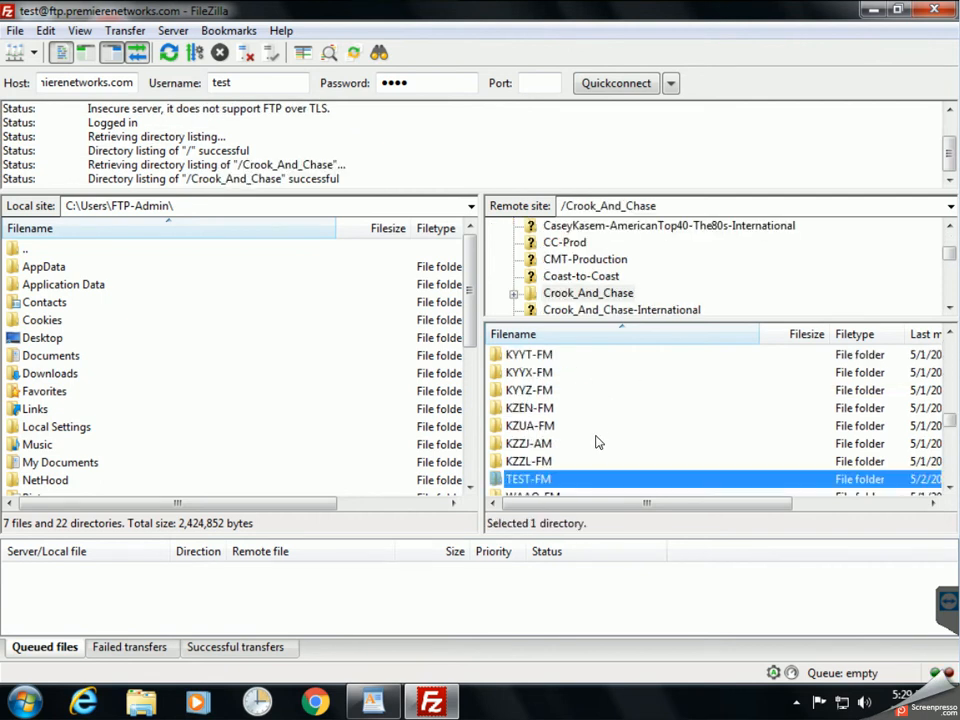
scroll(550, 486, "down", 1)
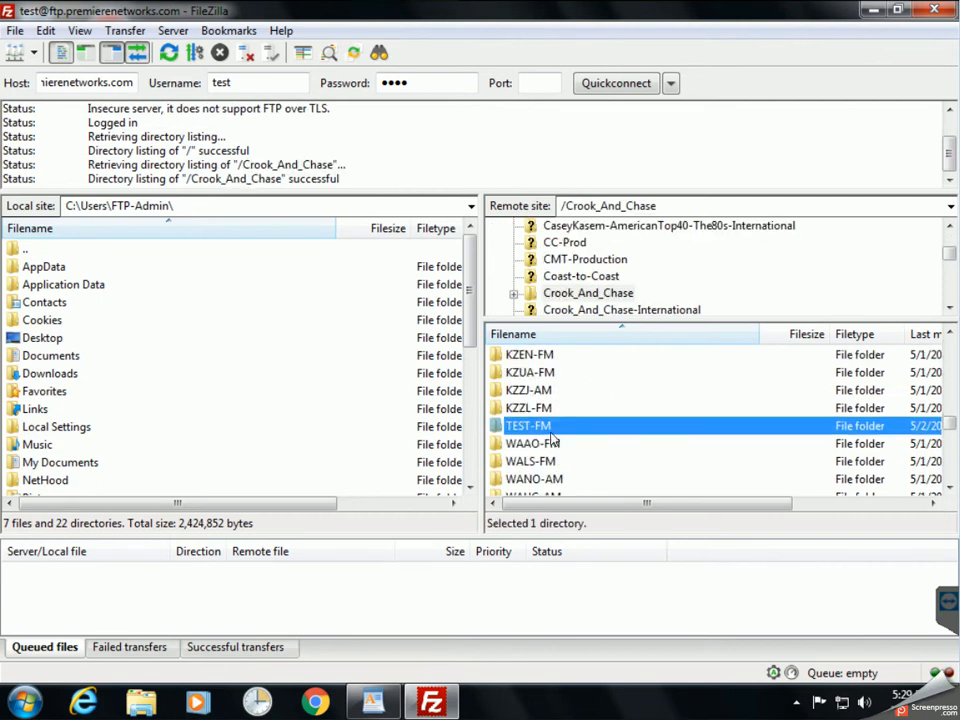
double_click(550, 426)
Queue all 34 TEST-FM MP3 files for download and open the local Desktop folder.
left_click(510, 372)
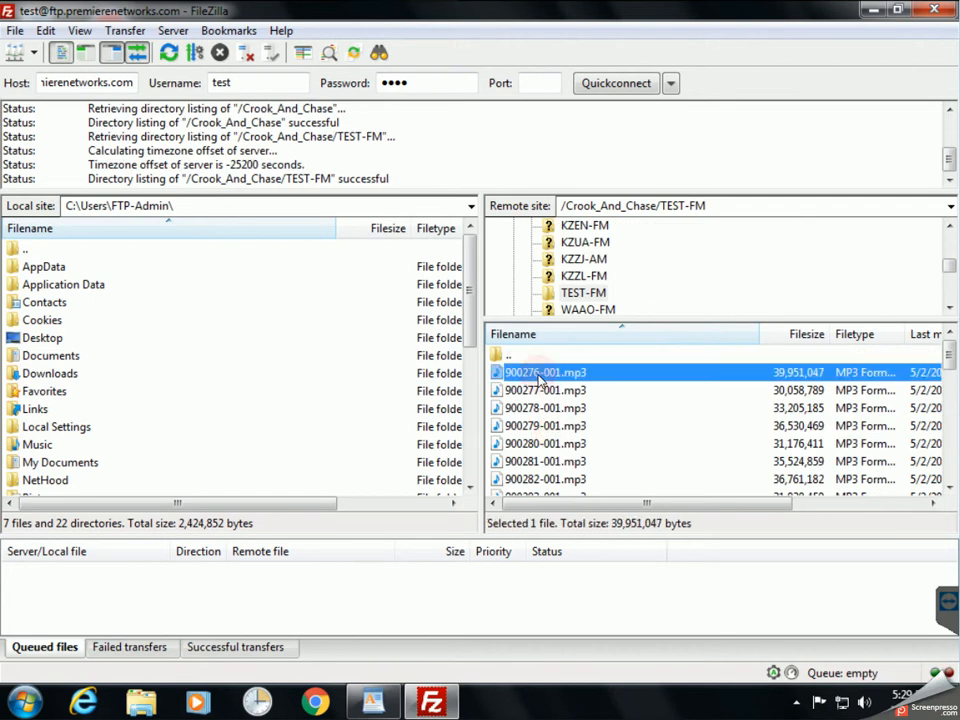
scroll(525, 376, "down", 10)
key("ctrl+a")
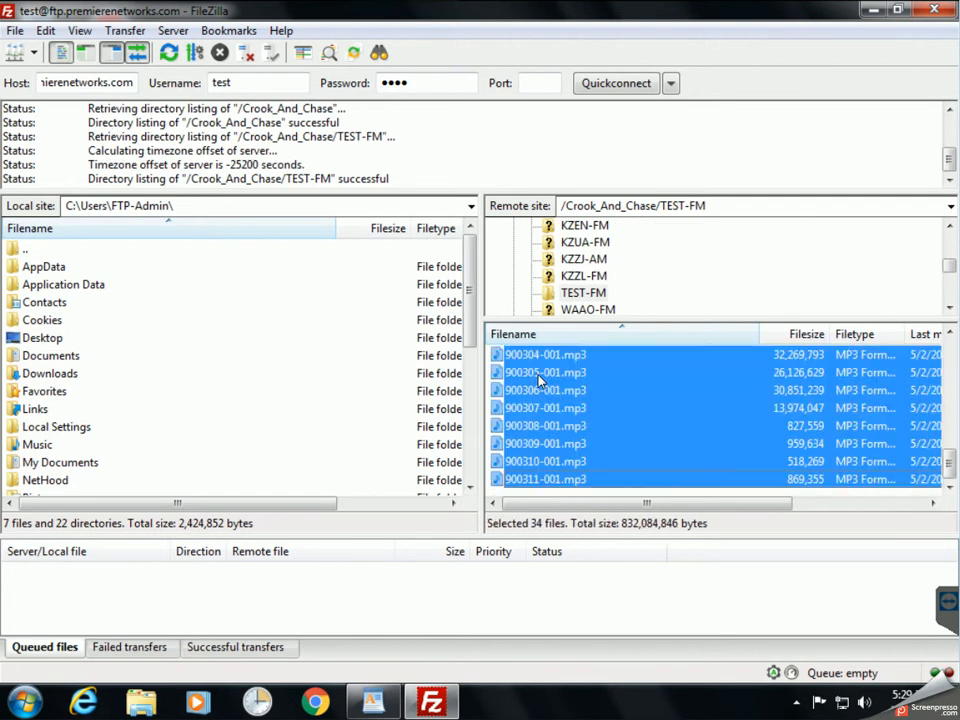
left_click_drag(530, 422, 433, 607)
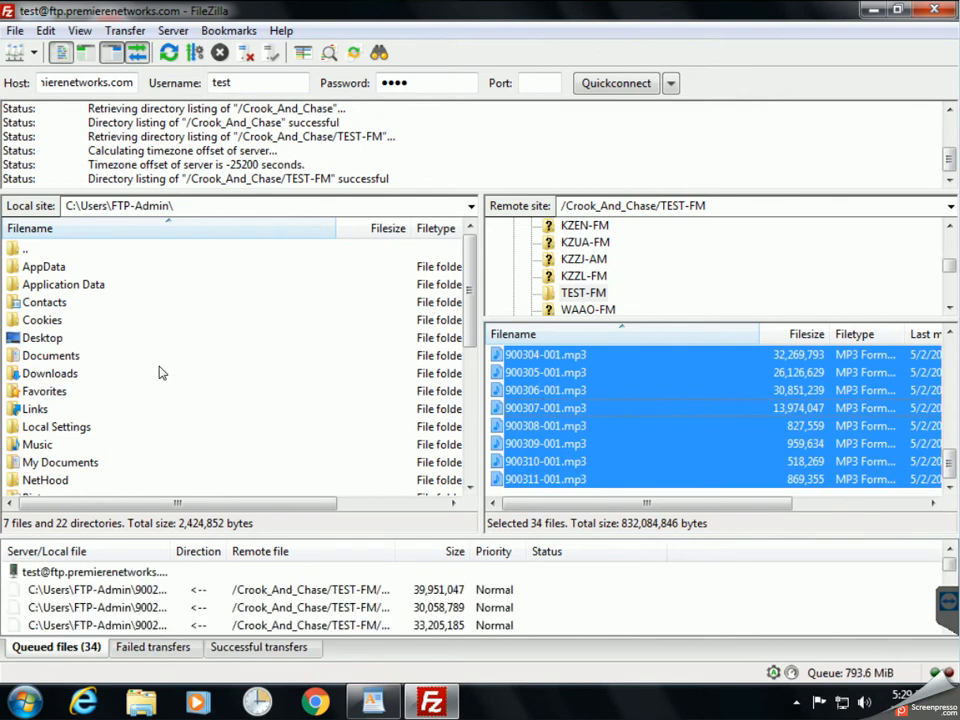
double_click(42, 338)
double_click(40, 337)
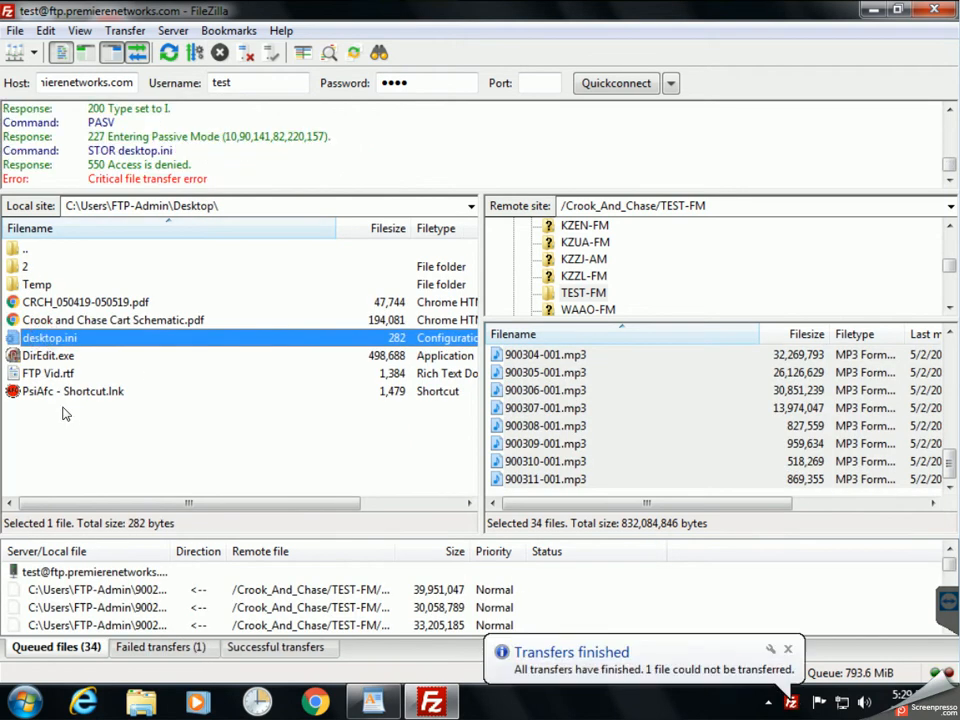
Create a new local folder named FileZilla inside Desktop\Temp and open it.
double_click(37, 285)
right_click(211, 304)
left_click(285, 408)
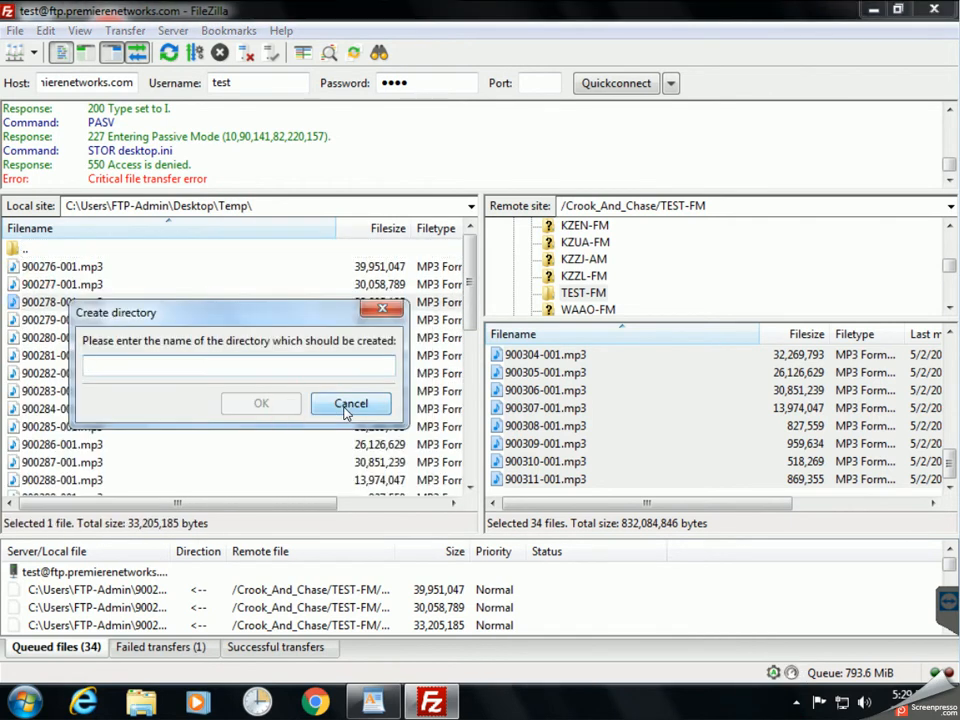
type("FileZilla")
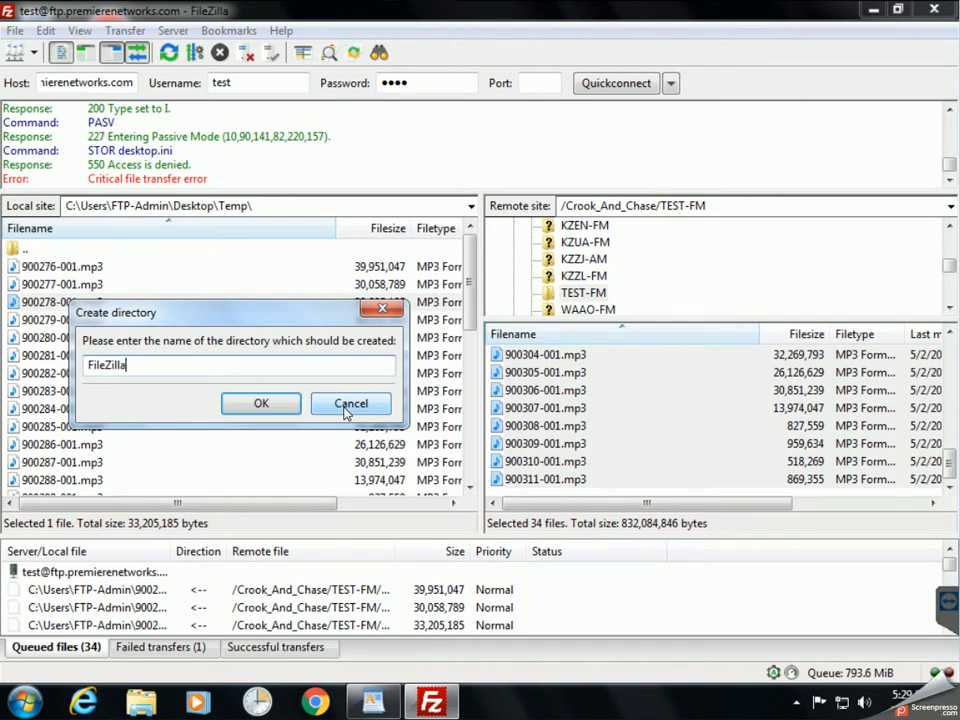
key("Return")
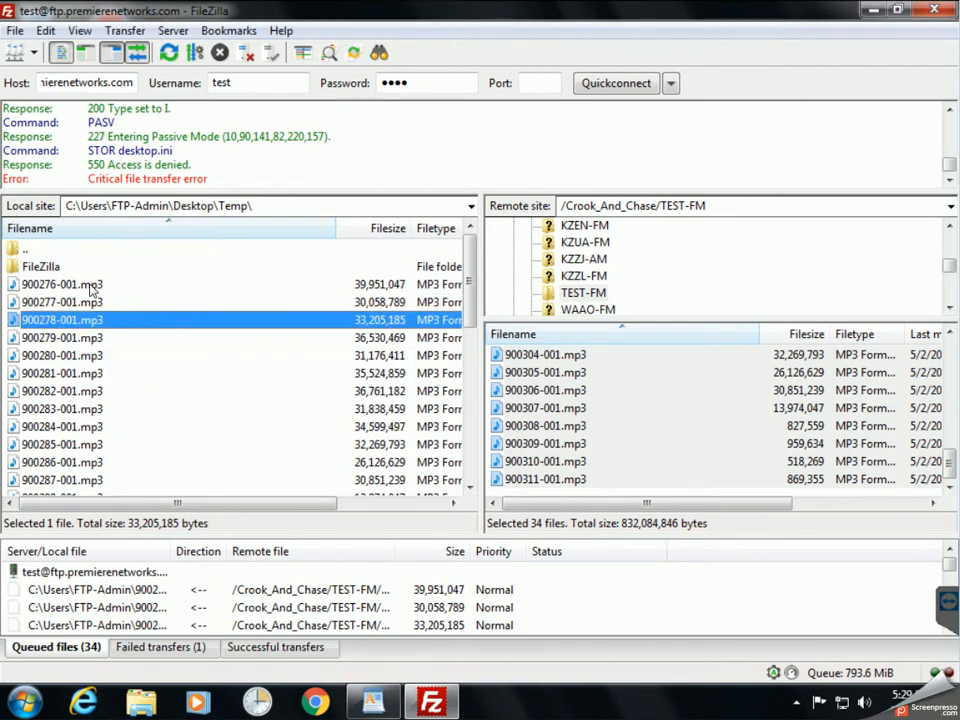
double_click(38, 267)
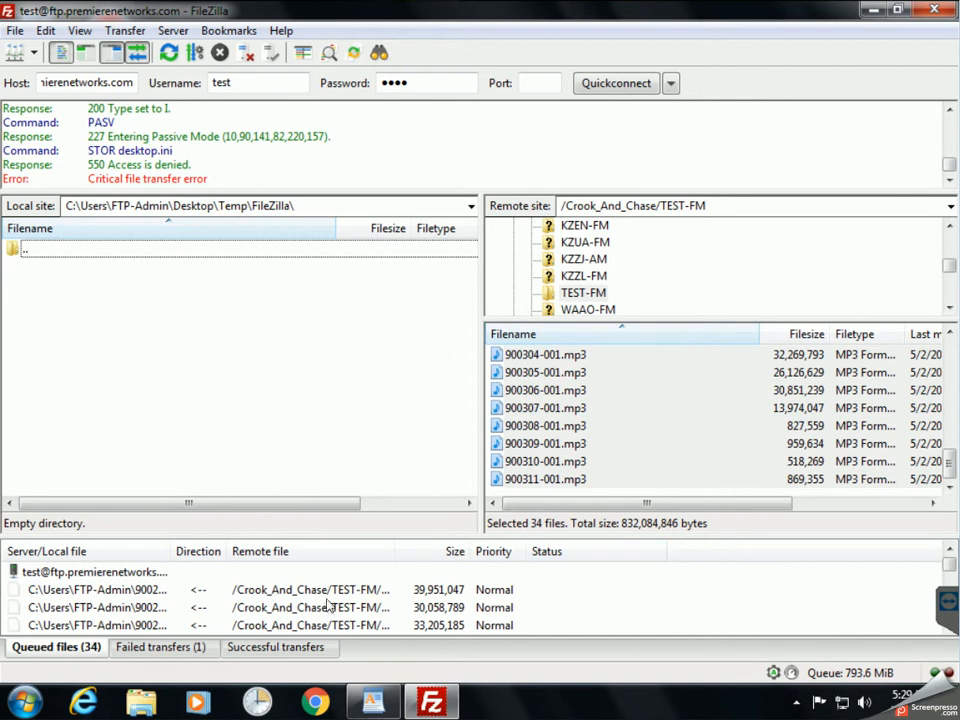
Start processing the queued TEST-FM downloads.
left_click(450, 607)
left_click(128, 32)
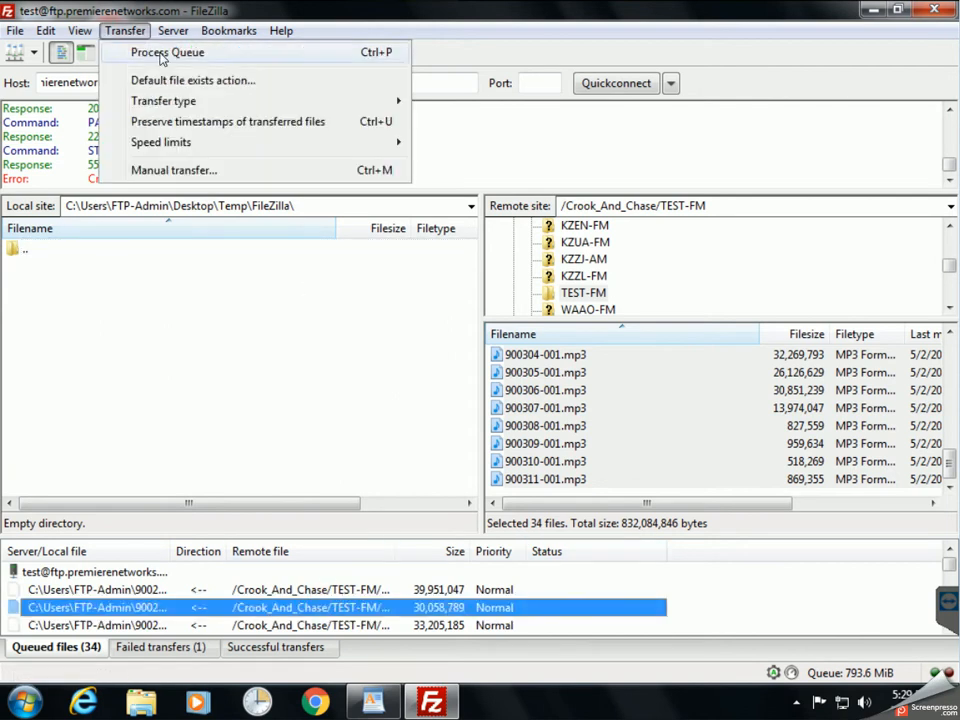
left_click(140, 52)
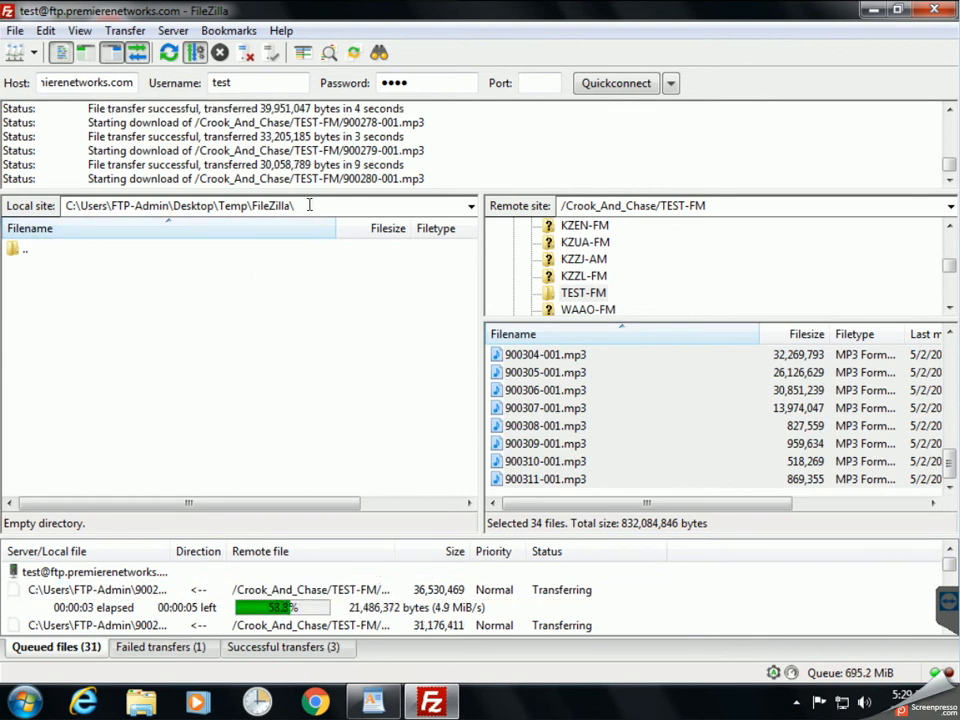
Check the empty Temp\FileZilla folder in Explorer, then return to FileZilla.
left_click(871, 12)
double_click(107, 132)
left_click(258, 152)
double_click(258, 152)
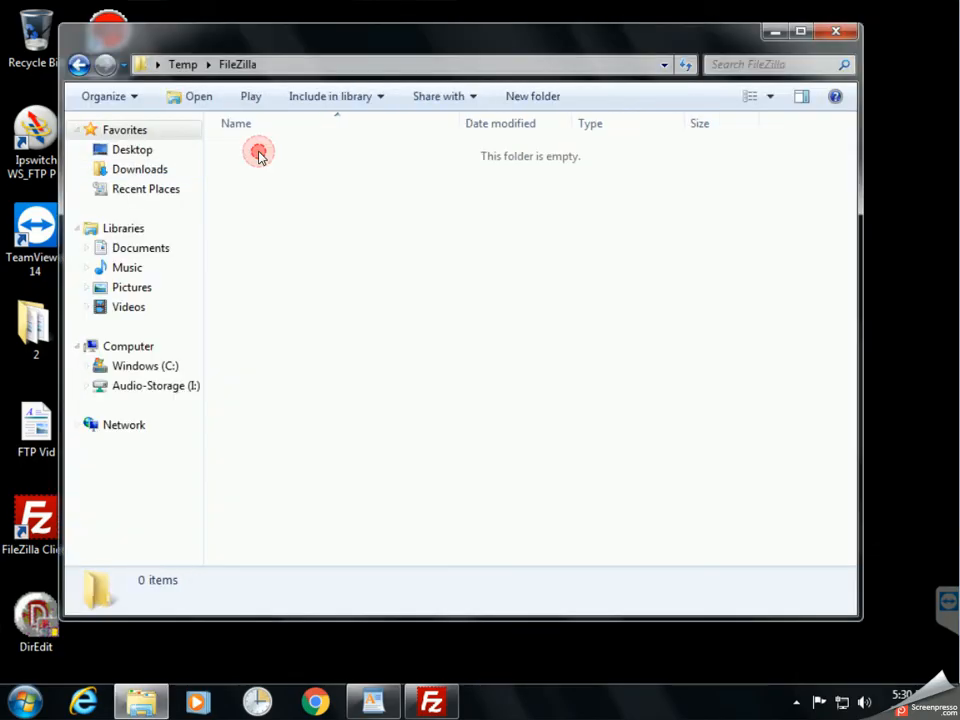
left_click(424, 429)
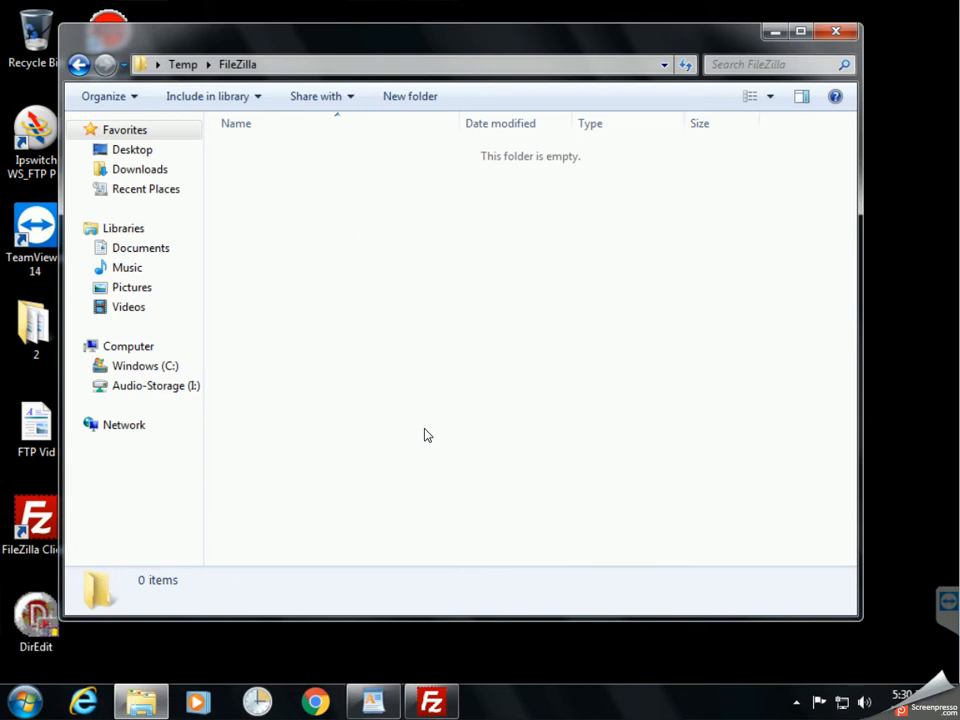
left_click(431, 702)
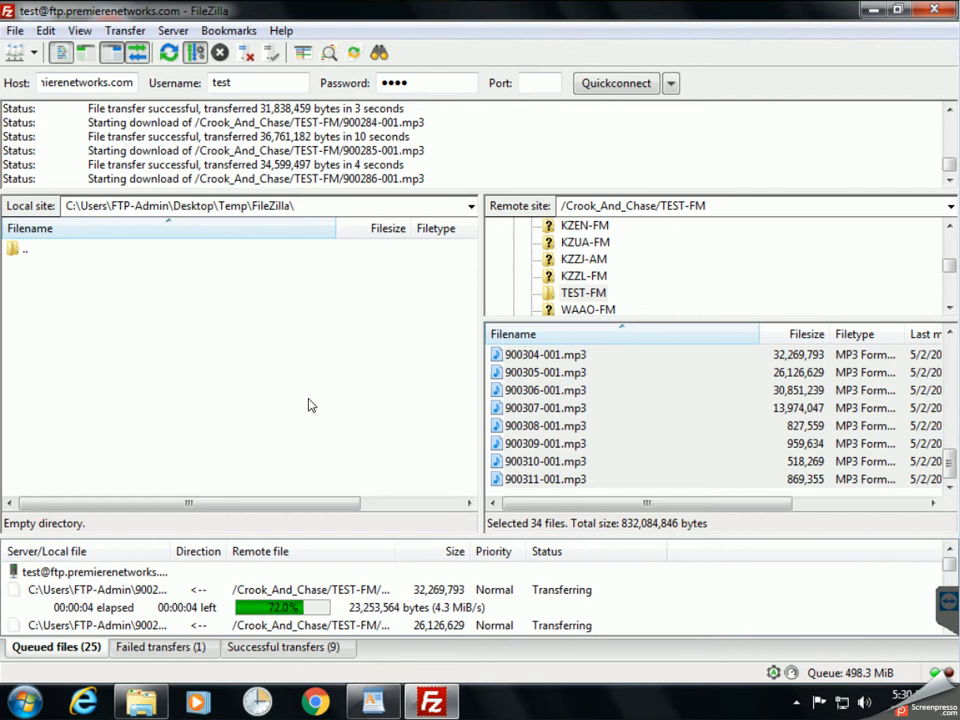
Wait for the 34 queued TEST-FM downloads to finish, leaving the Transfer menu unchanged.
left_click(128, 32)
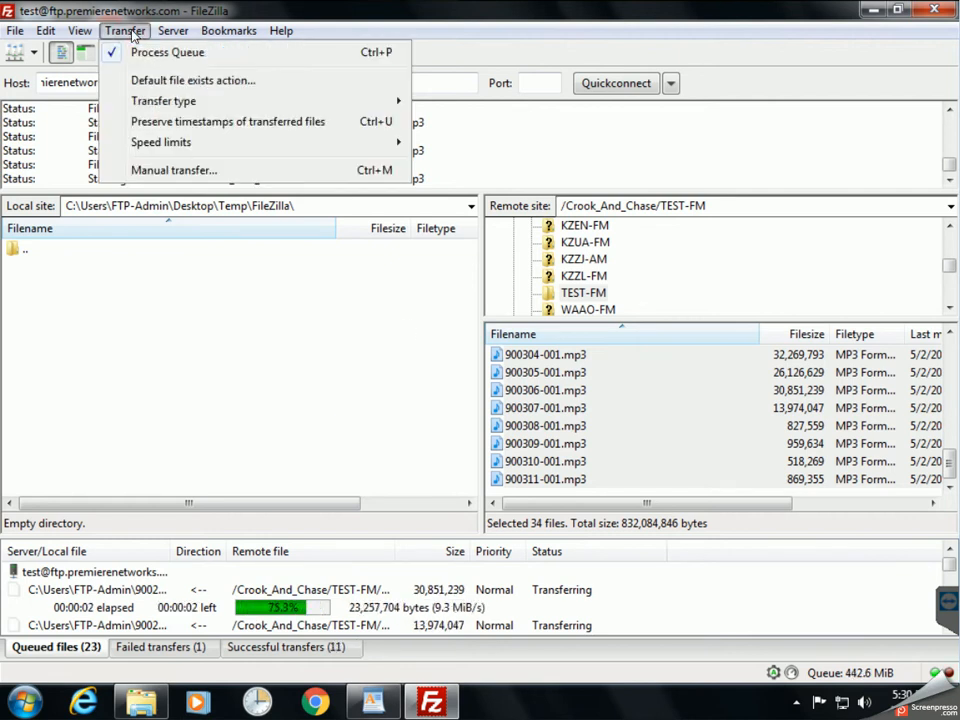
left_click(132, 31)
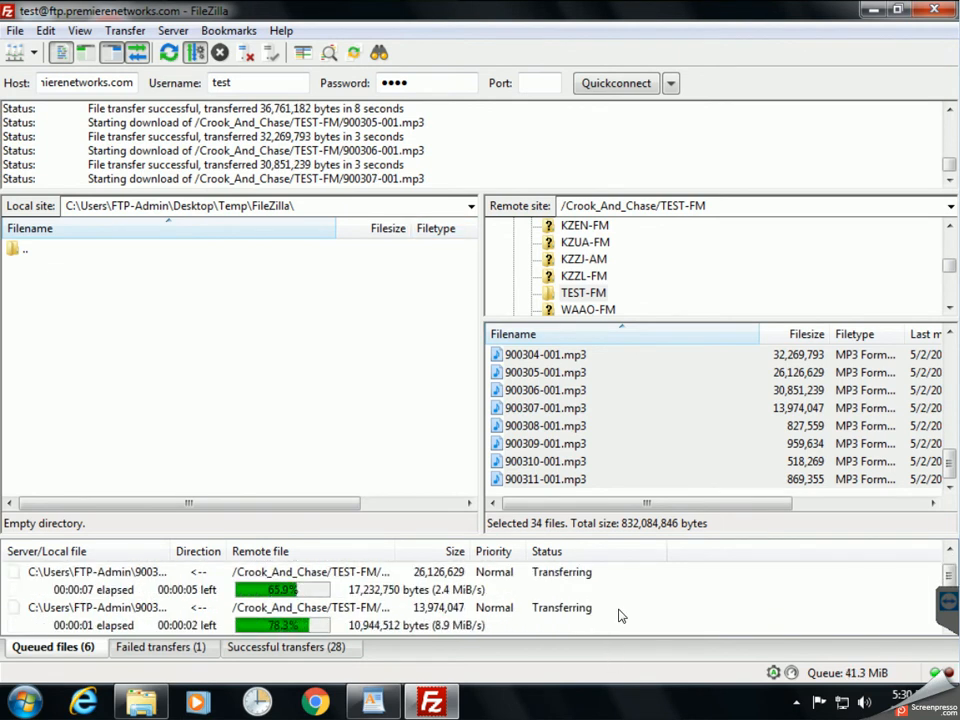
left_click(286, 420)
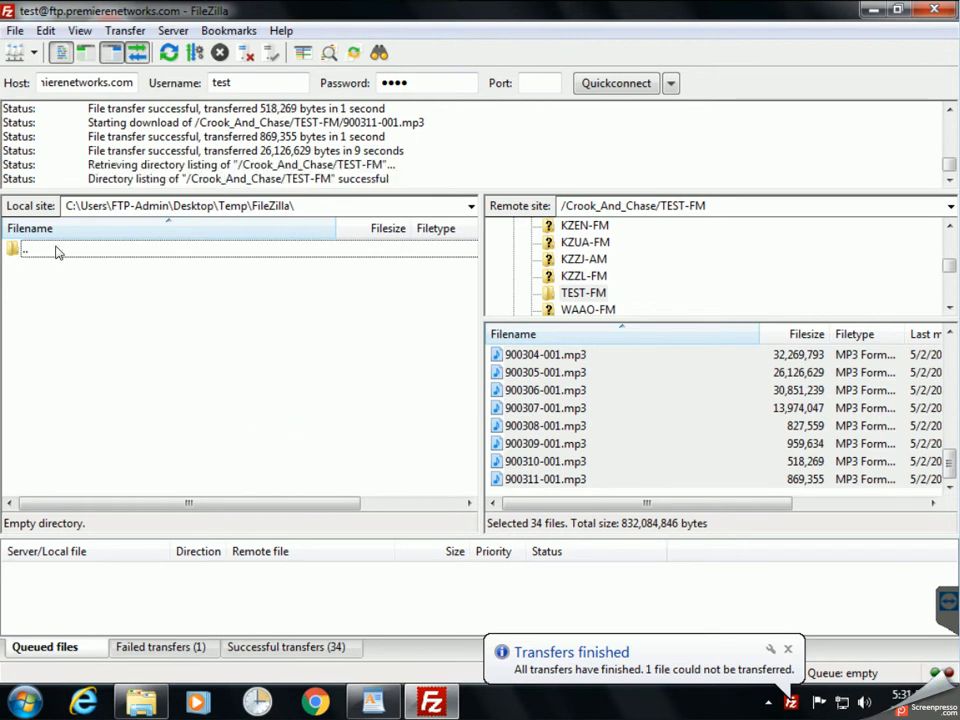
Return the local pane from FileZilla to the Desktop\Temp folder.
double_click(20, 251)
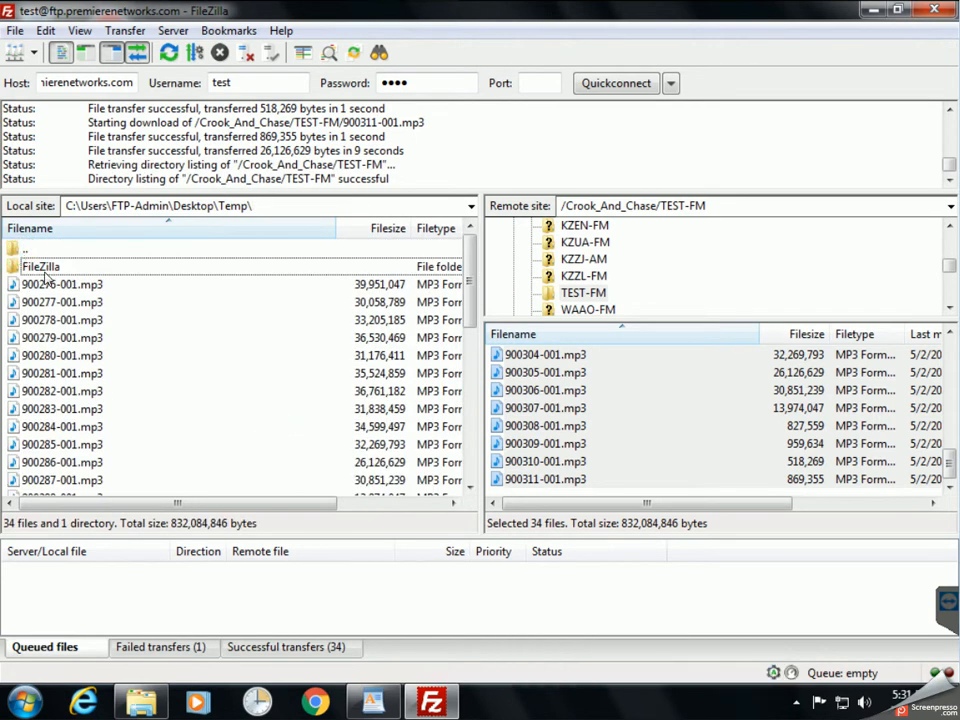
double_click(38, 266)
double_click(20, 249)
scroll(208, 375, "down", 5)
Show successful transfers and widen the local and remote file columns to full paths.
left_click(247, 645)
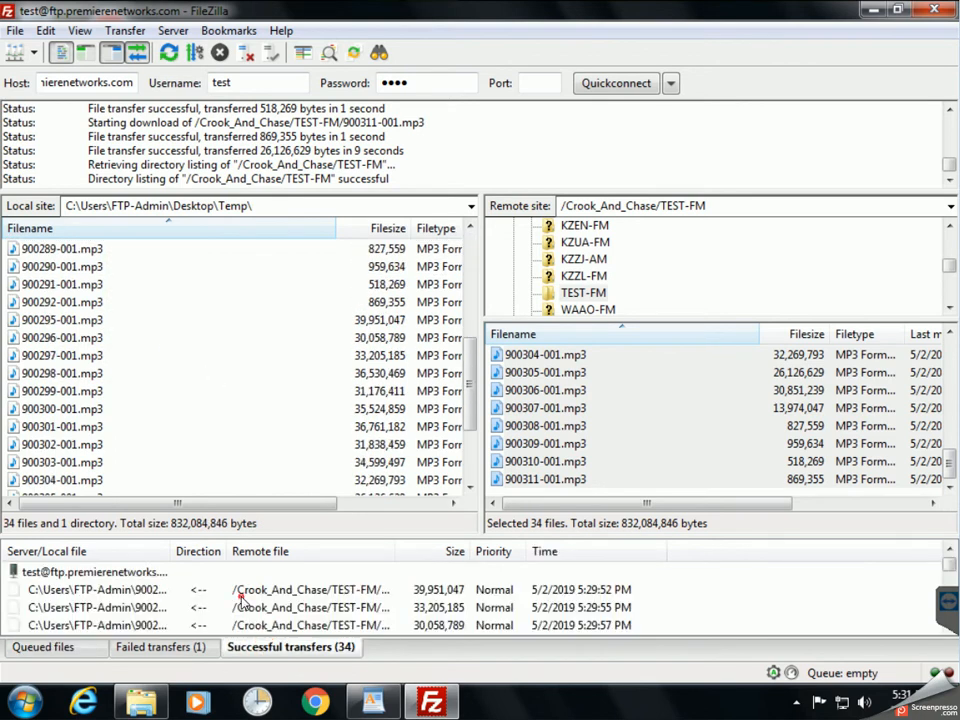
left_click(162, 590)
left_click_drag(170, 553, 240, 563)
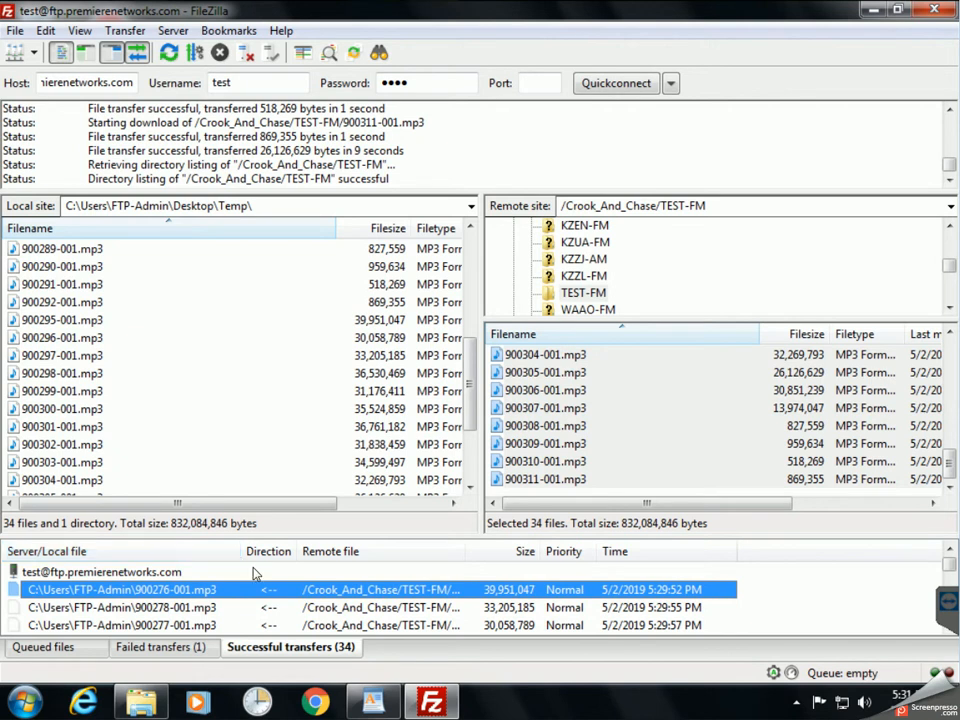
left_click_drag(464, 551, 570, 549)
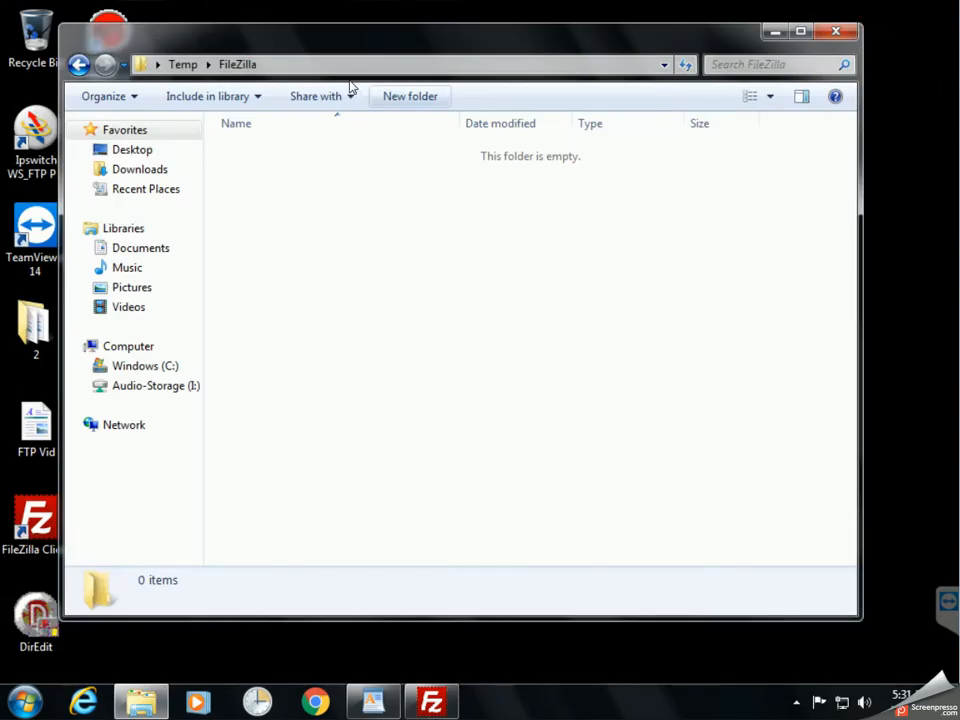
Browse to C:\Users\FTP-Admin and select all 34 downloaded MP3 files.
left_click_drag(347, 47, 456, 43)
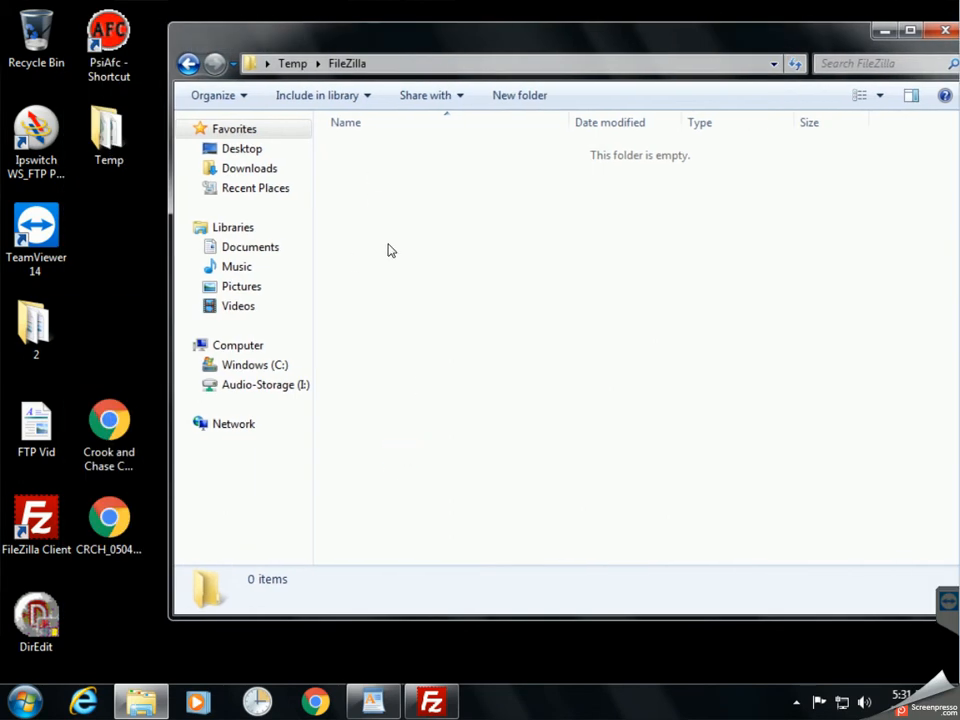
left_click(245, 366)
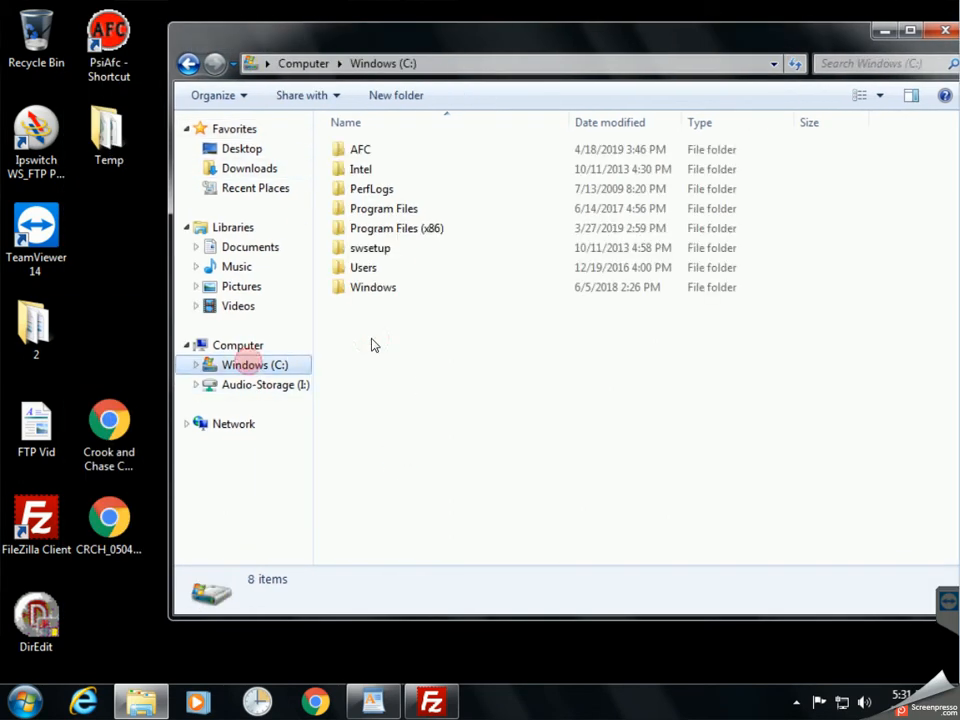
double_click(357, 270)
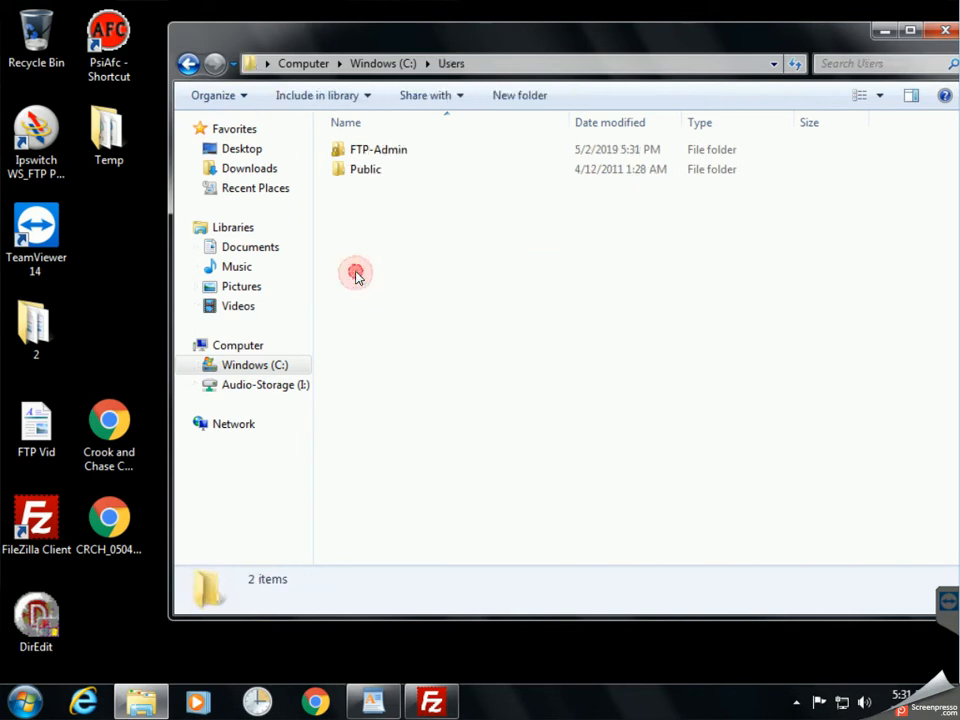
double_click(375, 150)
left_click(396, 366)
scroll(435, 360, "down", 7)
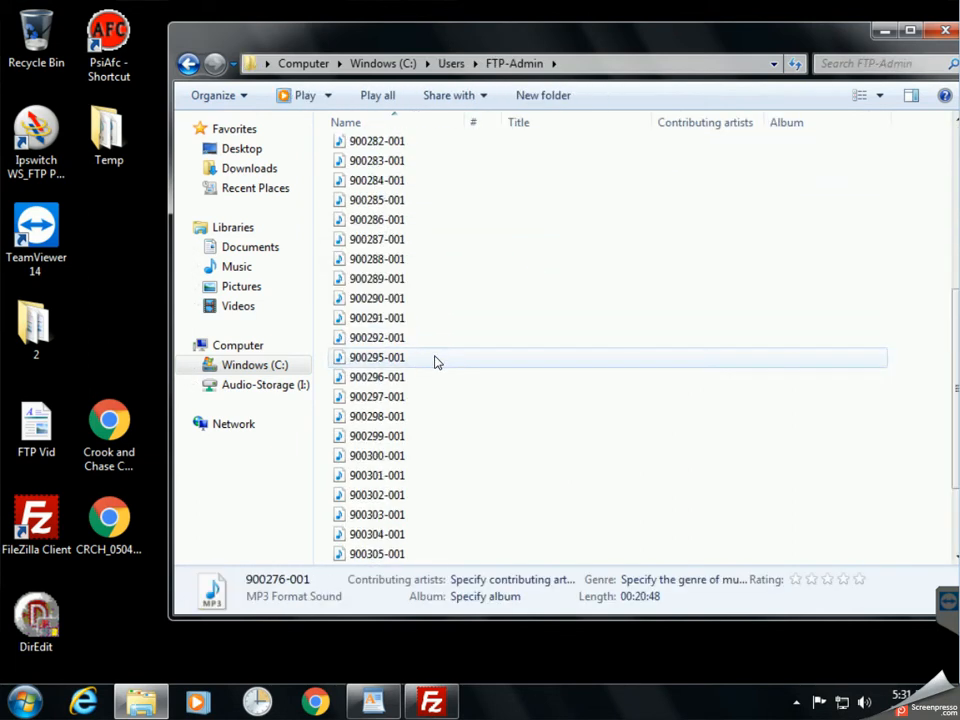
key("ctrl+a")
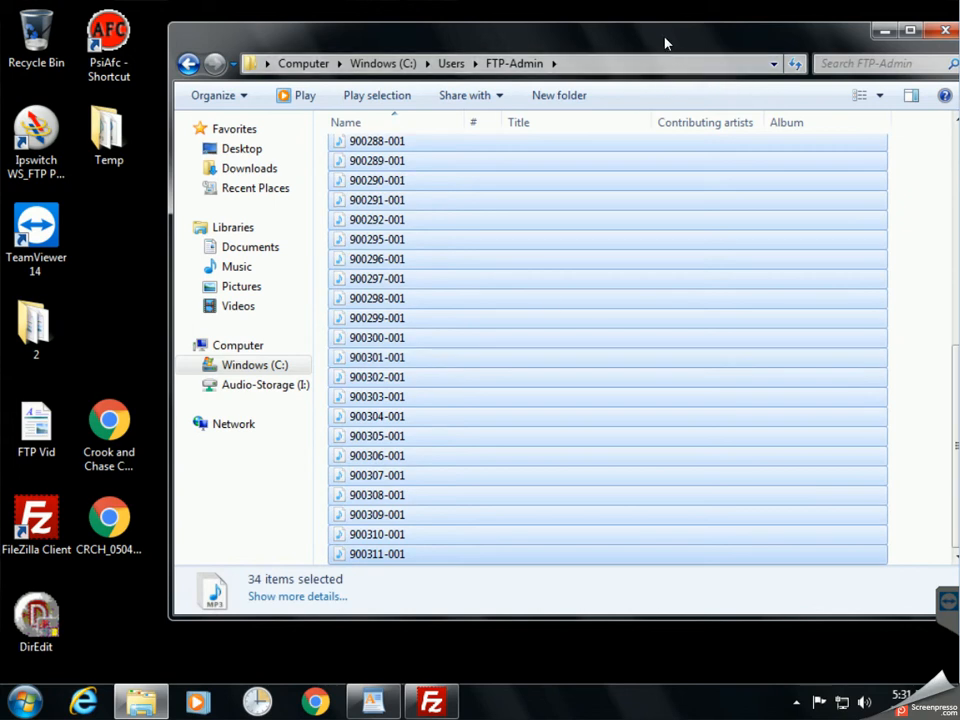
Paste the 34 MP3 files into the desktop Temp\FileZilla folder.
left_click_drag(666, 43, 735, 67)
left_click(100, 130)
double_click(100, 130)
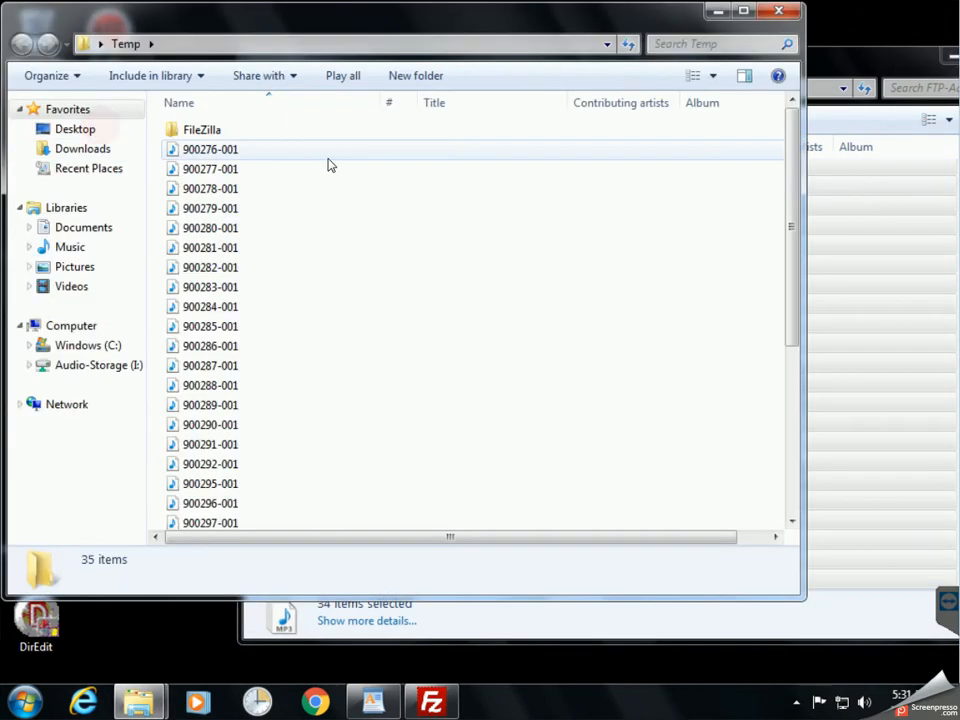
double_click(208, 131)
left_click(227, 218)
key("ctrl+v")
Delete every file from the FileZilla folder, go back to Temp, and close the profile window.
left_click(754, 343)
scroll(754, 344, "up", 5)
left_click(369, 305)
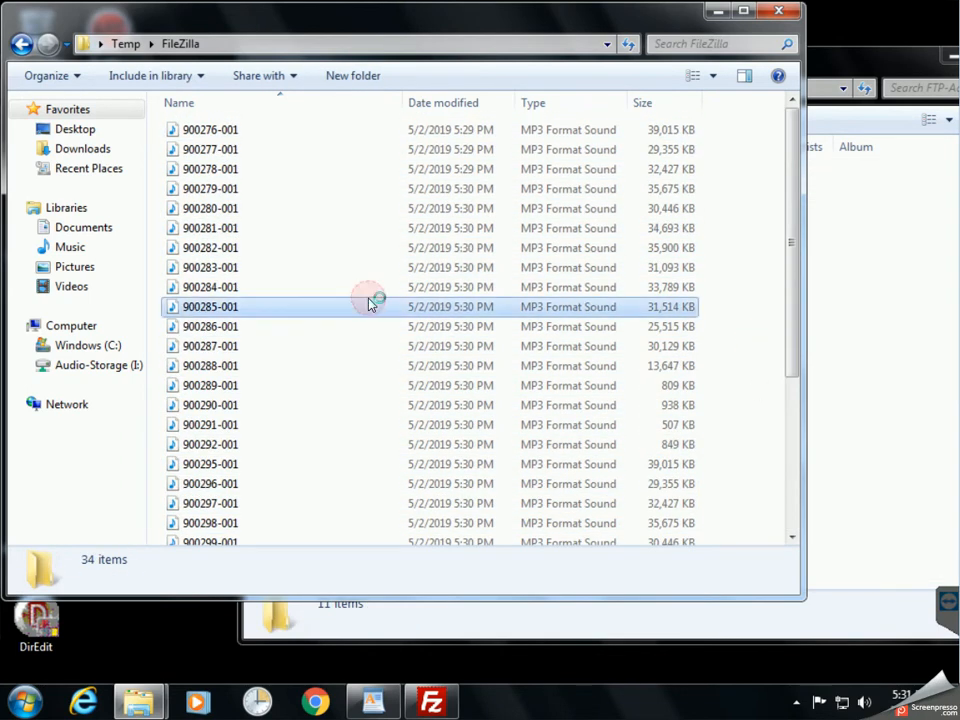
key("ctrl+a")
key("Delete")
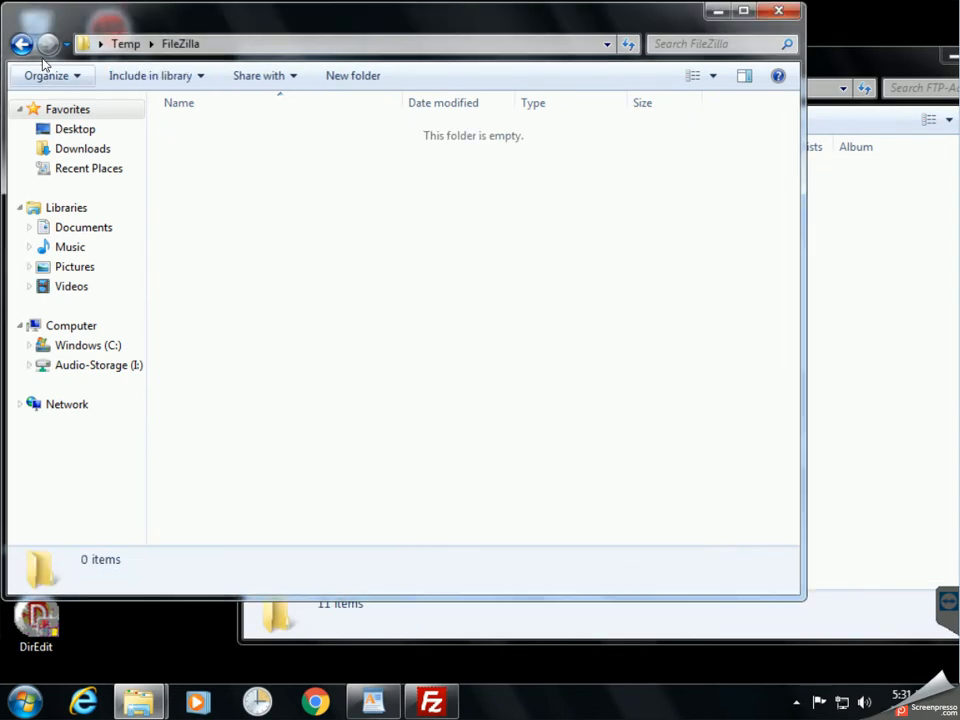
left_click(125, 43)
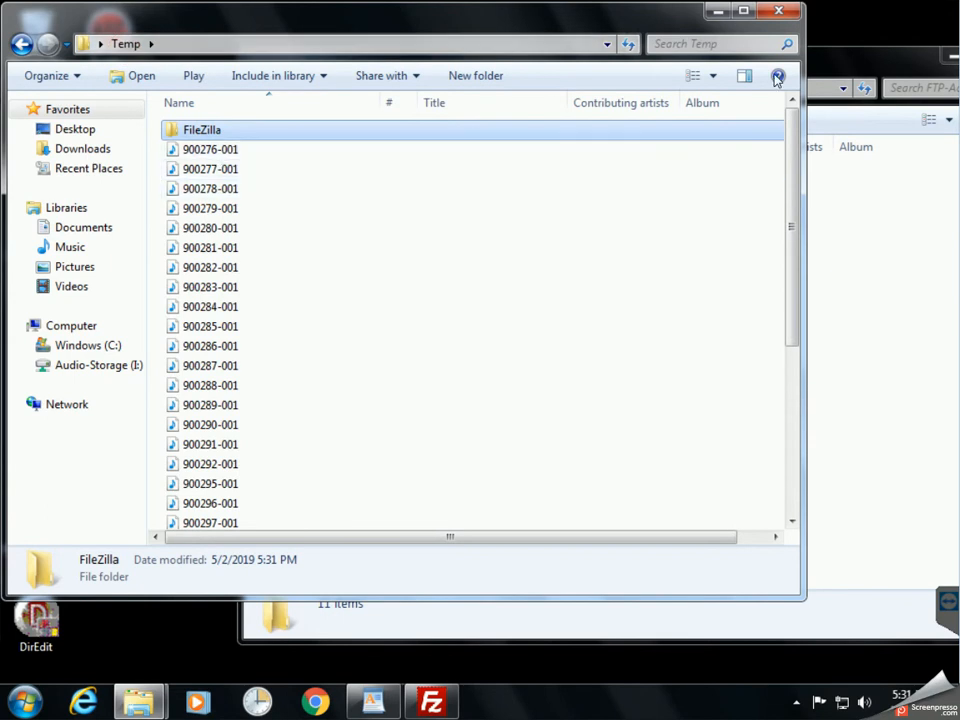
left_click_drag(665, 64, 659, 64)
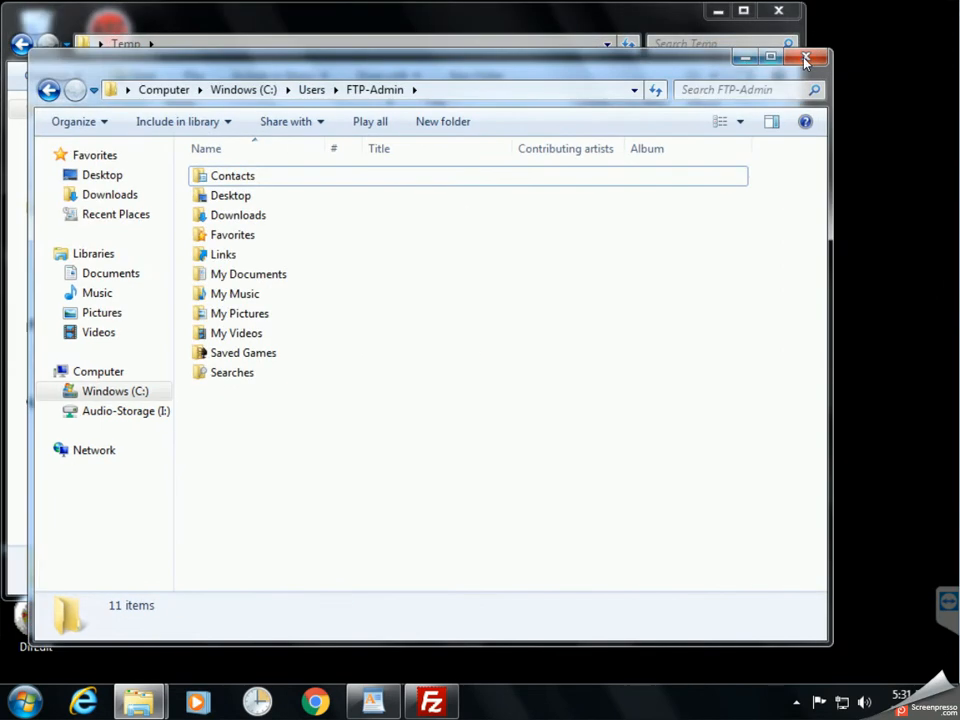
left_click(806, 58)
Close the Temp window, restore FileZilla, and navigate the local pane to Desktop\Temp.
left_click(789, 13)
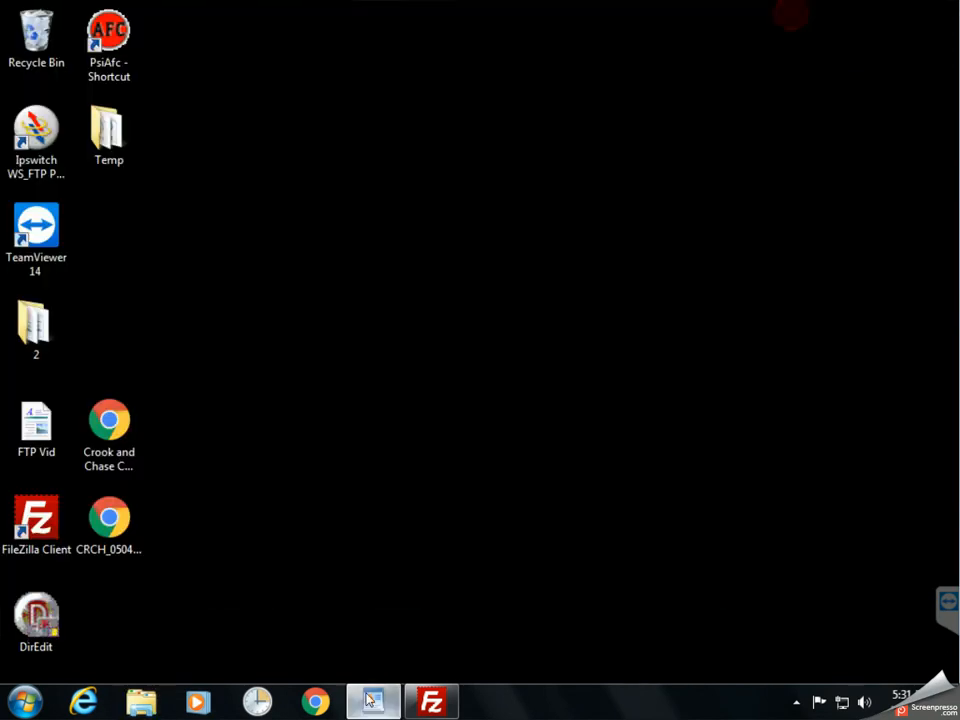
left_click(431, 701)
left_click(231, 321)
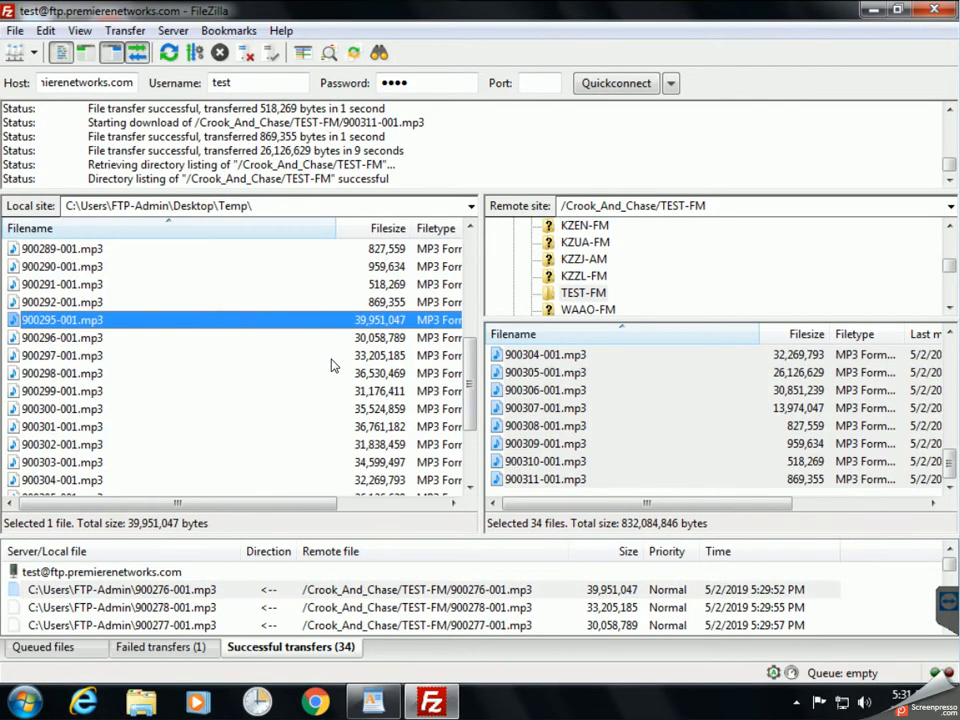
scroll(332, 364, "up", 5)
left_click(18, 252)
double_click(18, 252)
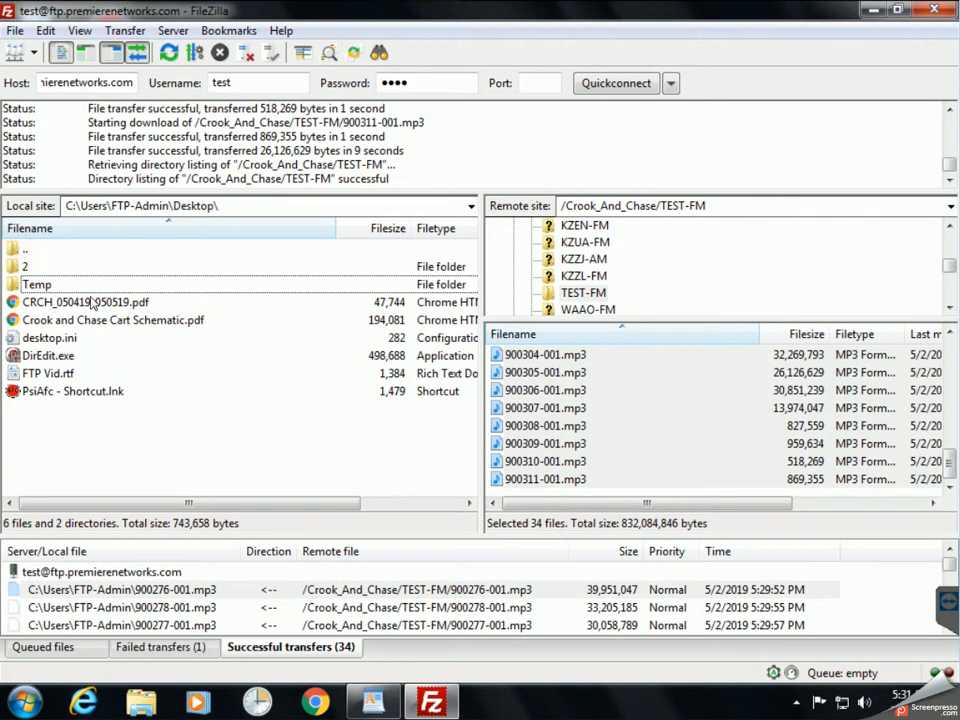
double_click(32, 266)
Switch to the Queued files list and open the local FileZilla subfolder.
left_click(229, 589)
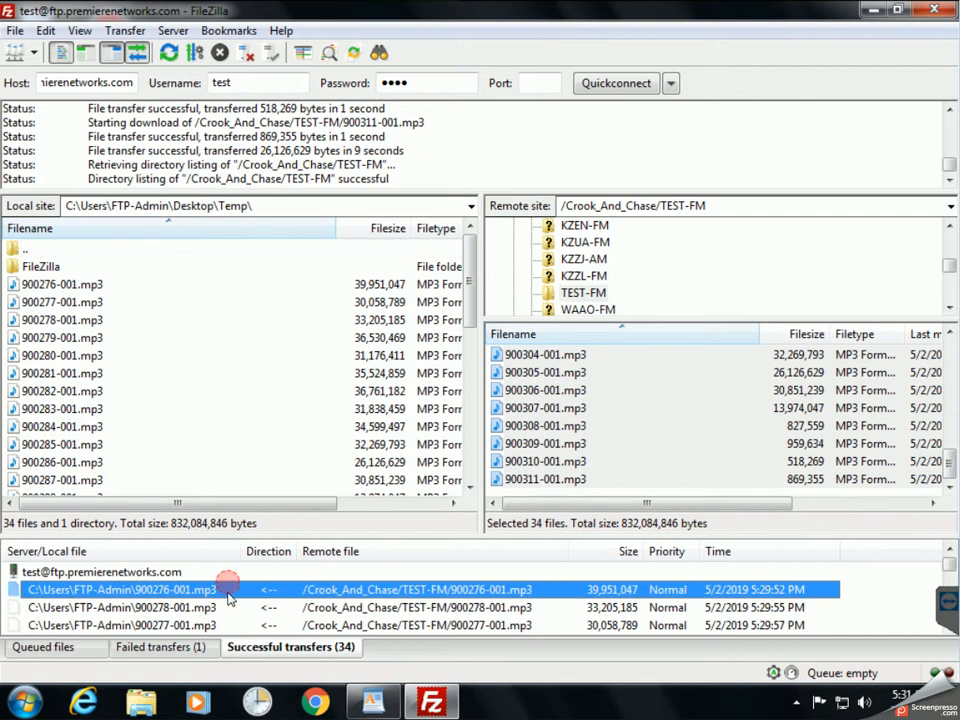
left_click(60, 645)
left_click(165, 356)
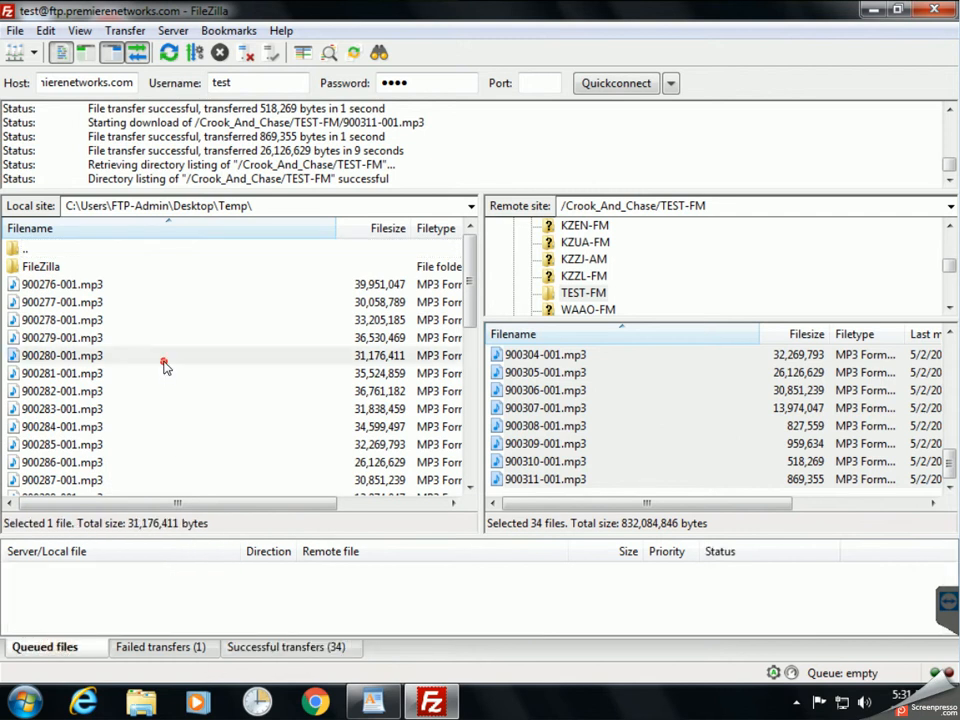
double_click(38, 268)
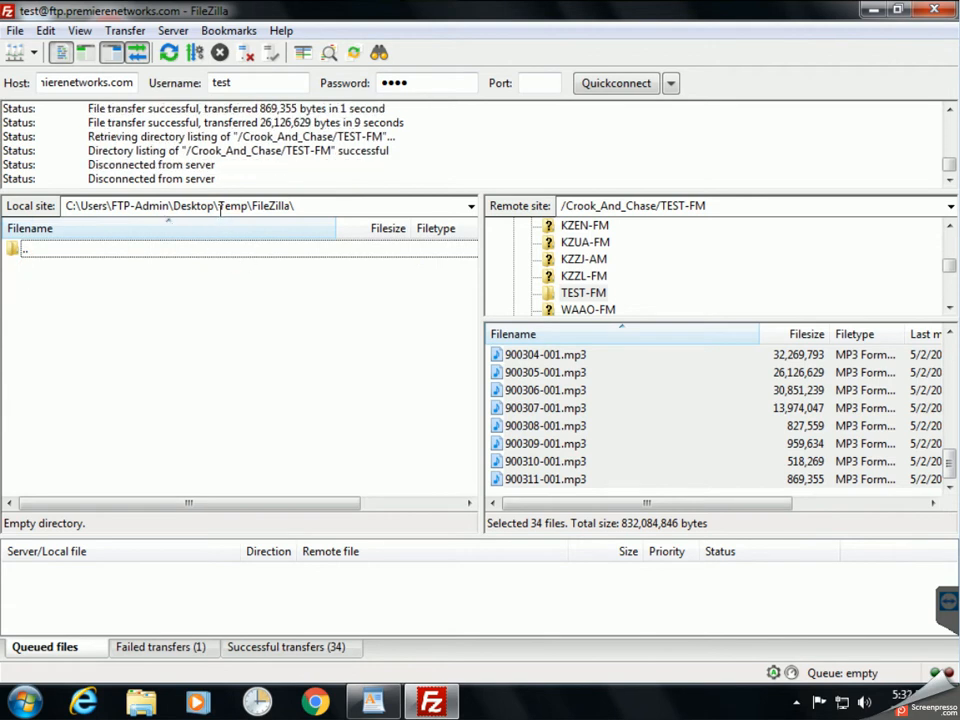
Refresh the remote TEST-FM listing and download 900289-001.mp3 into the local FileZilla folder.
left_click(718, 406)
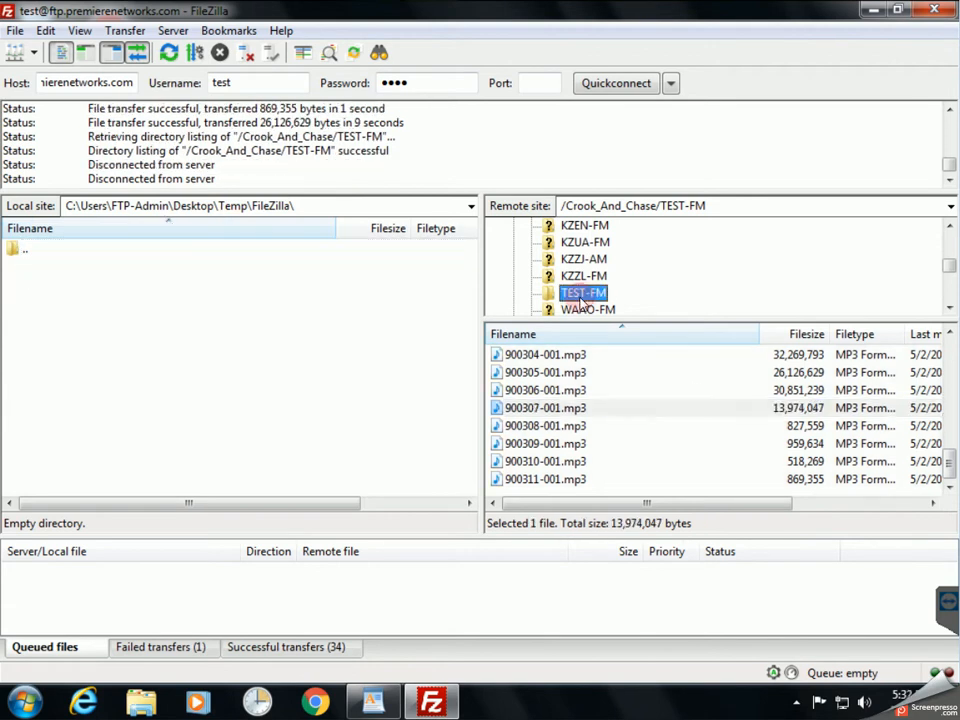
key("F5")
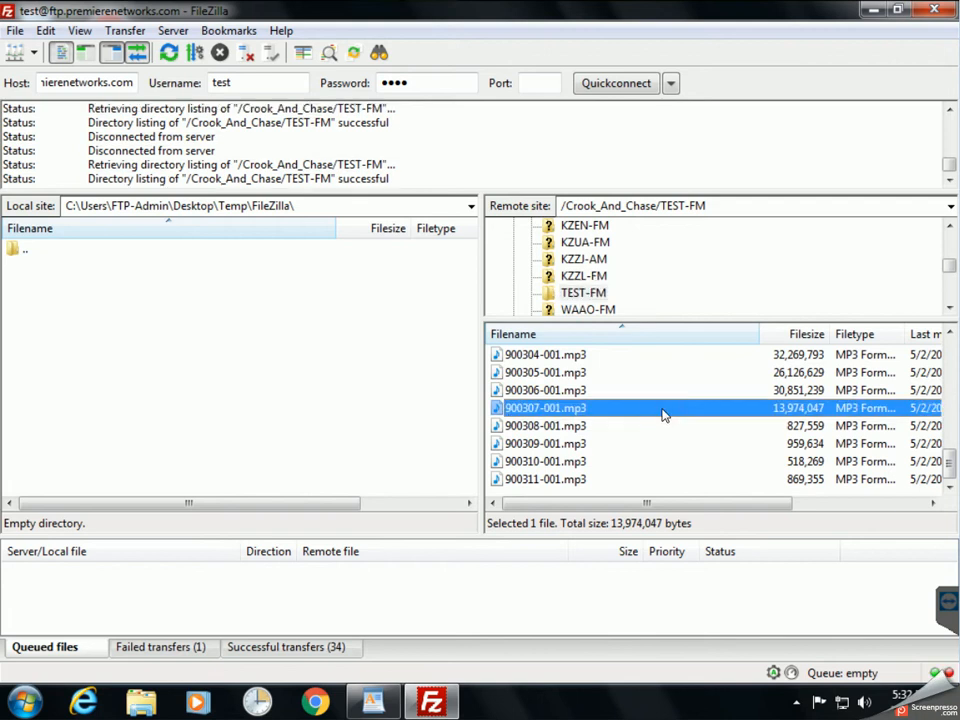
scroll(651, 377, "up", 10)
left_click(651, 377)
scroll(607, 402, "down", 4)
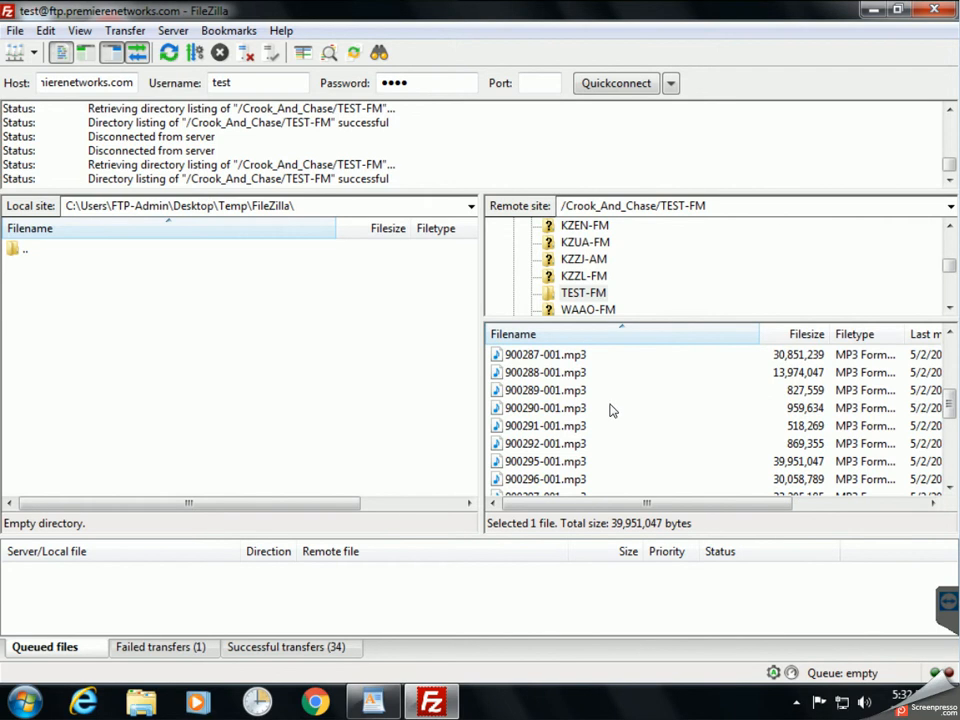
left_click_drag(557, 398, 294, 396)
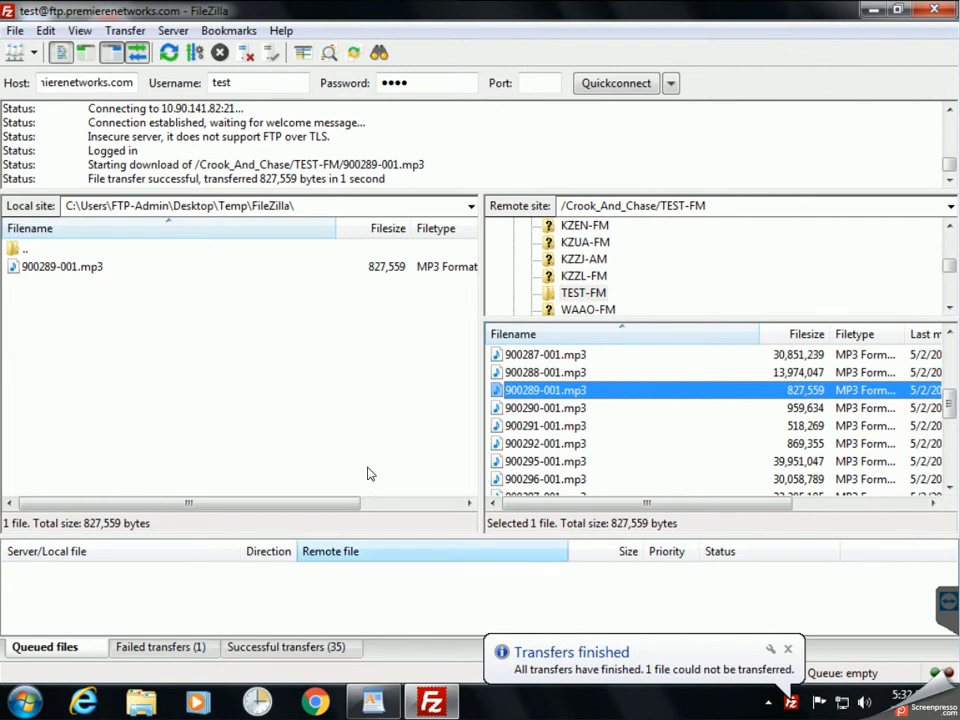
left_click(876, 9)
double_click(105, 130)
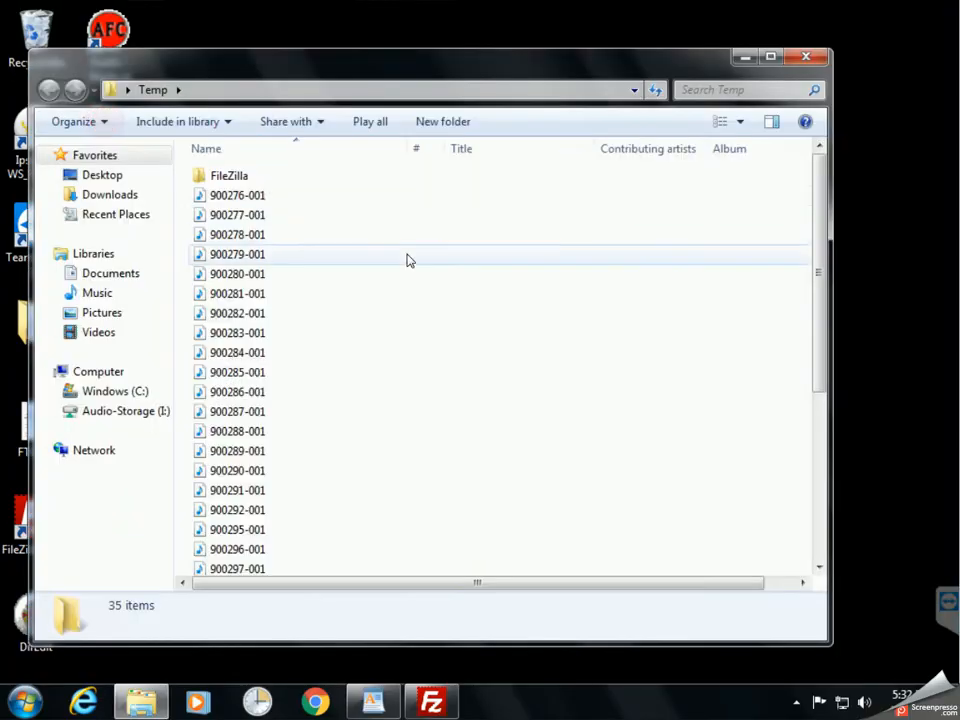
double_click(225, 177)
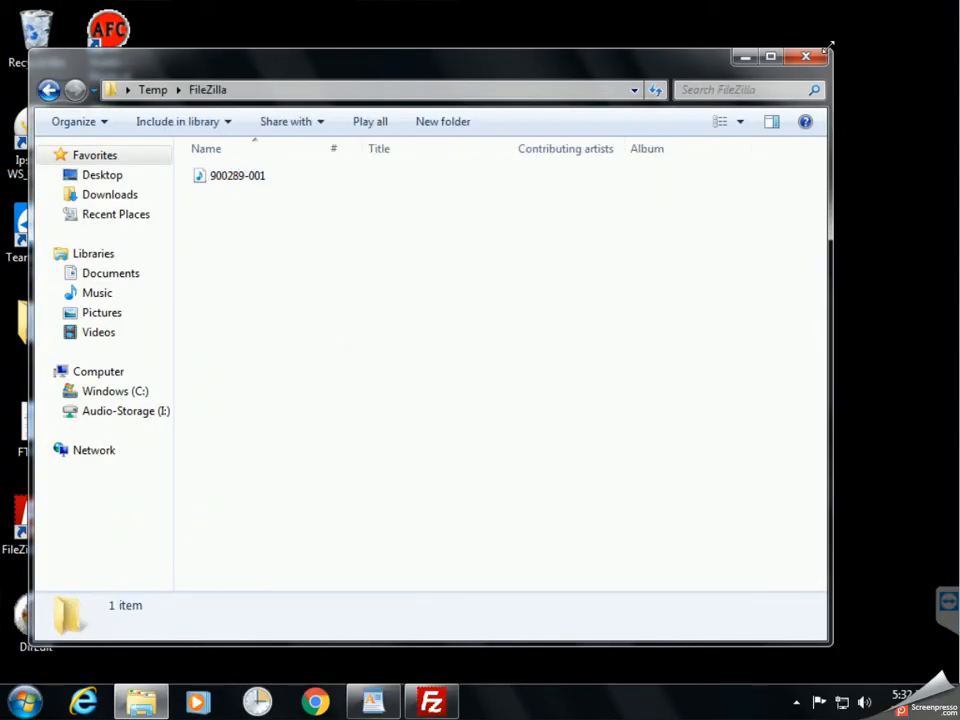
left_click(808, 56)
left_click(431, 702)
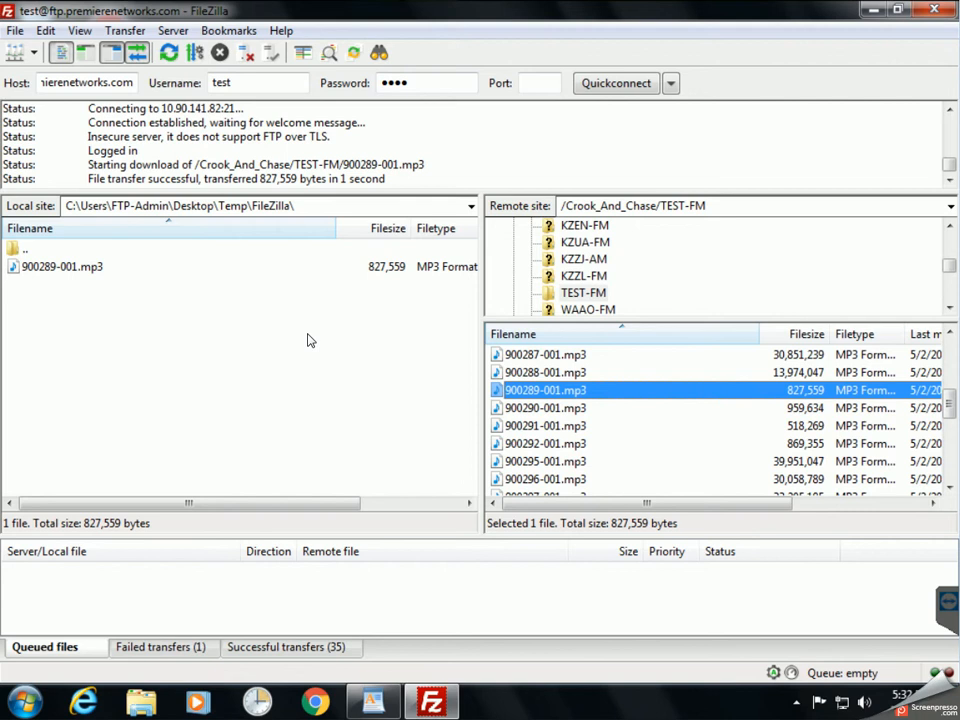
Disconnect from the server and add a new Site Manager entry named 'Crook and Chase'.
left_click(246, 435)
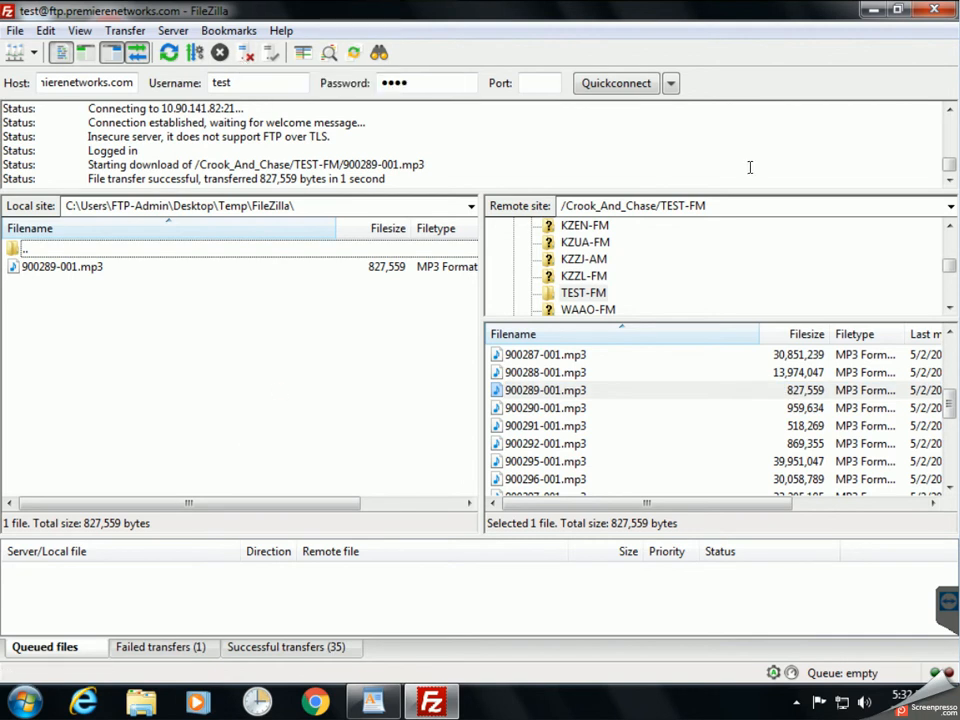
left_click(245, 52)
left_click(358, 370)
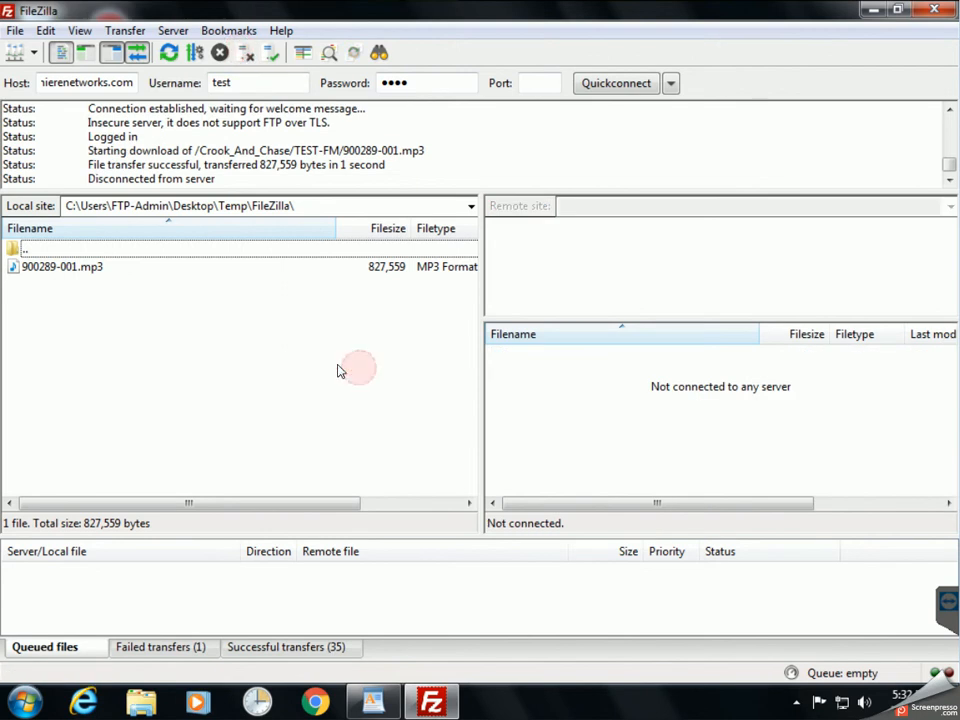
left_click(15, 37)
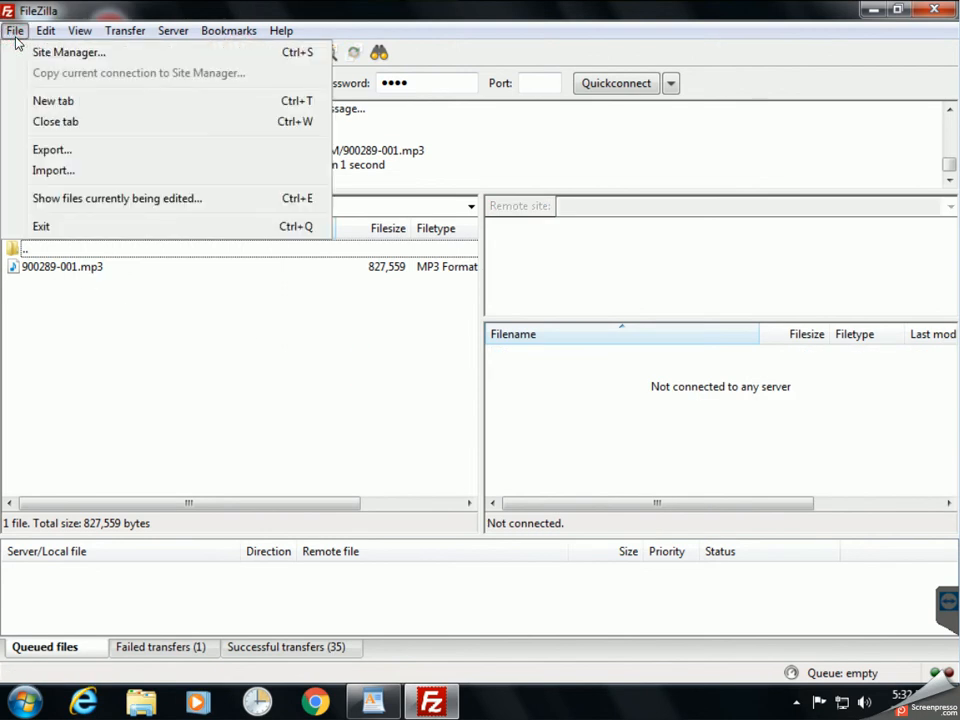
left_click(15, 38)
left_click(36, 54)
left_click(21, 56)
left_click(20, 56)
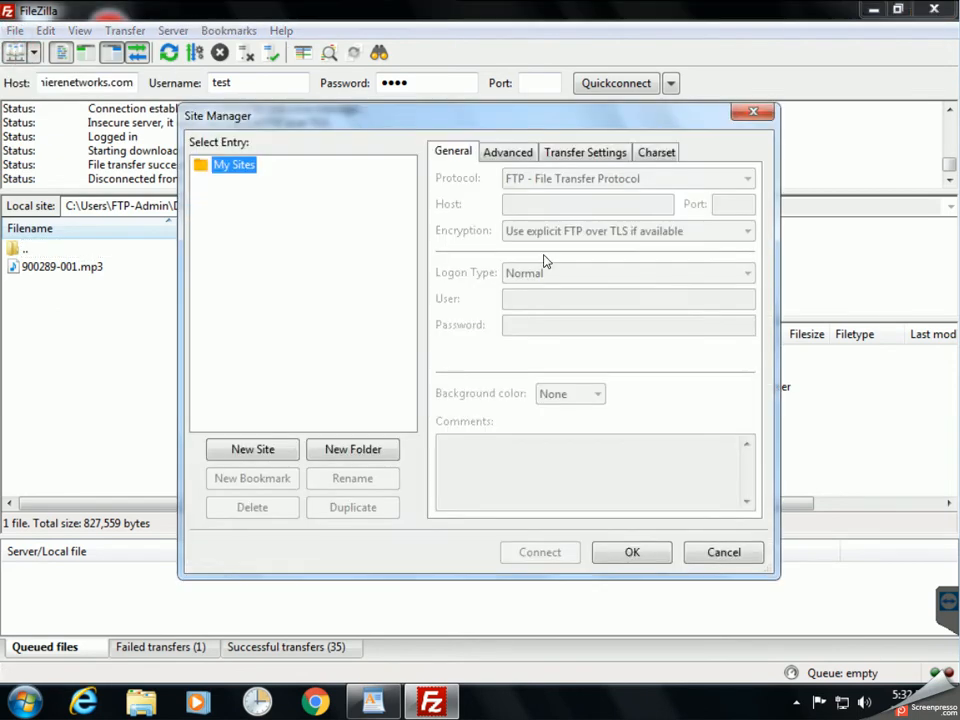
left_click_drag(490, 125, 543, 170)
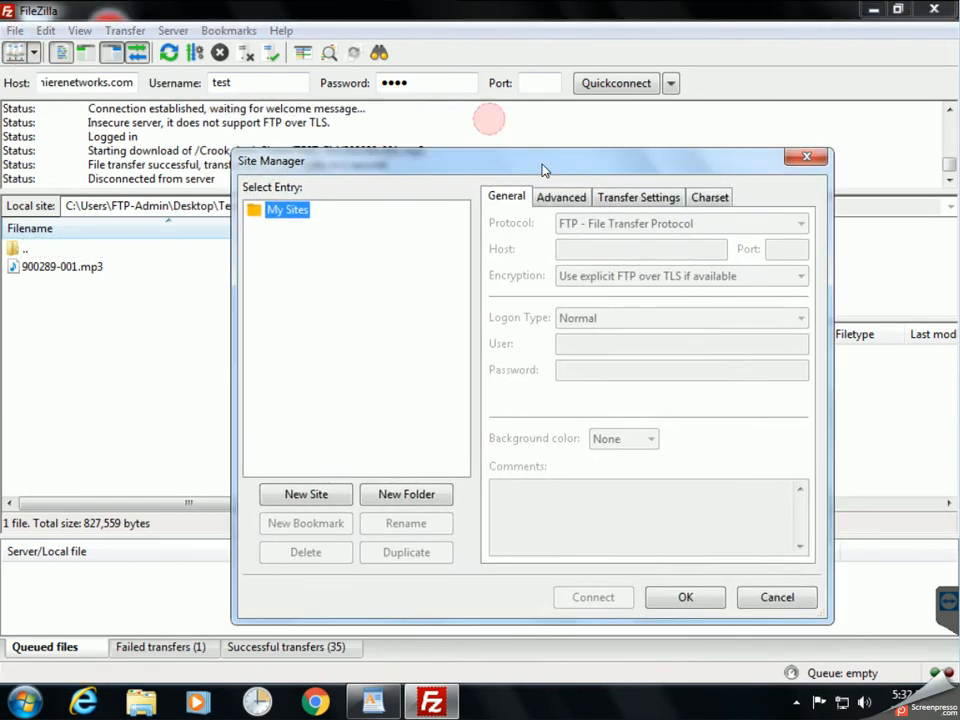
left_click(326, 497)
type("Crook")
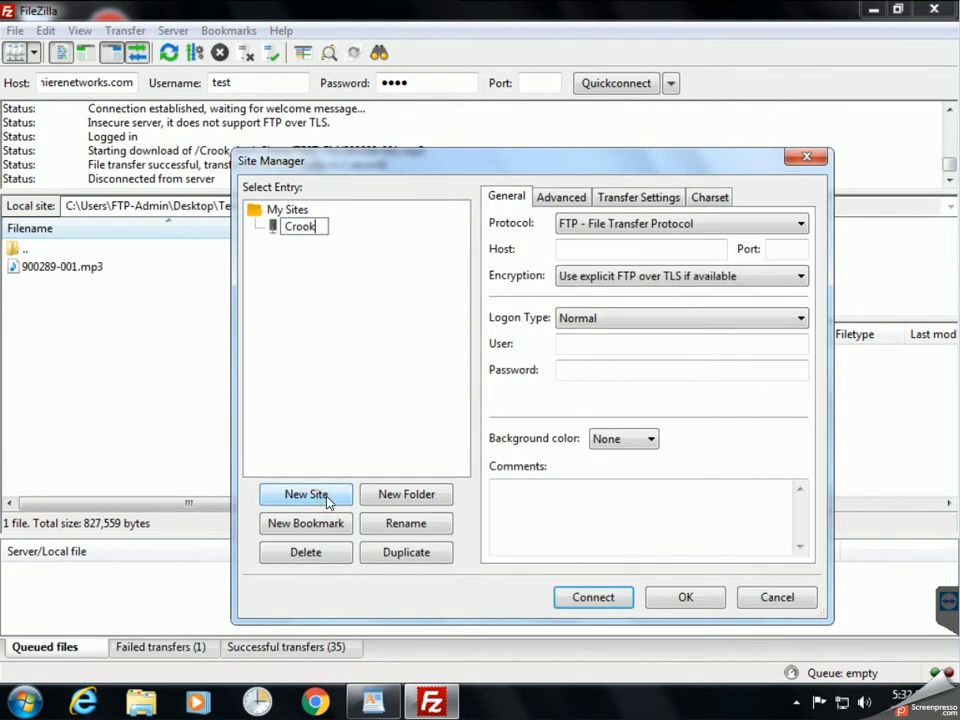
type(" and Chase")
key("Return")
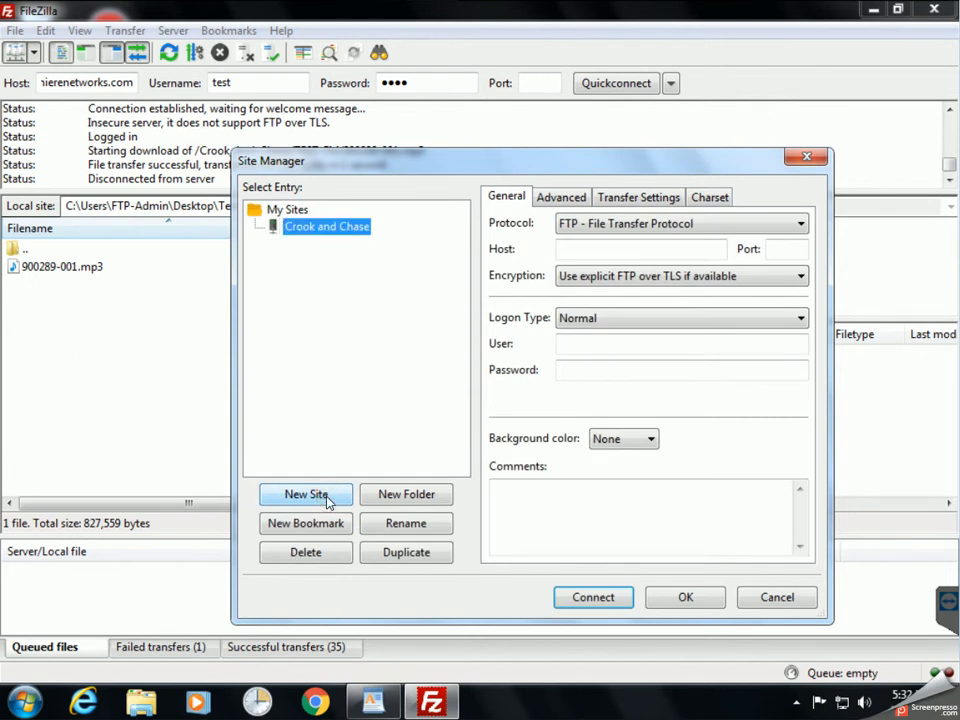
Set host ftp.premierenetworks.com, Normal logon type, and the account's user name.
left_click(604, 250)
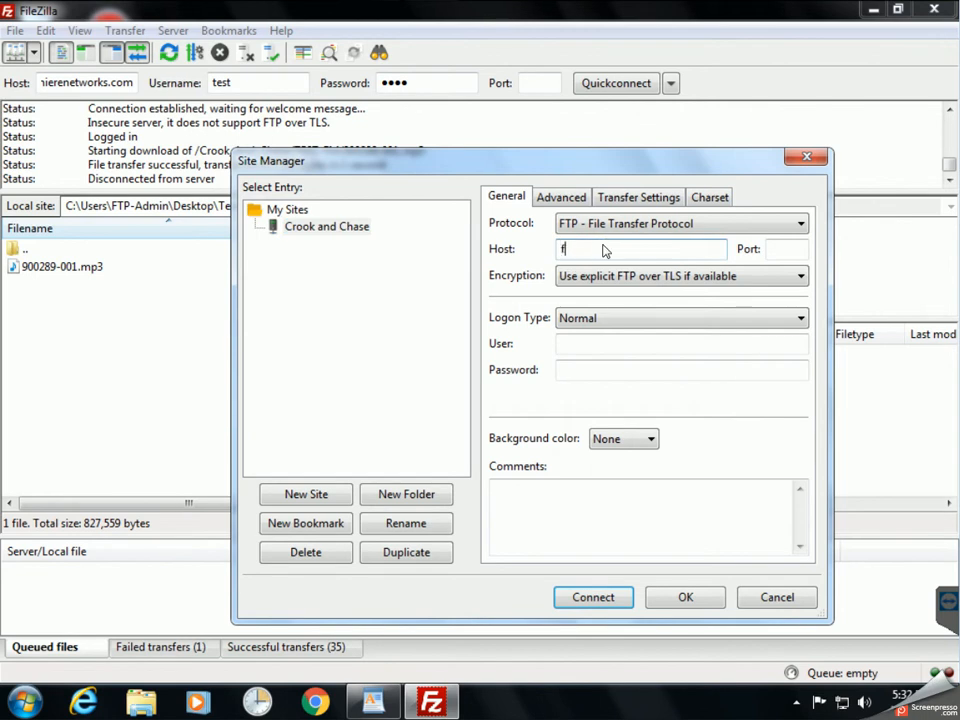
type("ftp.premierenetworks.com")
key("Tab")
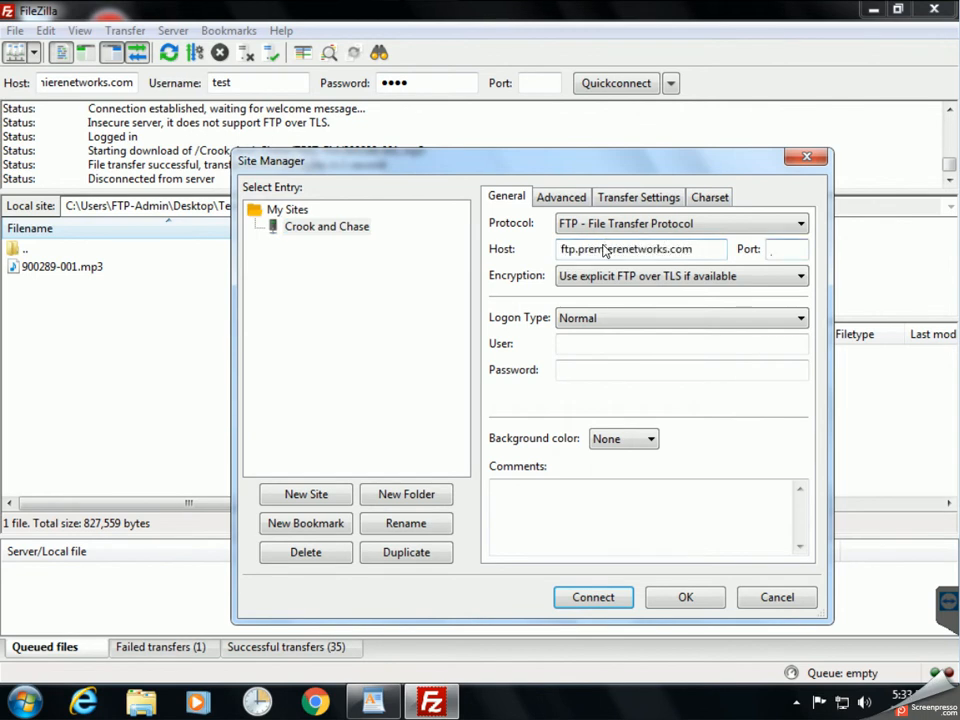
left_click(664, 276)
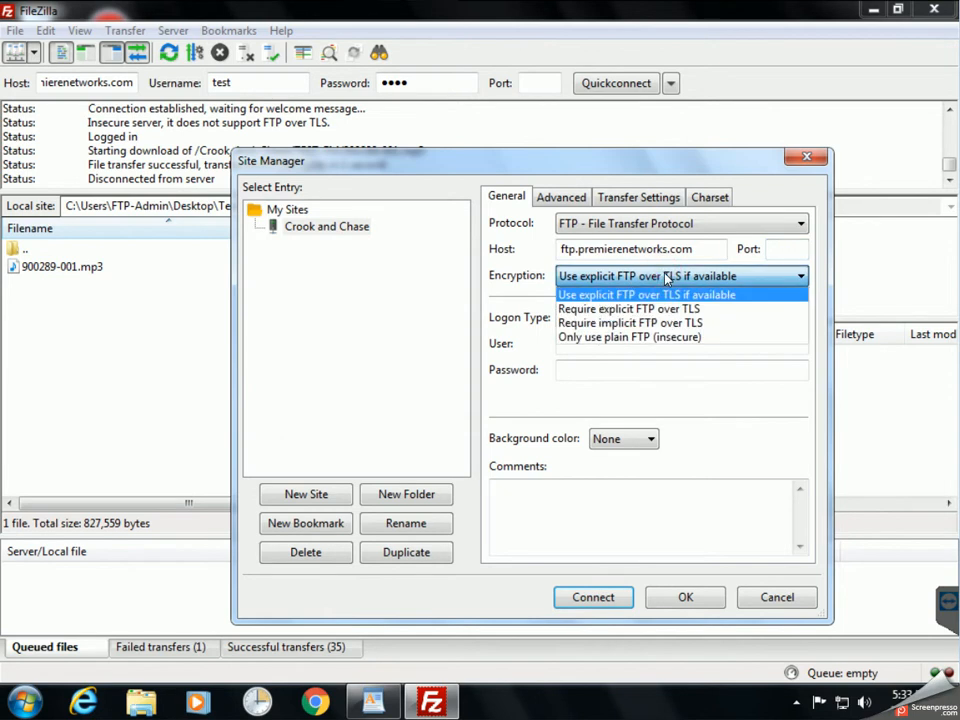
left_click(666, 276)
left_click(624, 320)
left_click(622, 318)
left_click(596, 337)
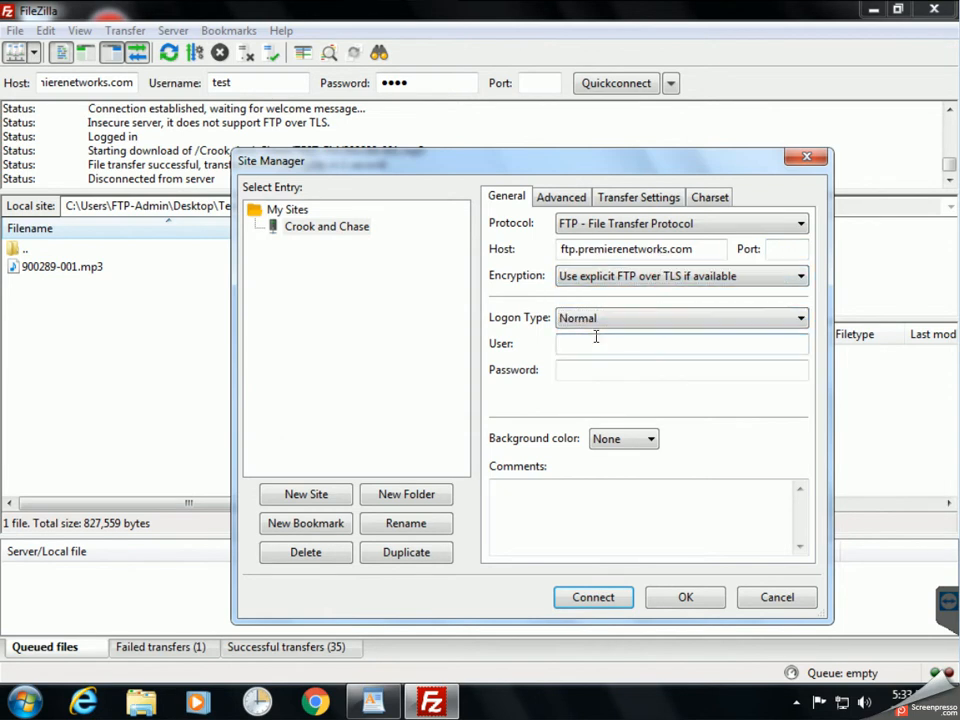
type("test")
key("Tab")
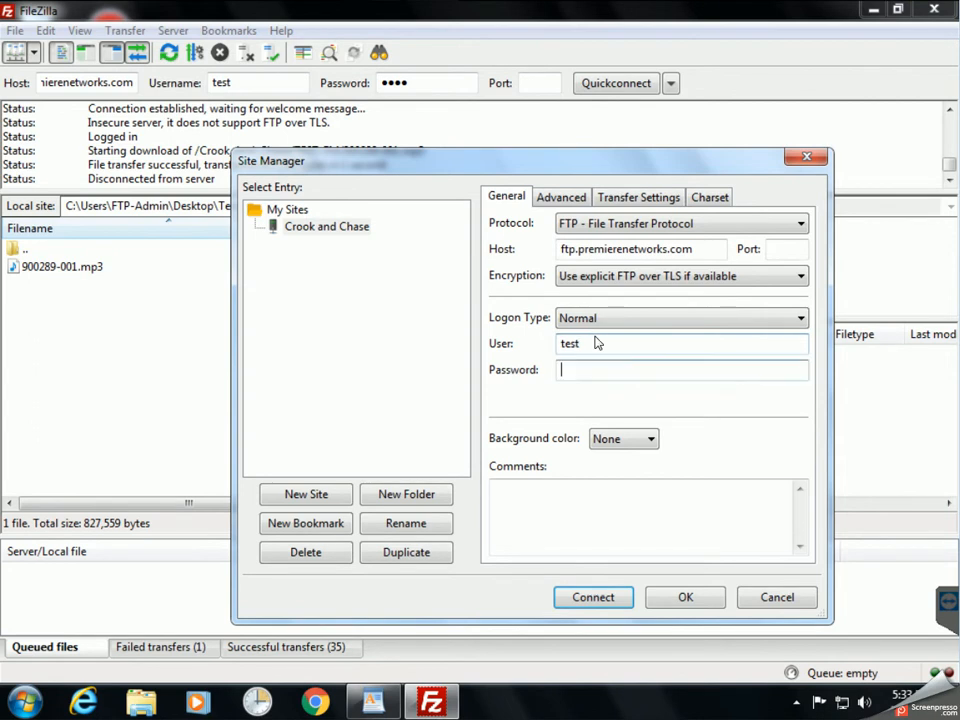
Add a note recording the account password in the site's Comments field.
left_click(564, 501)
type("p/w = test")
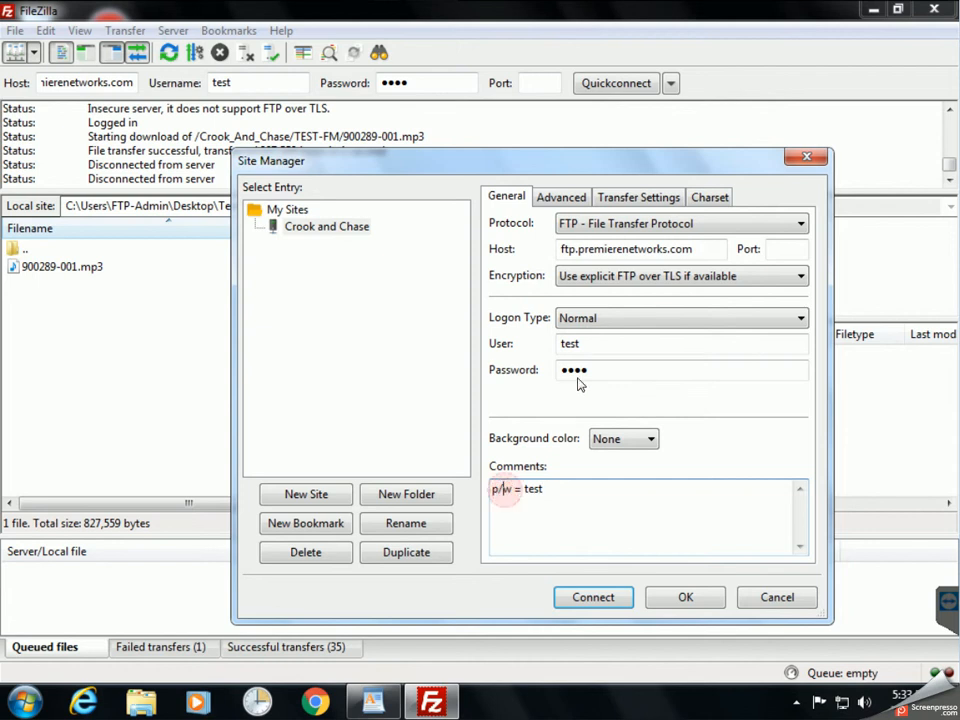
left_click_drag(607, 368, 542, 368)
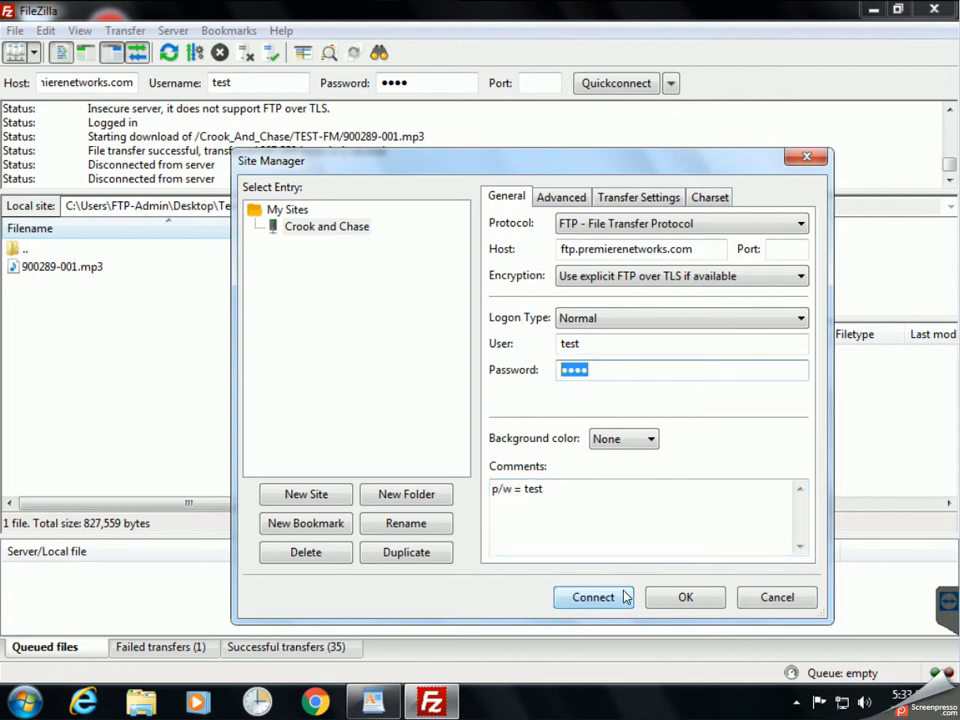
left_click(566, 540)
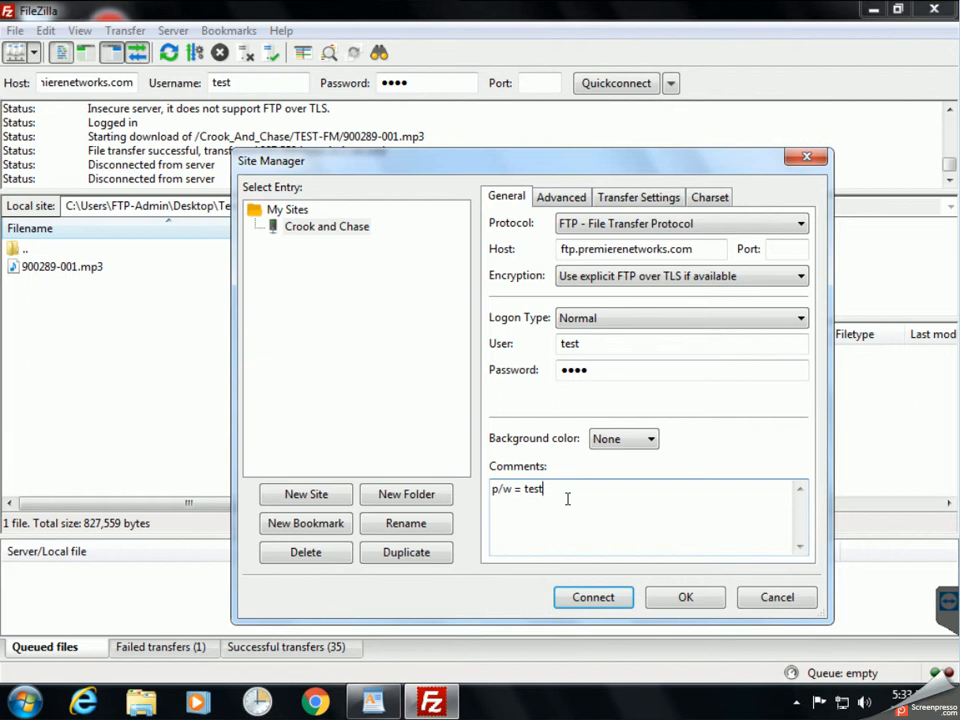
Set the site's default local directory to Temp\FileZilla and remote directory to /Crook_And_Chase/TEST-FM, then save.
left_click(566, 197)
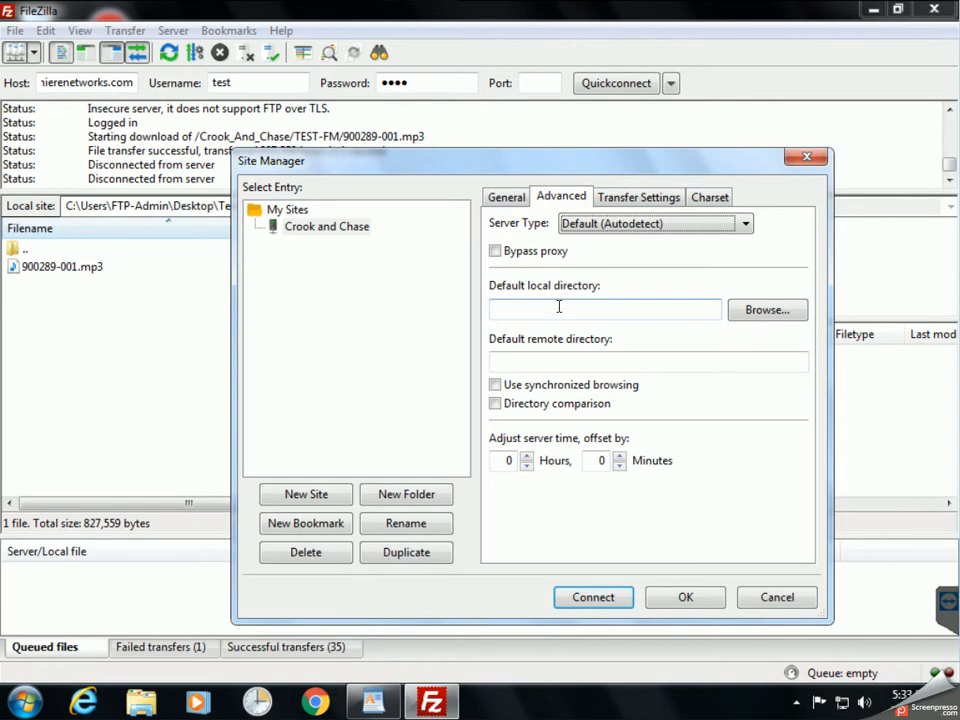
left_click(763, 312)
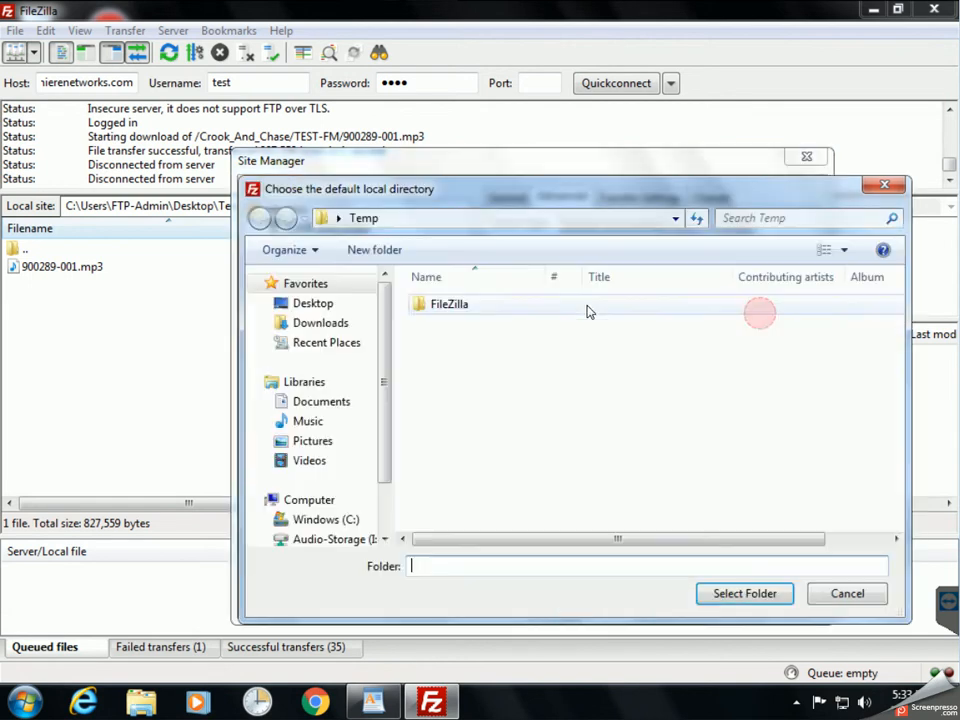
double_click(450, 308)
left_click(744, 593)
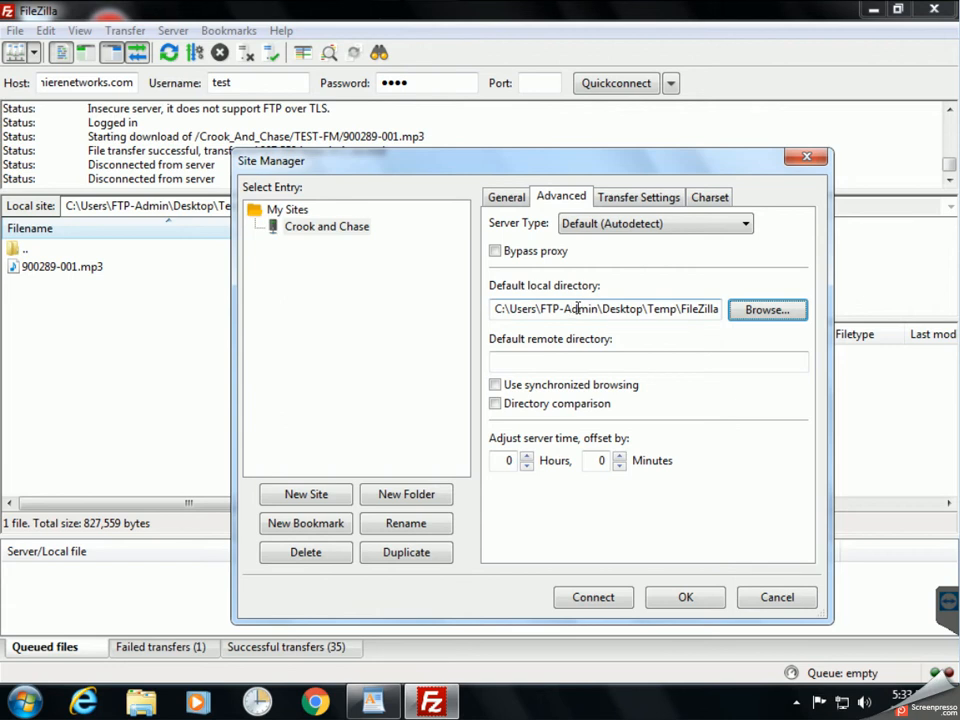
left_click(599, 357)
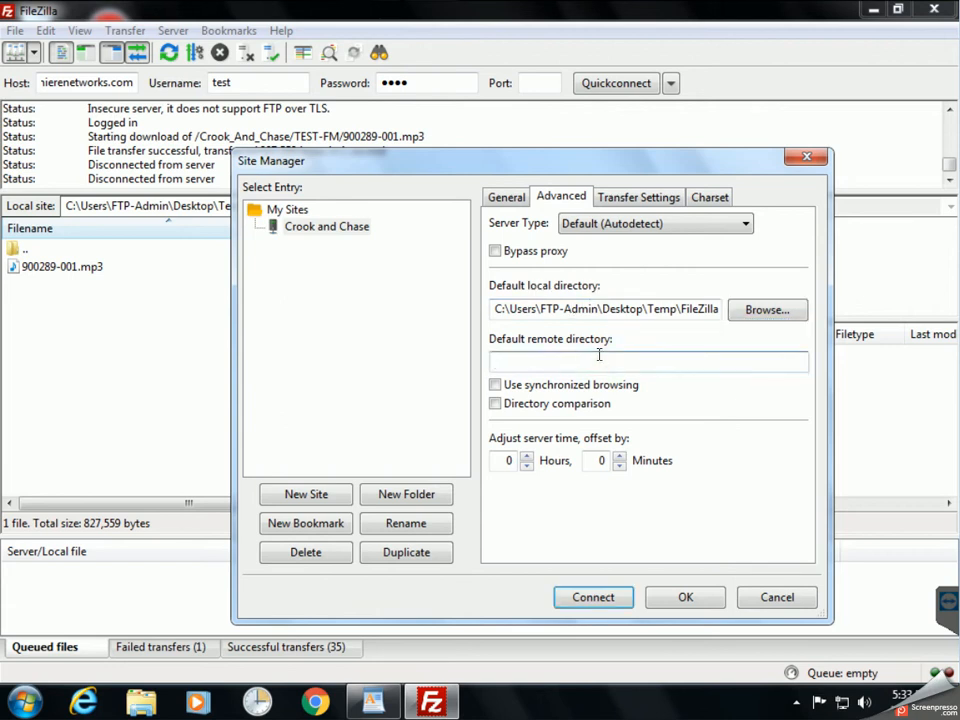
type("/Crook_And_Chase/TEST-FM")
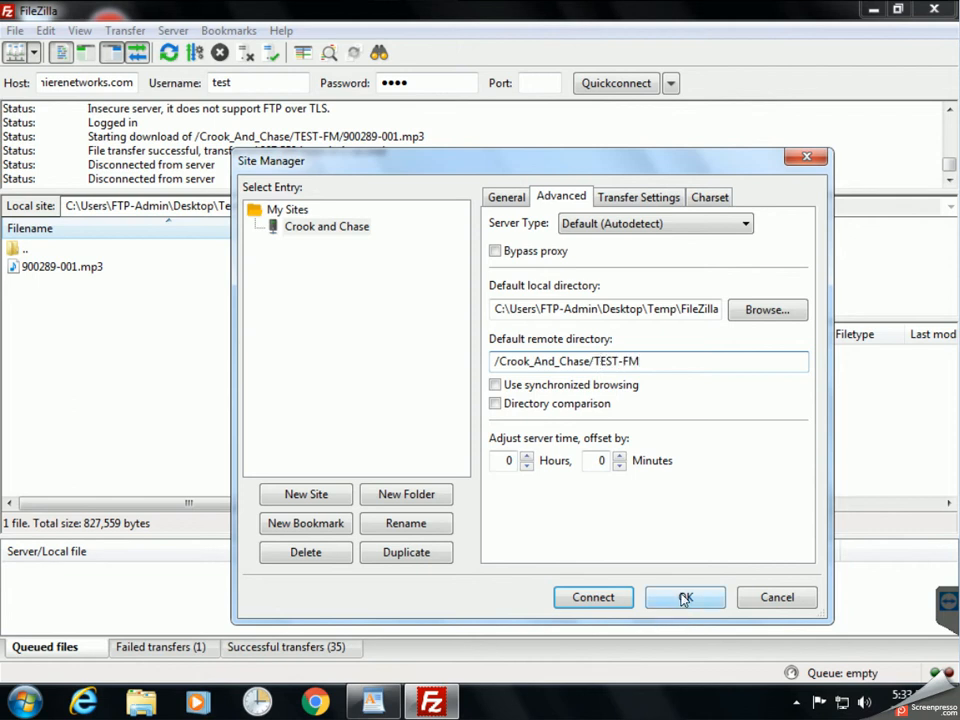
left_click(684, 597)
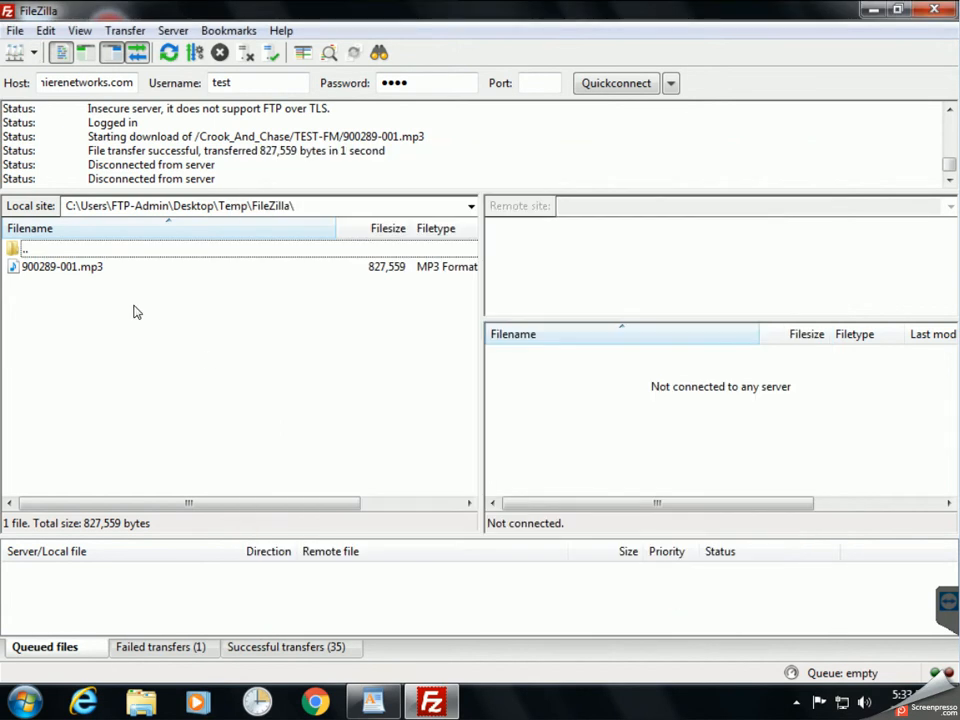
Connect to Crook and Chase from the Site Manager, check the TEST-FM mp3 files, then disconnect.
left_click(12, 31)
left_click(36, 54)
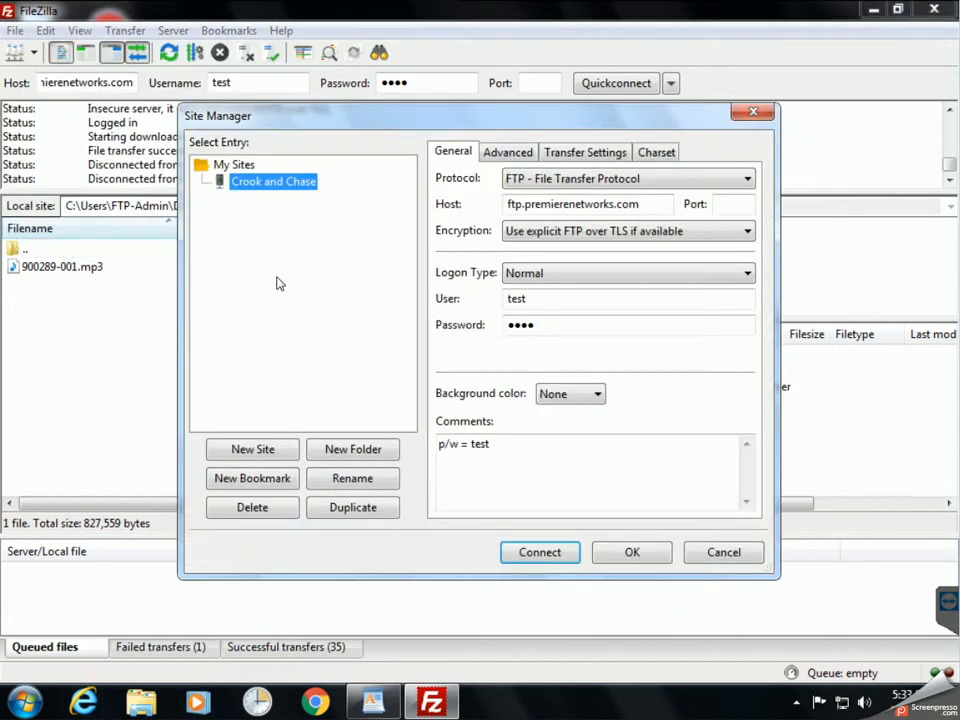
left_click(541, 553)
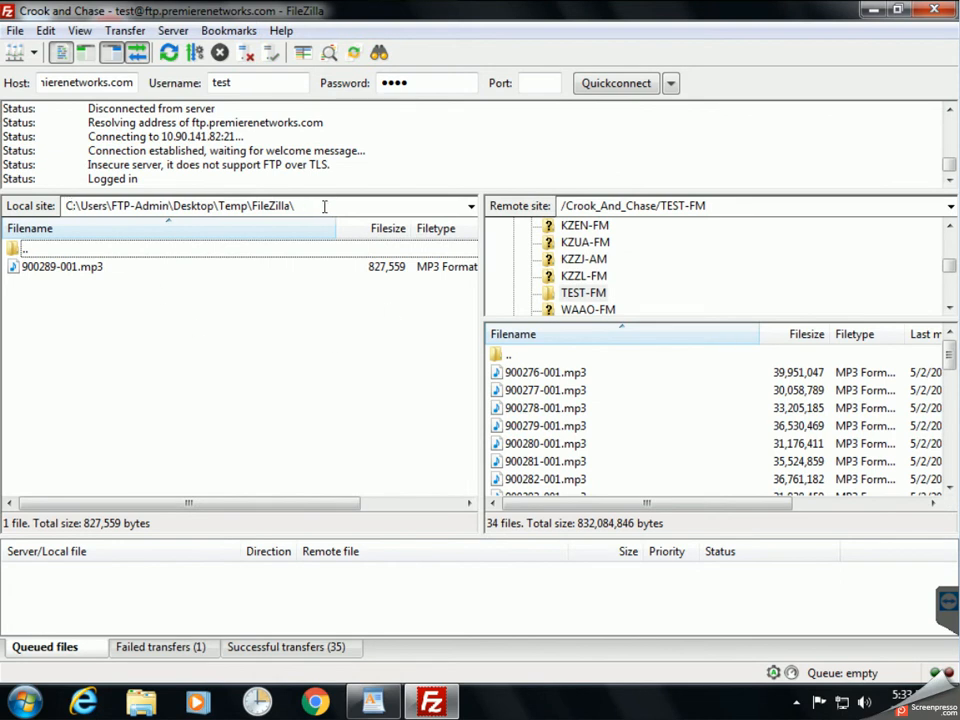
left_click(643, 371)
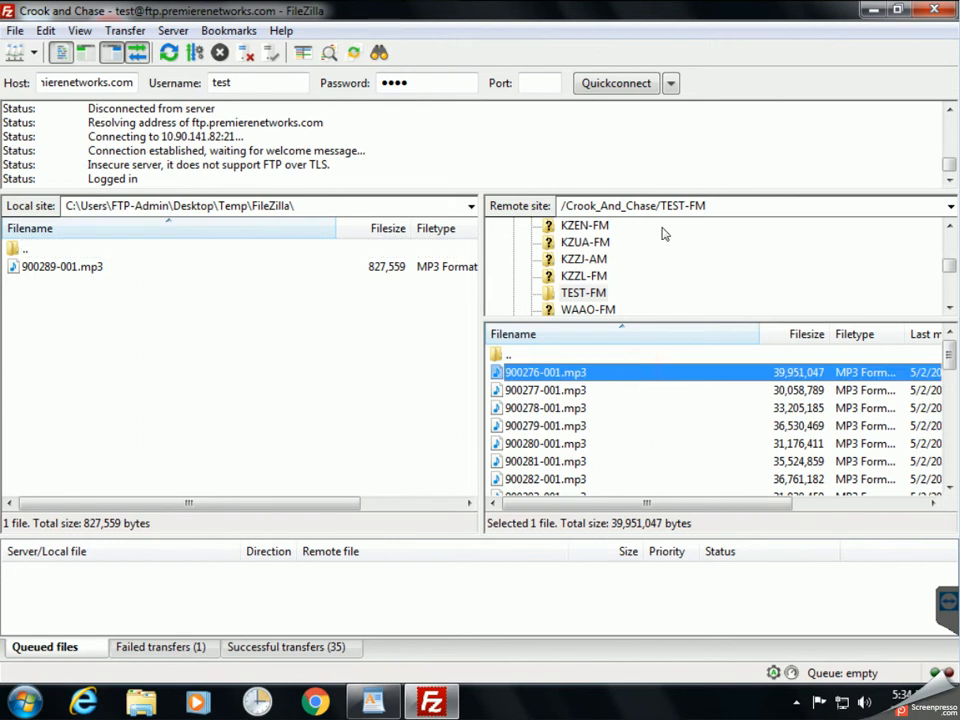
double_click(716, 208)
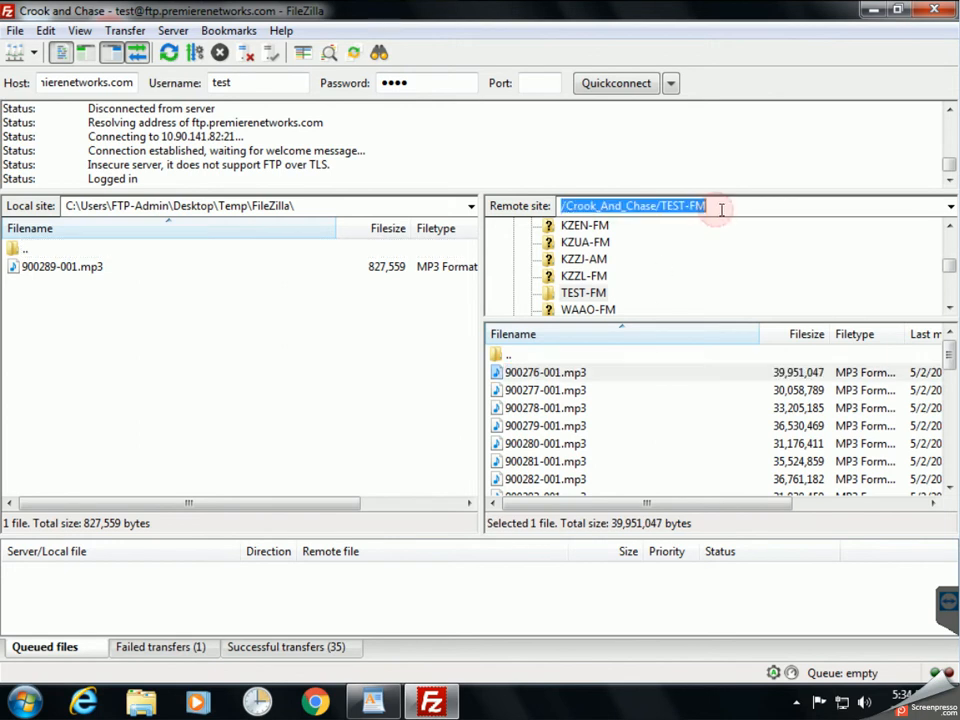
left_click(626, 426)
left_click(248, 54)
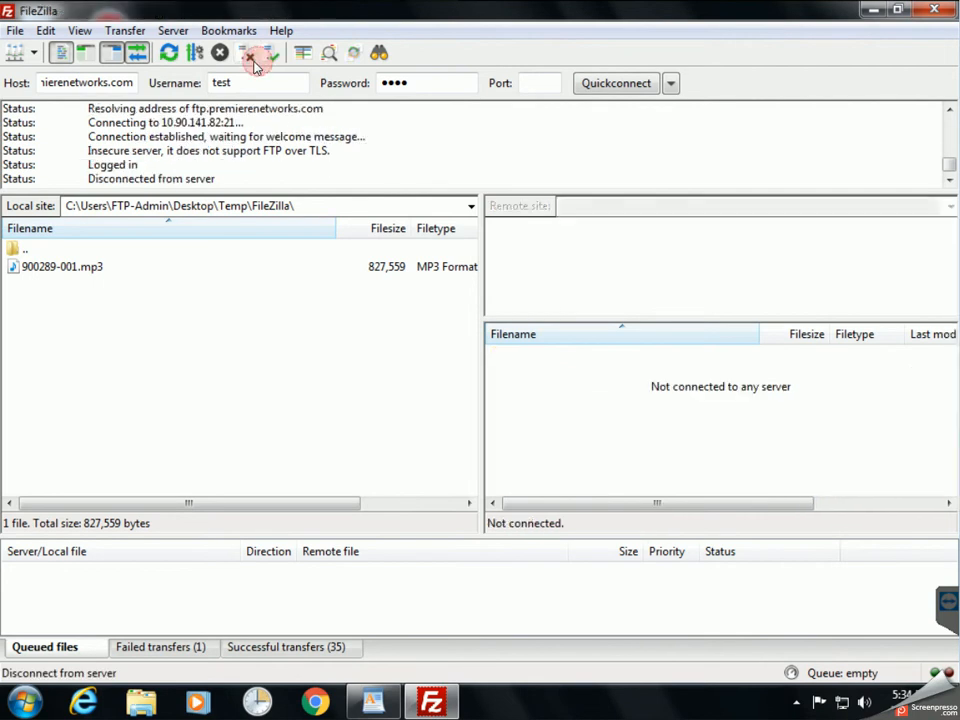
Restart FileZilla, reconnect via the saved Crook and Chase site in the dropdown, then close it.
left_click(935, 10)
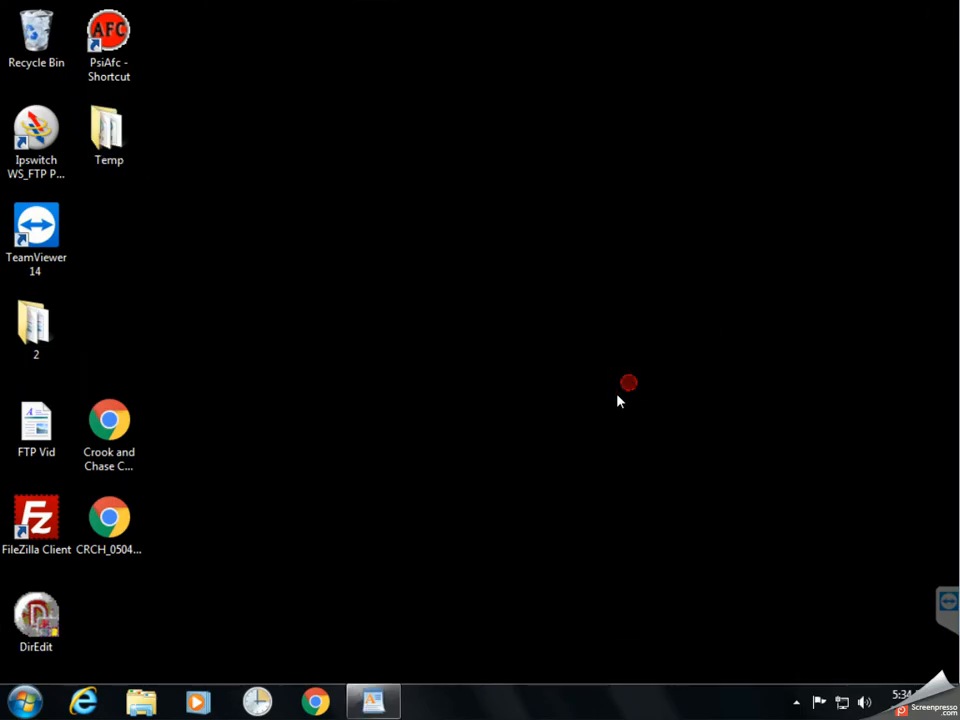
double_click(36, 520)
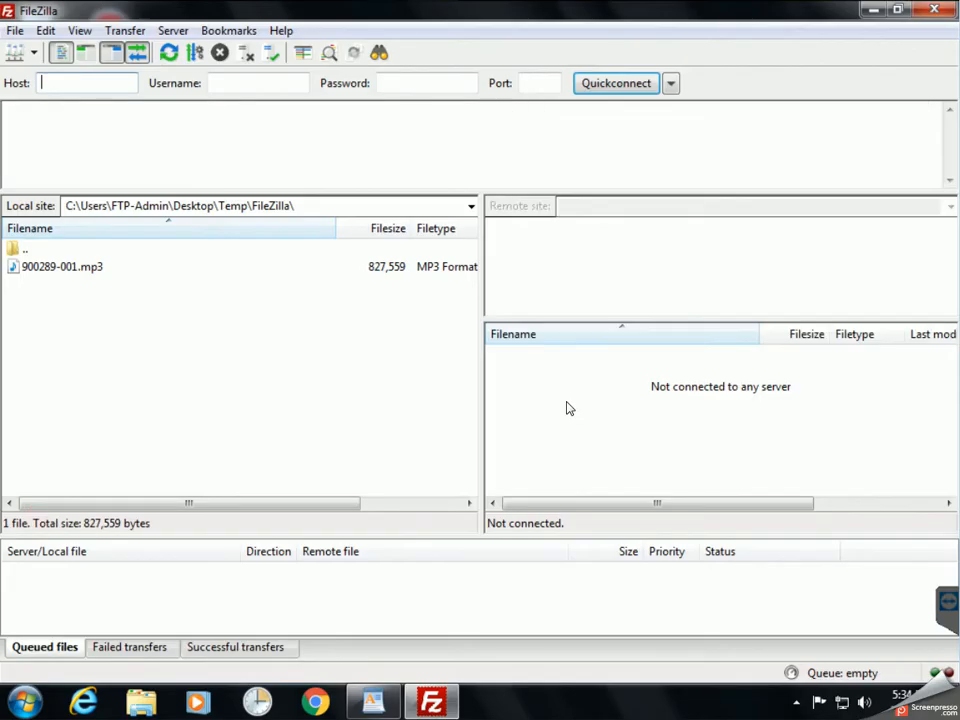
left_click(33, 53)
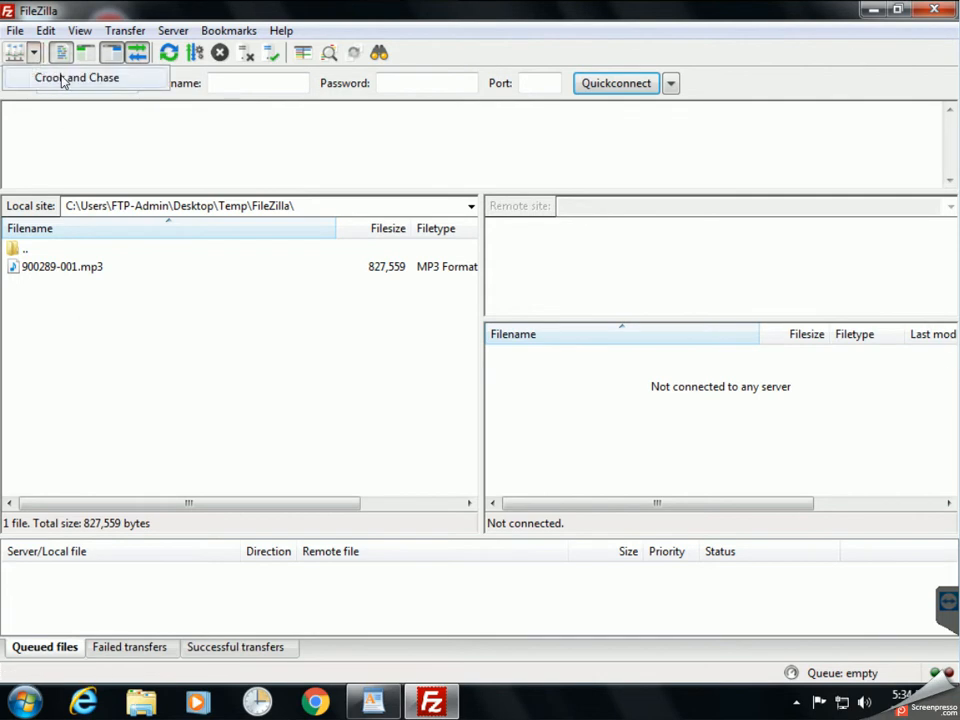
left_click(58, 77)
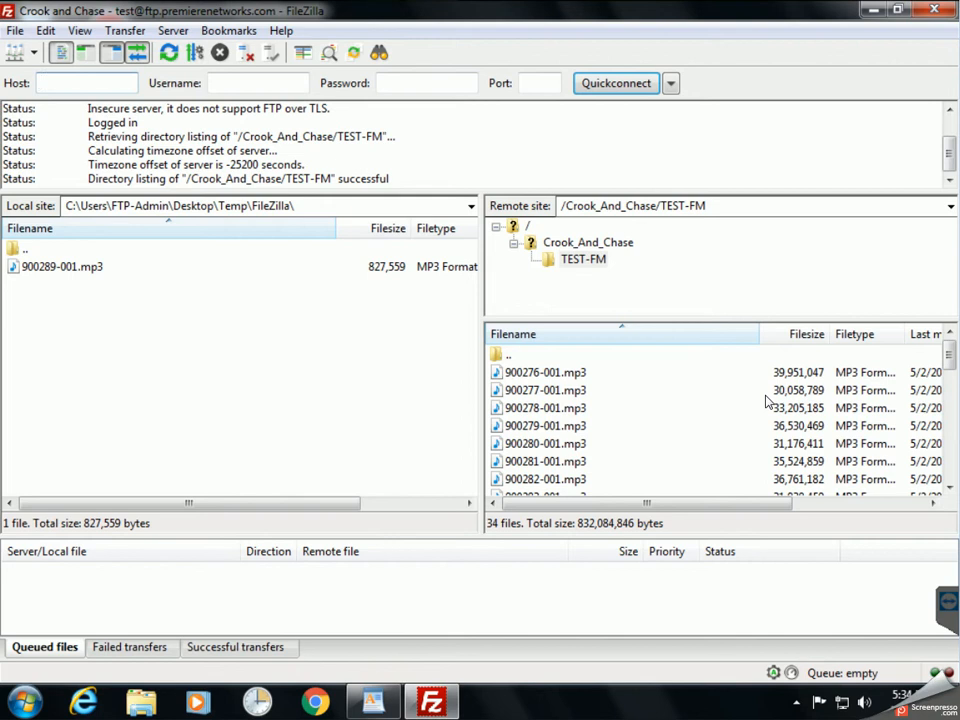
left_click(650, 407)
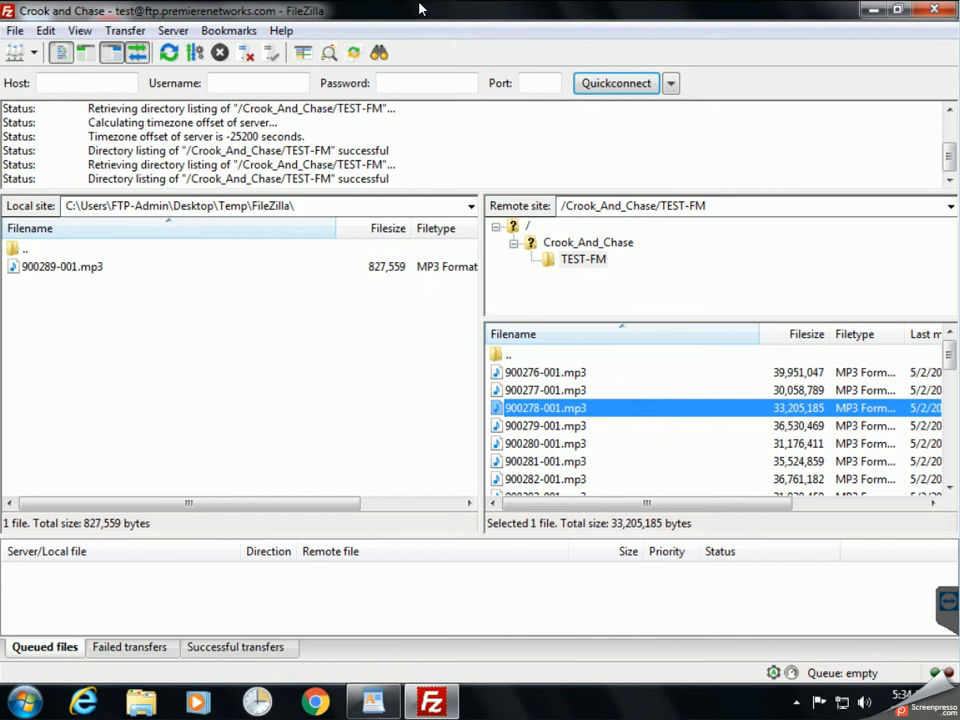
left_click(927, 14)
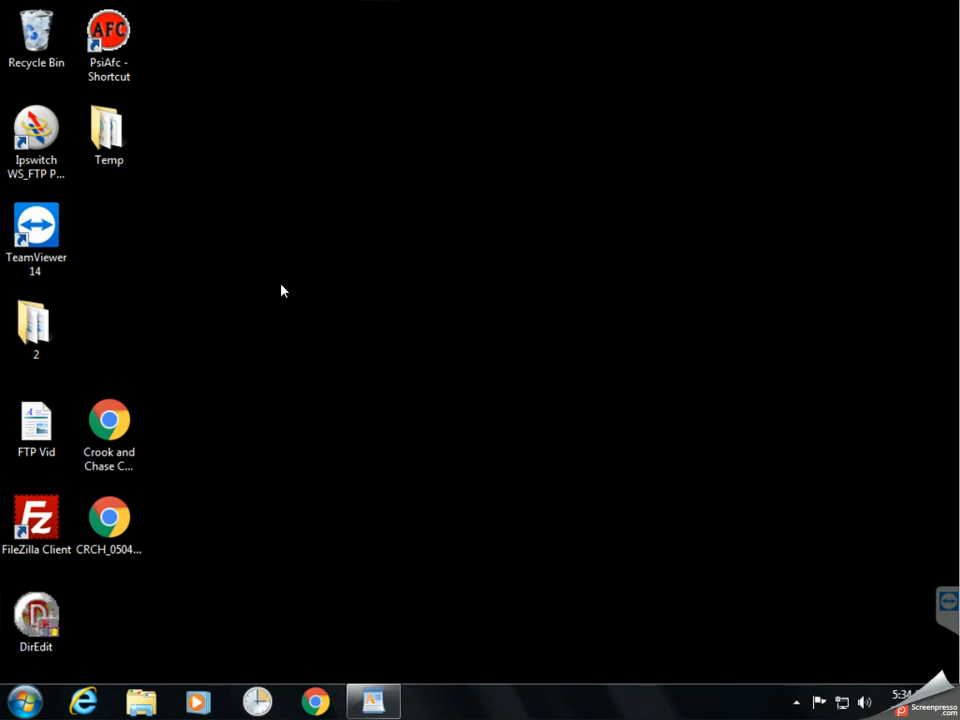
From Computer in Windows Explorer, start the Add Network Location wizard with a custom network location.
left_click(138, 703)
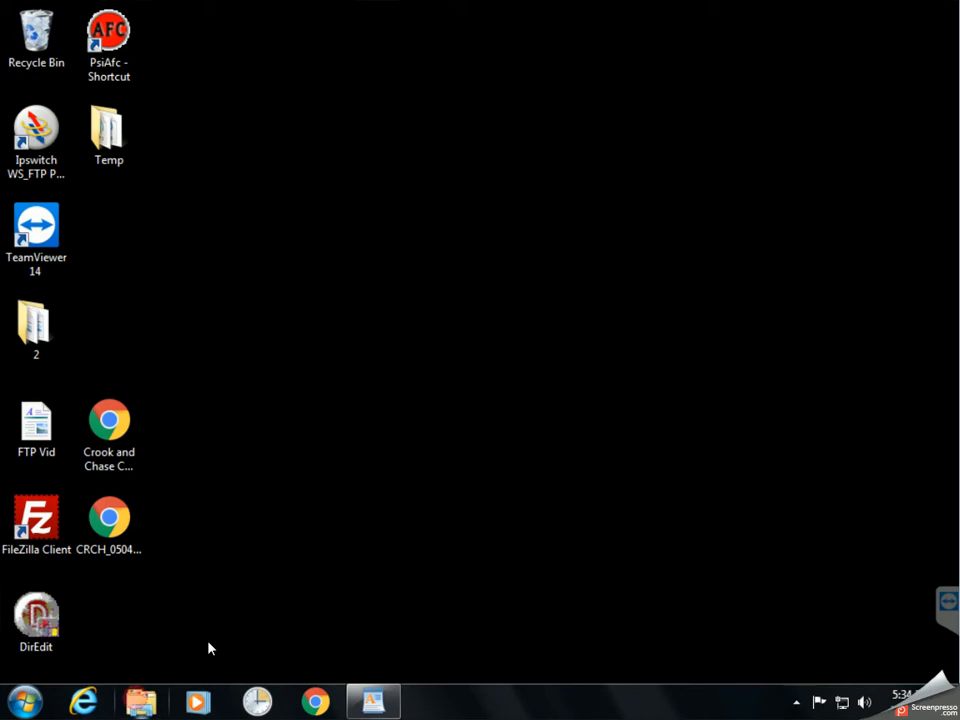
left_click_drag(512, 79, 612, 84)
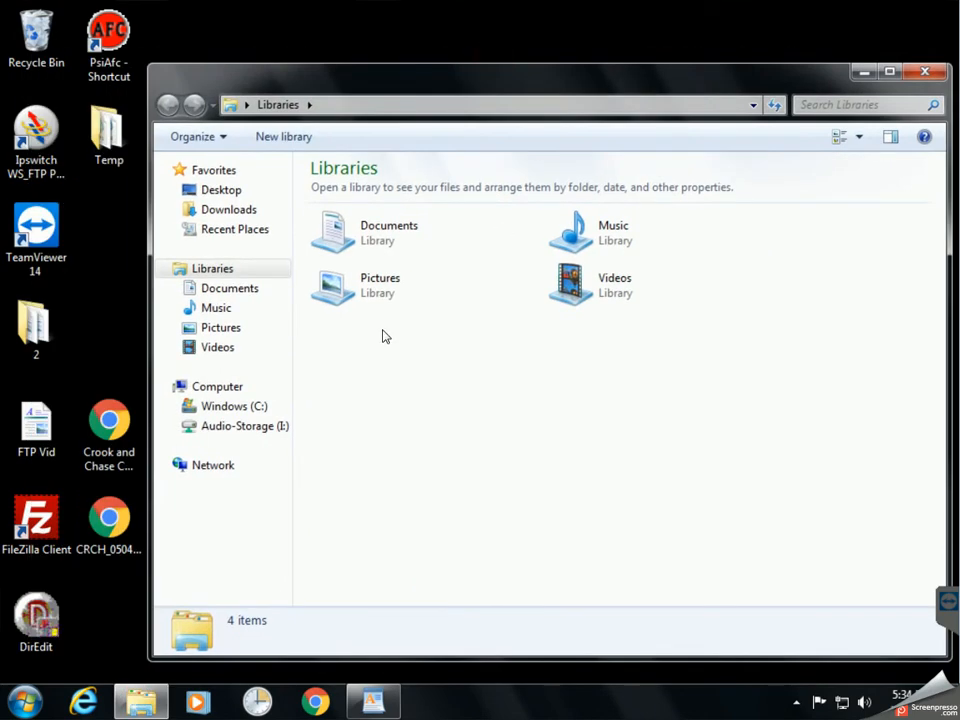
left_click(211, 389)
right_click(211, 389)
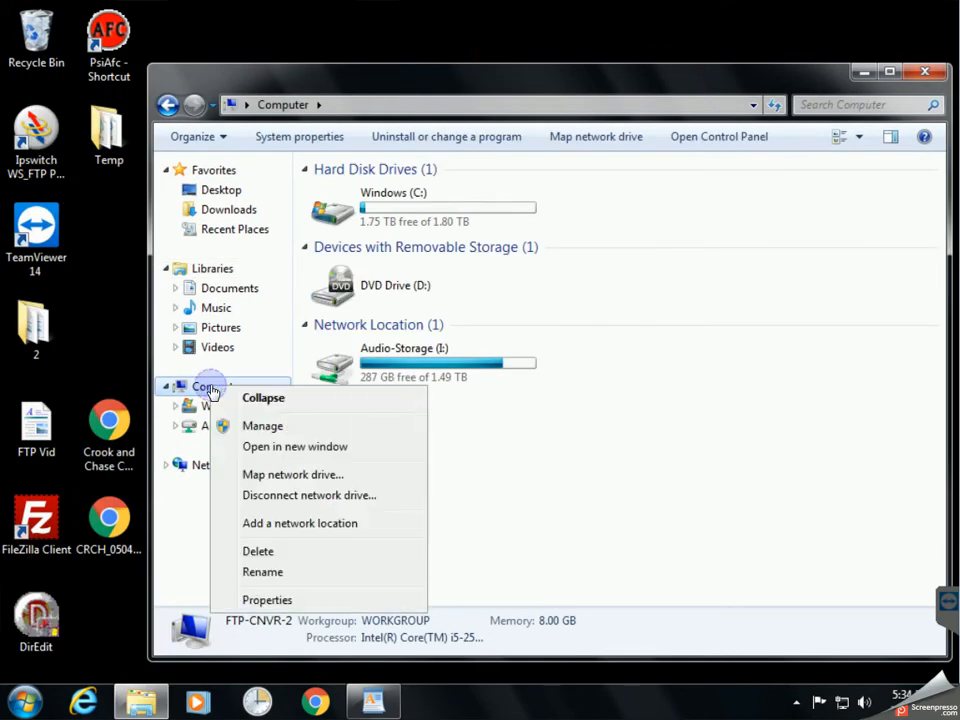
left_click(311, 522)
left_click(645, 552)
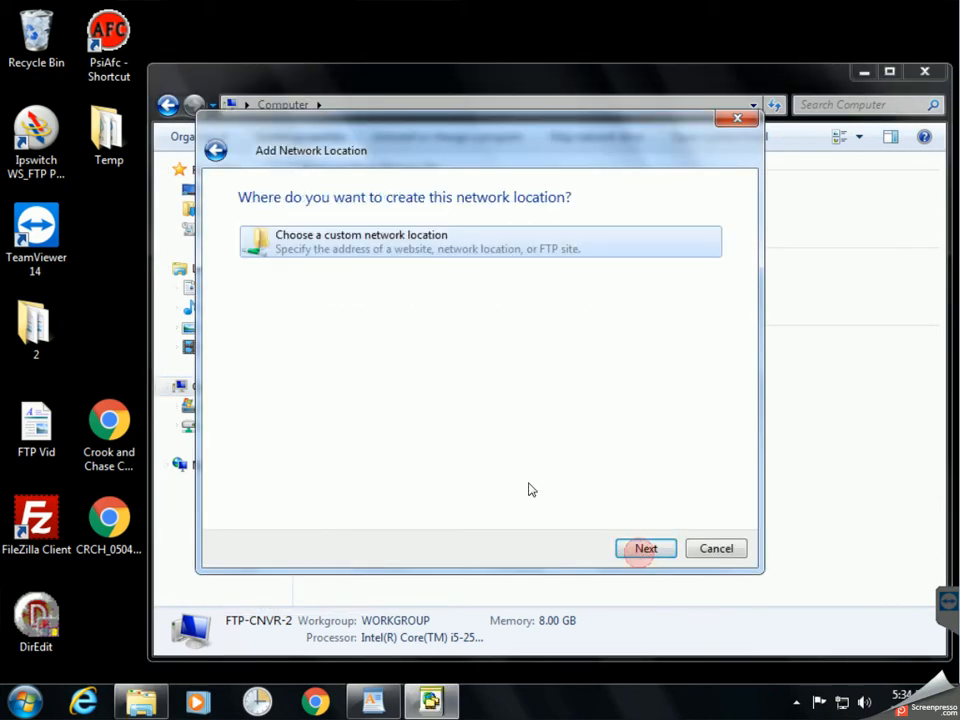
left_click(640, 550)
Copy the FTP link from the FTP Vid notes and paste it as the location's address.
right_click(322, 310)
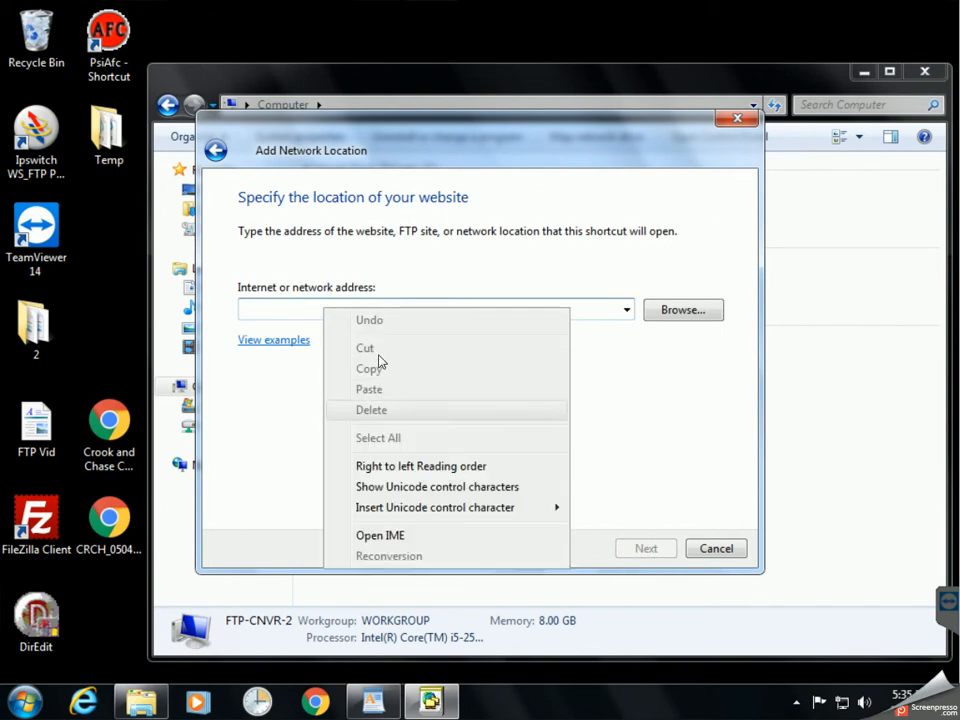
left_click(257, 308)
left_click(372, 700)
left_click_drag(381, 186, 214, 191)
right_click(215, 190)
left_click(266, 215)
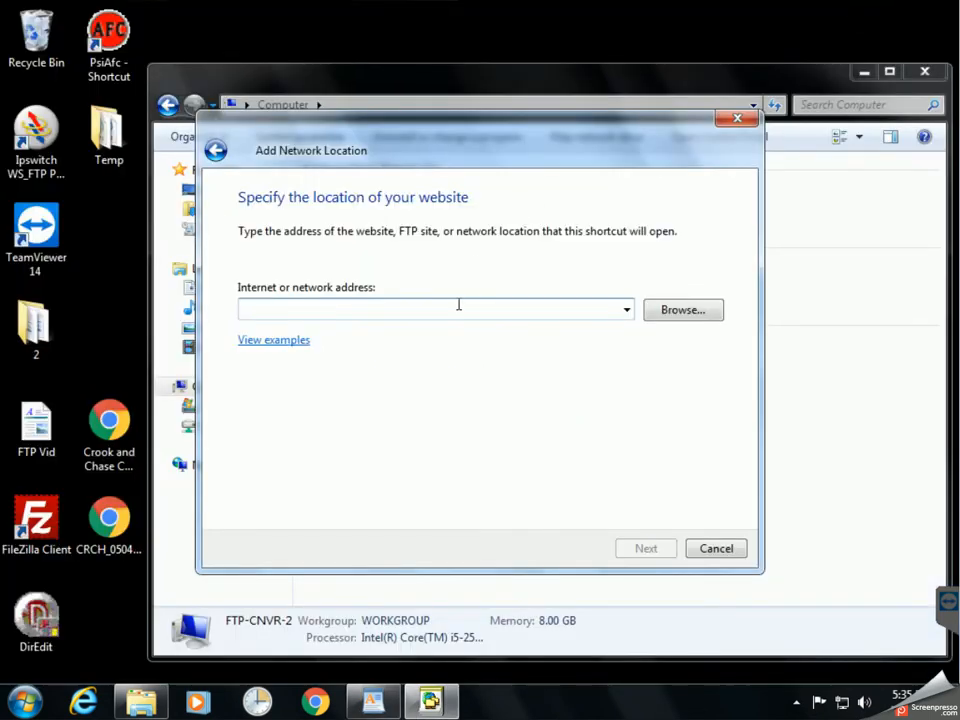
key("ctrl+v")
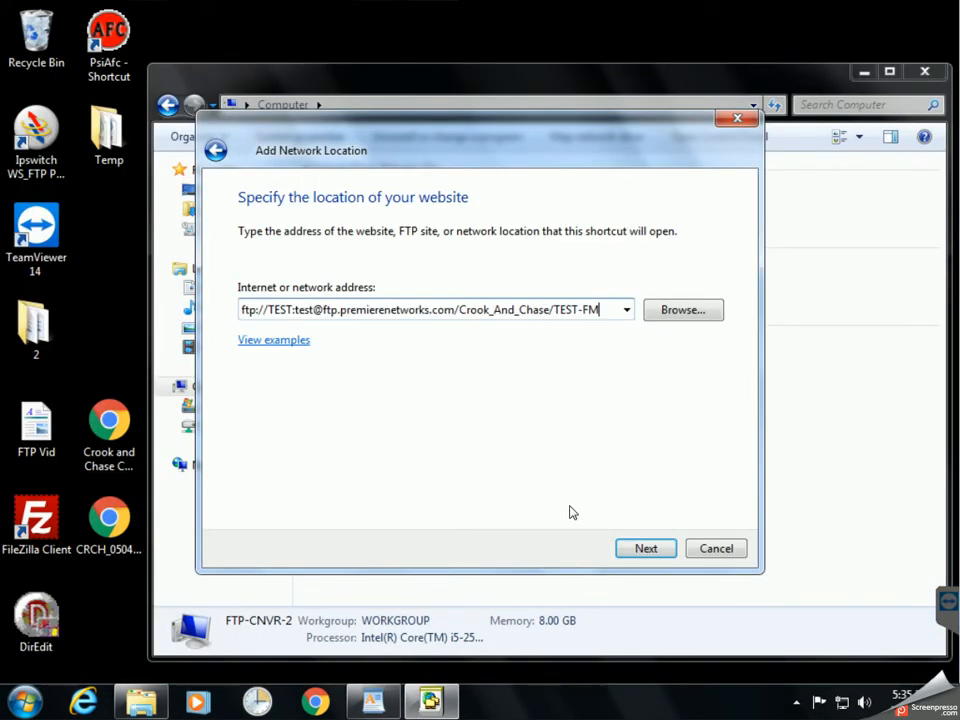
Name the network location 'Crook-and-chase' and advance to the wizard's completion page.
left_click(646, 548)
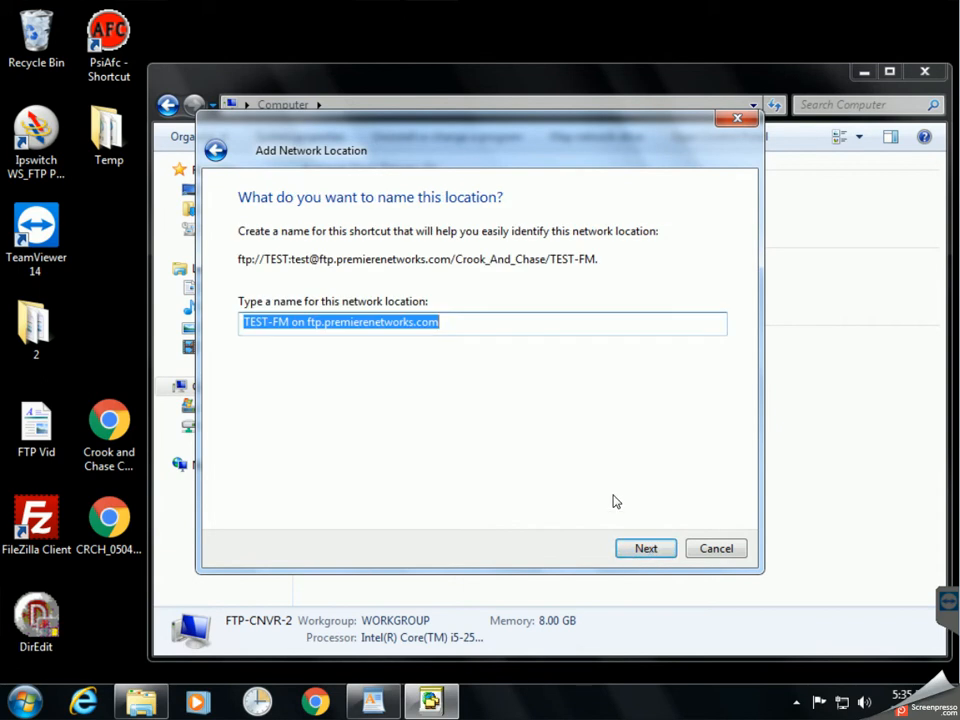
type("Crook-and-chase")
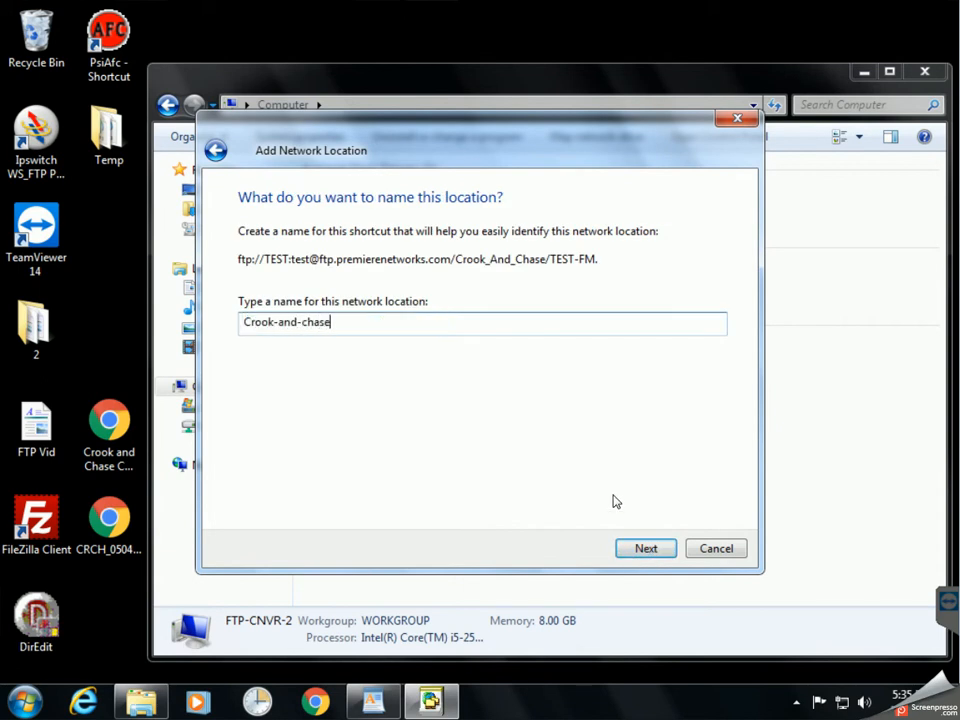
left_click(636, 550)
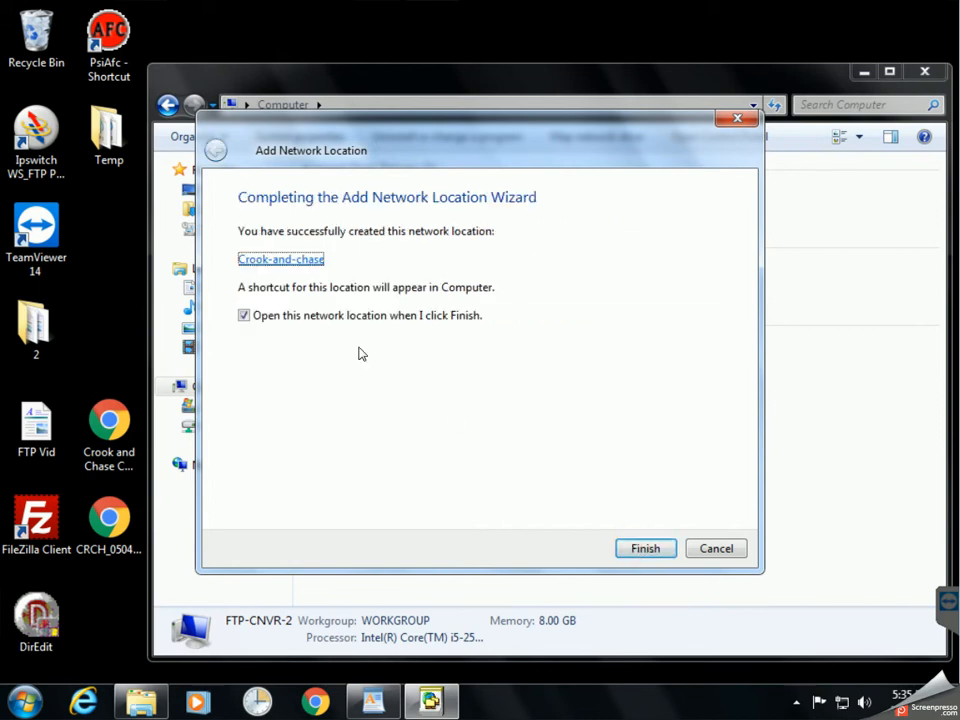
Finish the wizard to open the new TEST-FM location and close the Computer window.
left_click(647, 549)
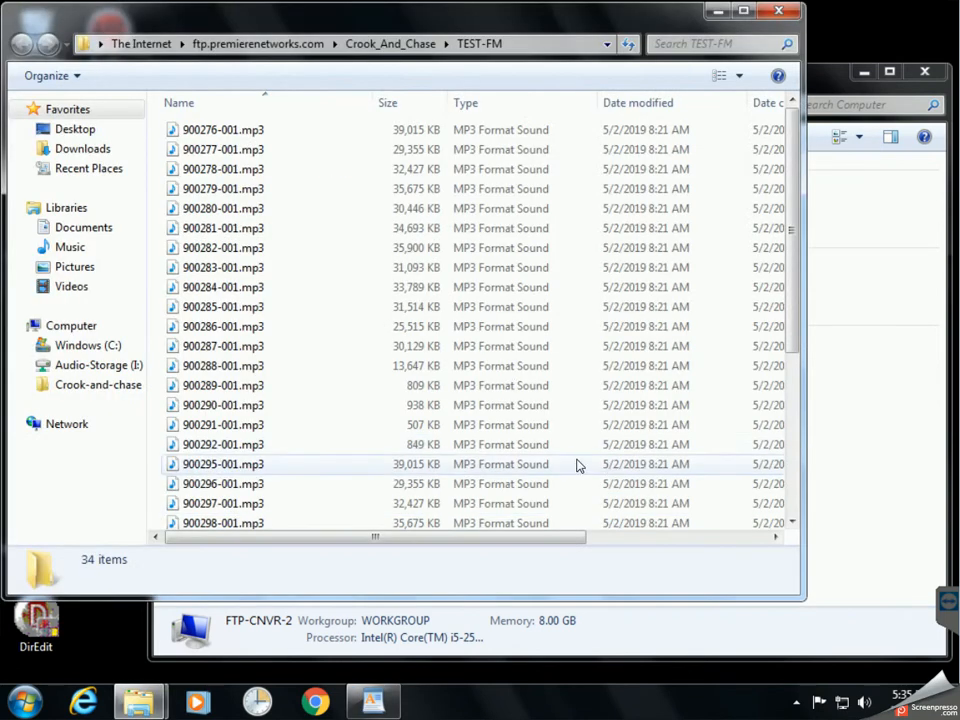
left_click_drag(414, 24, 518, 44)
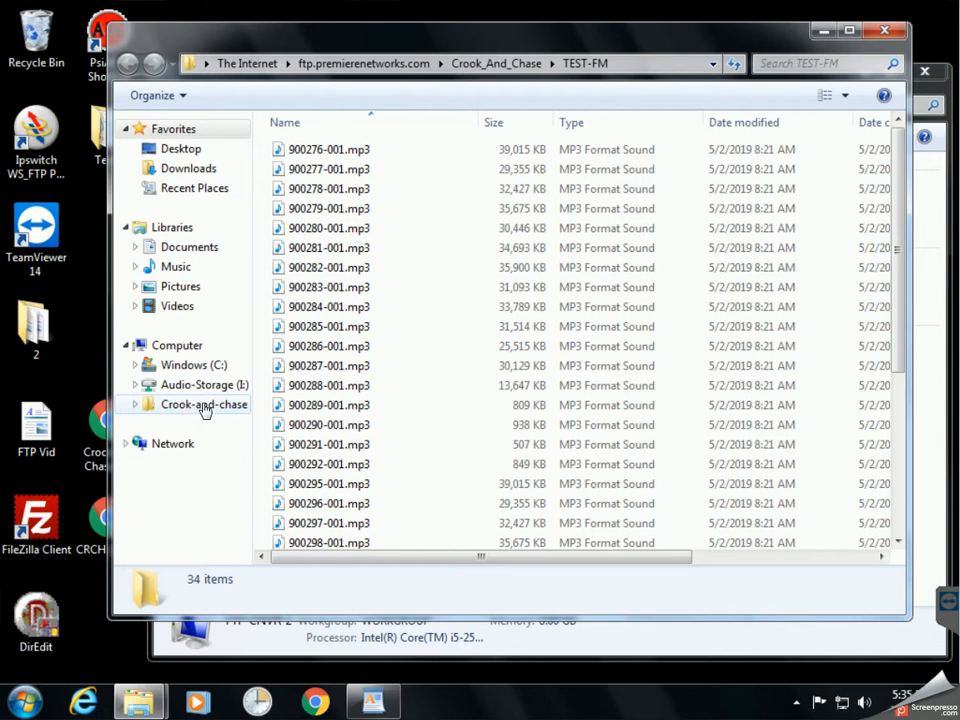
left_click(926, 72)
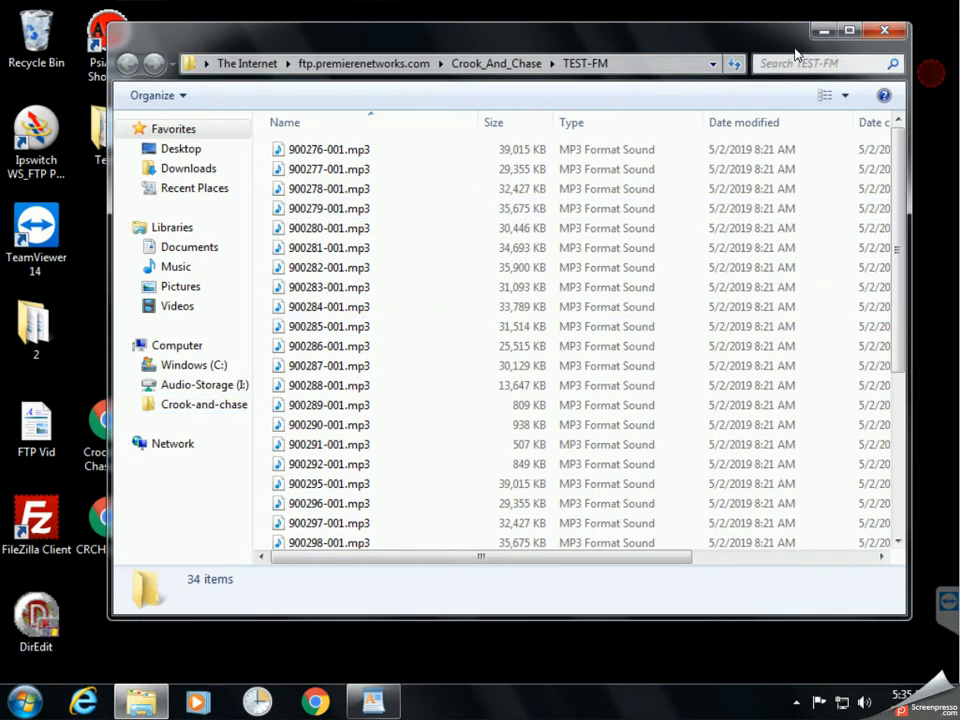
left_click_drag(703, 36, 722, 38)
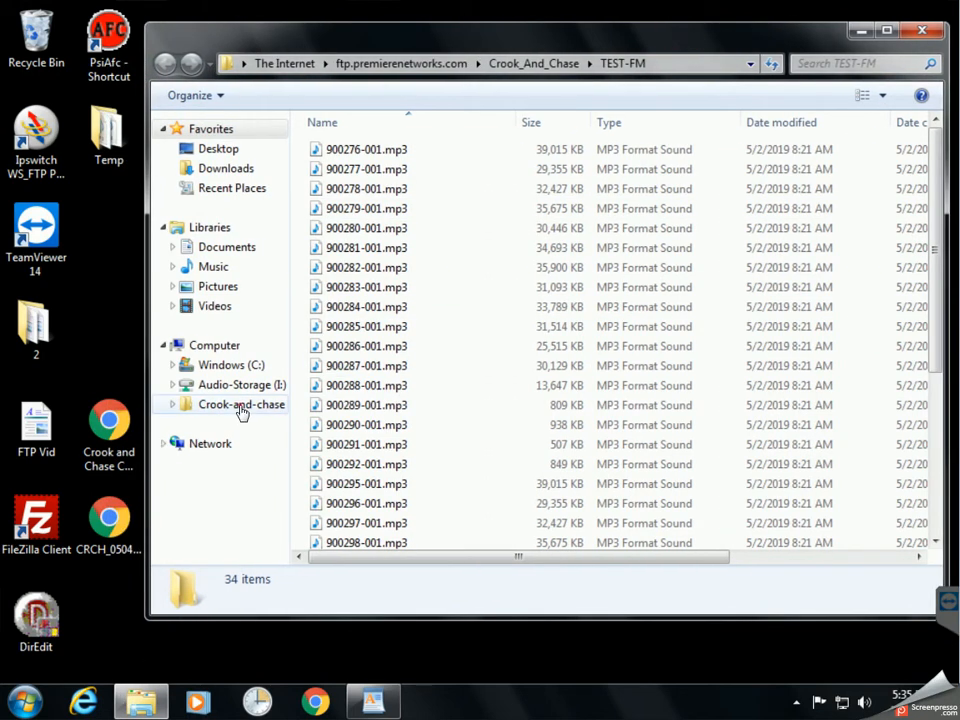
Send Crook-and-chase to the Desktop as a shortcut, then close the folder window.
right_click(241, 410)
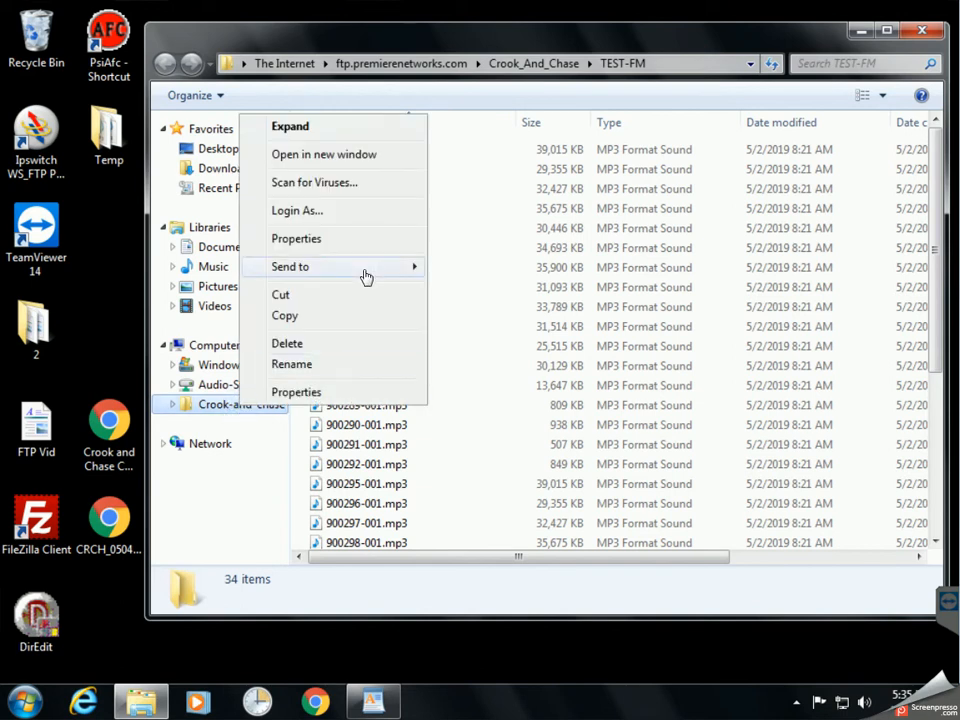
mouse_move(365, 277)
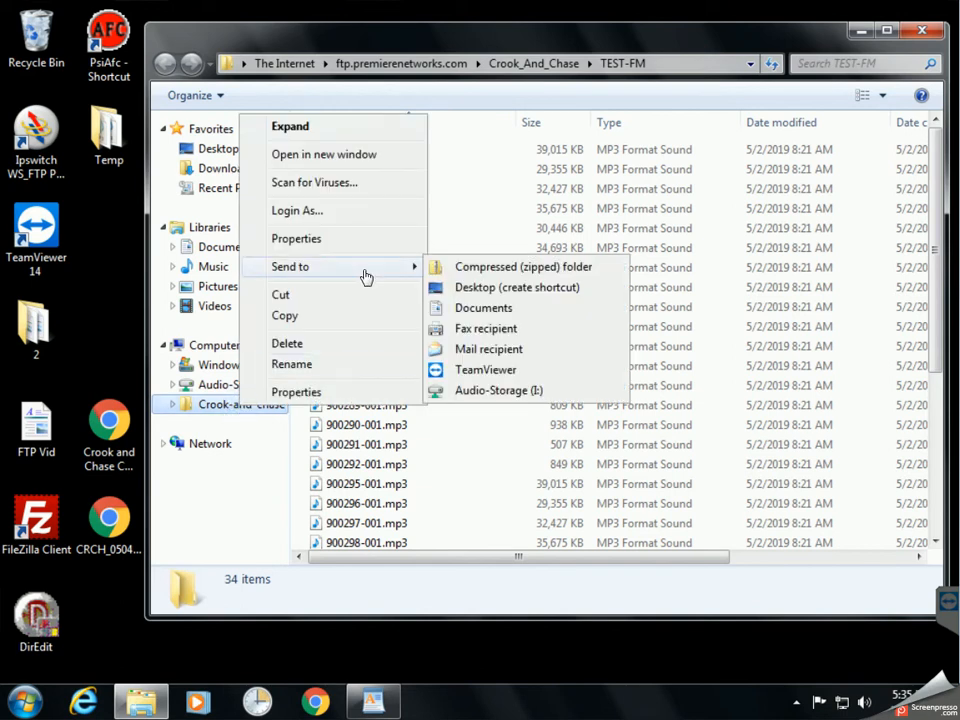
left_click(564, 288)
left_click(923, 32)
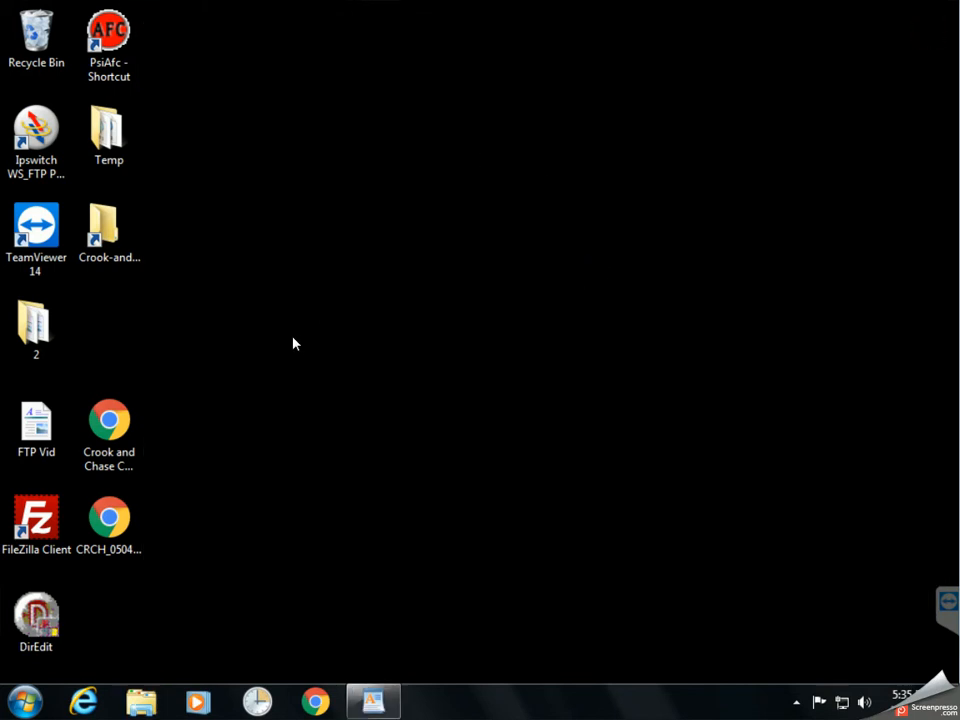
Open the Crook-and-chase shortcut in Details view, then close it and restore the FTP Vid notes.
double_click(99, 246)
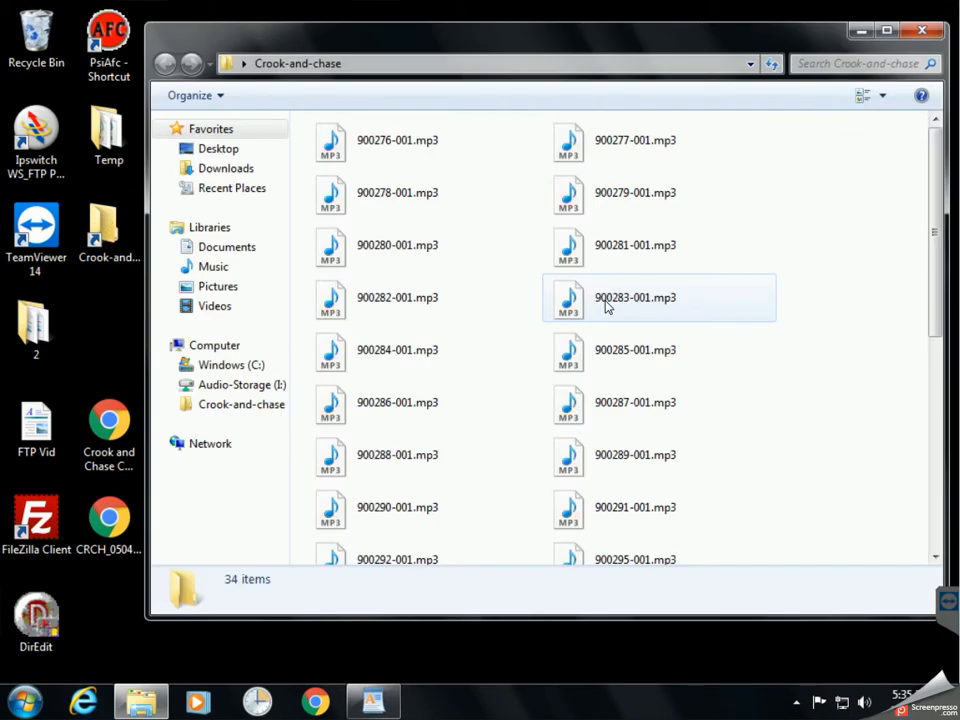
left_click(882, 95)
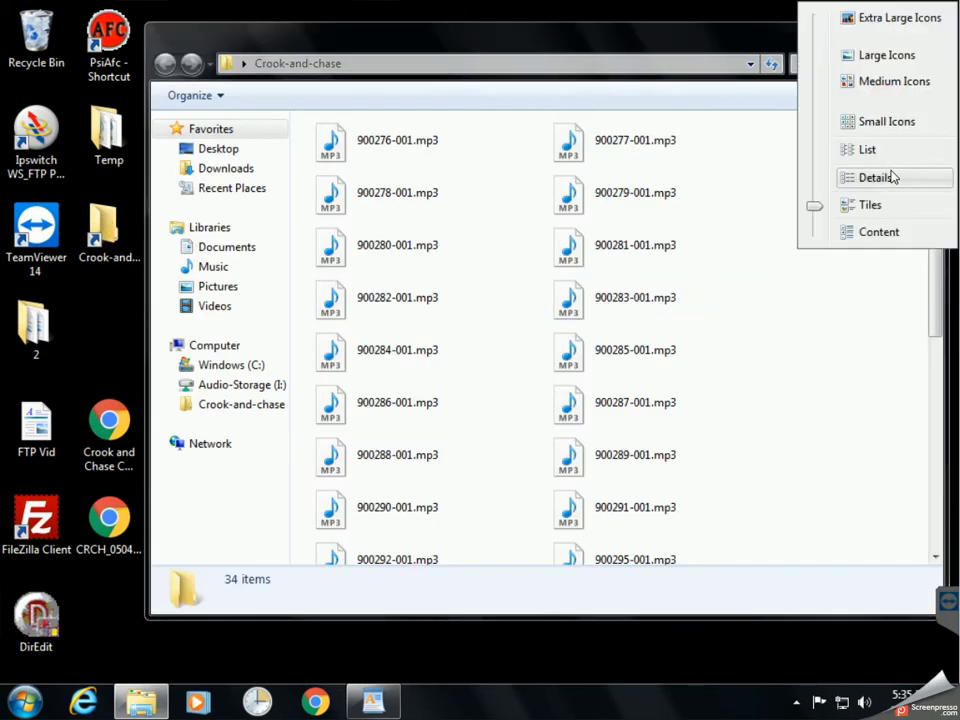
left_click(893, 177)
left_click_drag(639, 38, 662, 52)
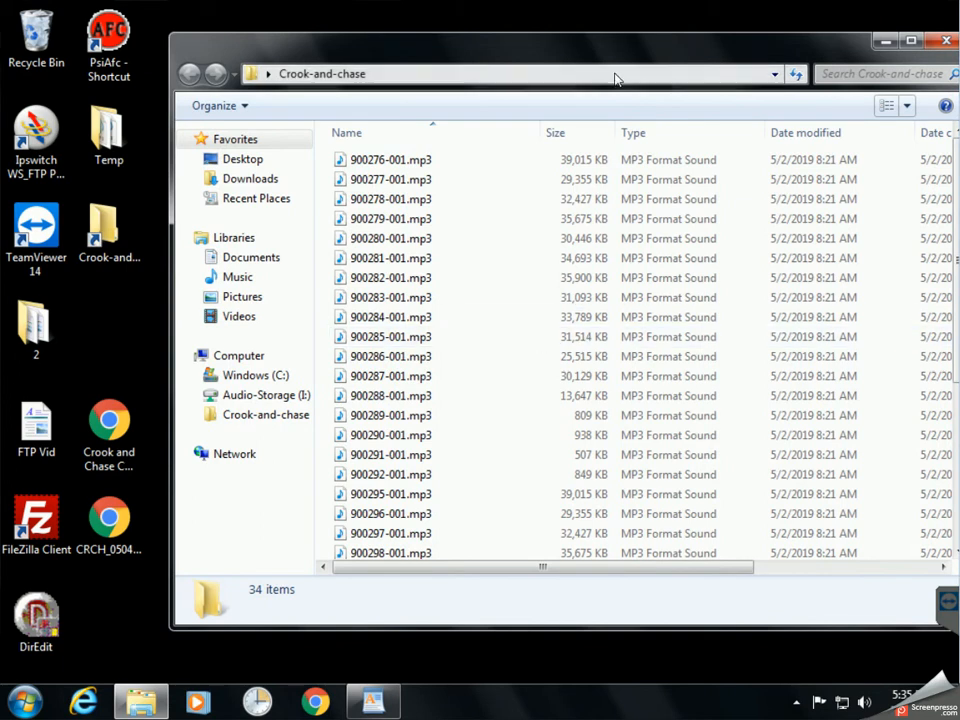
left_click_drag(690, 47, 587, 79)
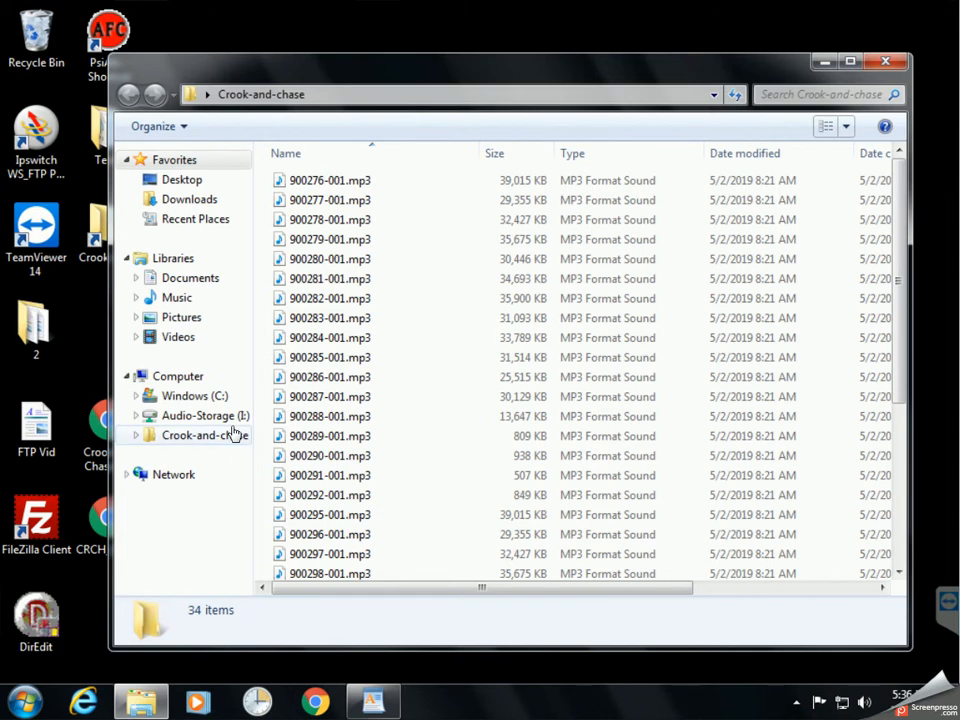
left_click_drag(392, 63, 342, 43)
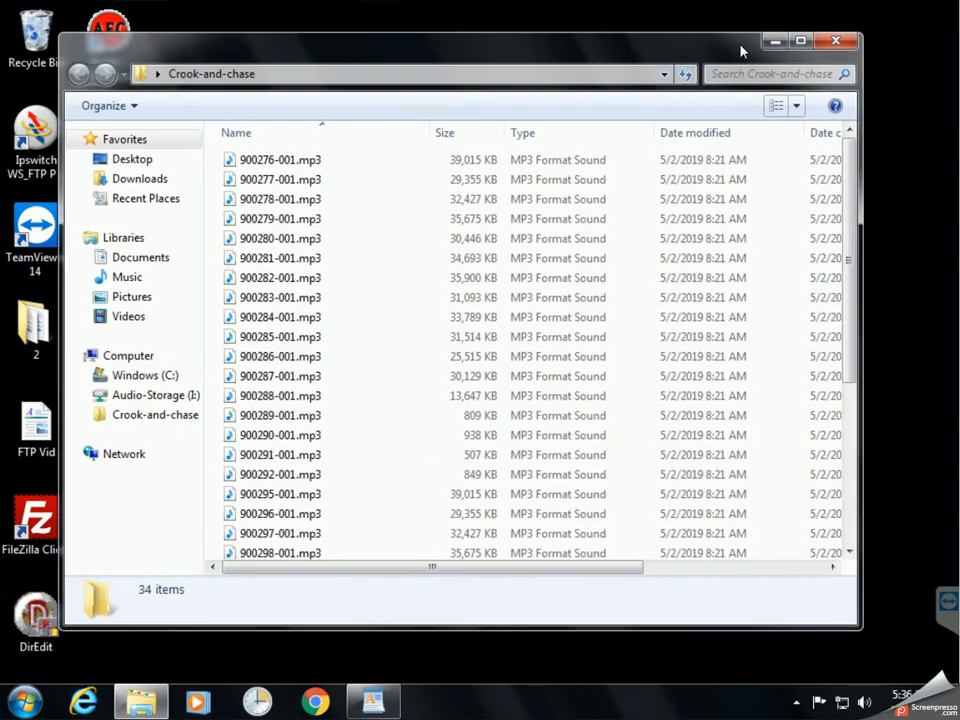
left_click(834, 44)
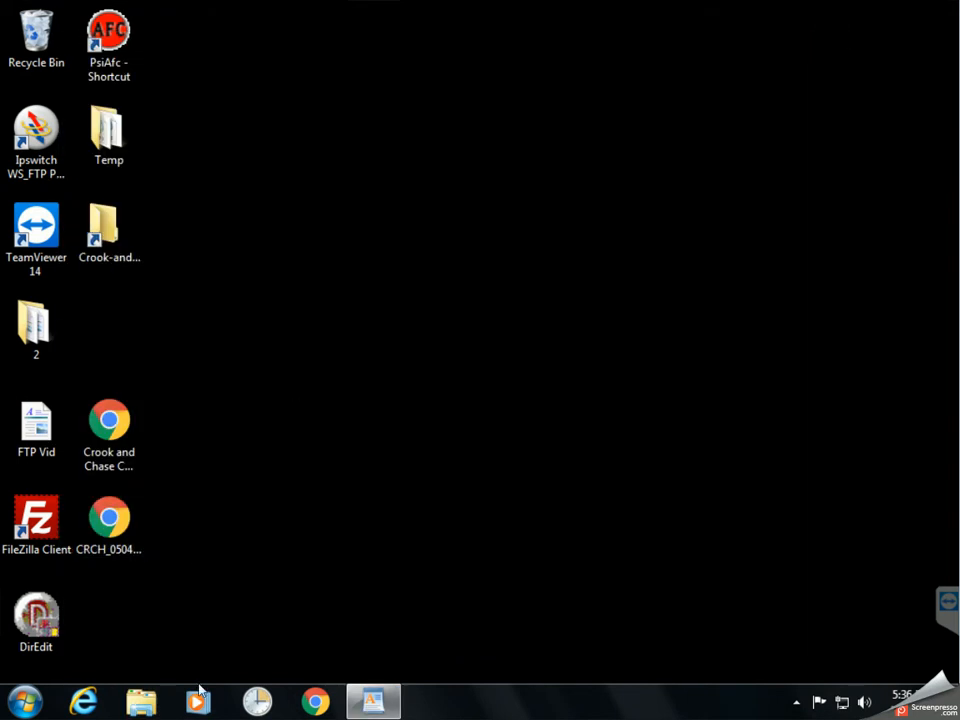
left_click(374, 702)
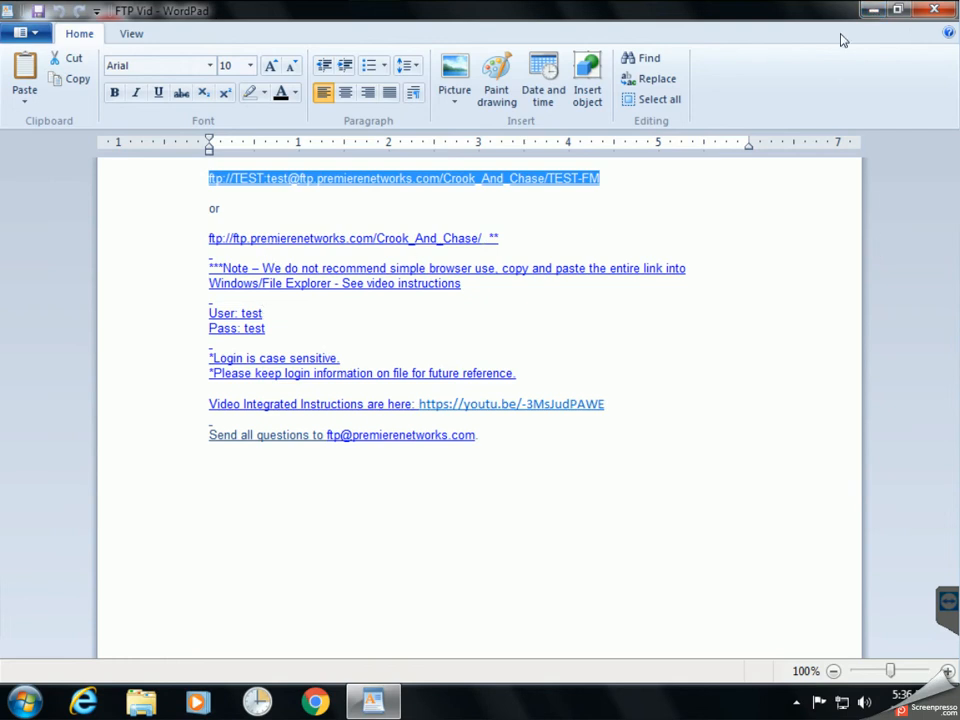
Minimize WordPad and go to the copied FTP address in a new Explorer window.
left_click(873, 8)
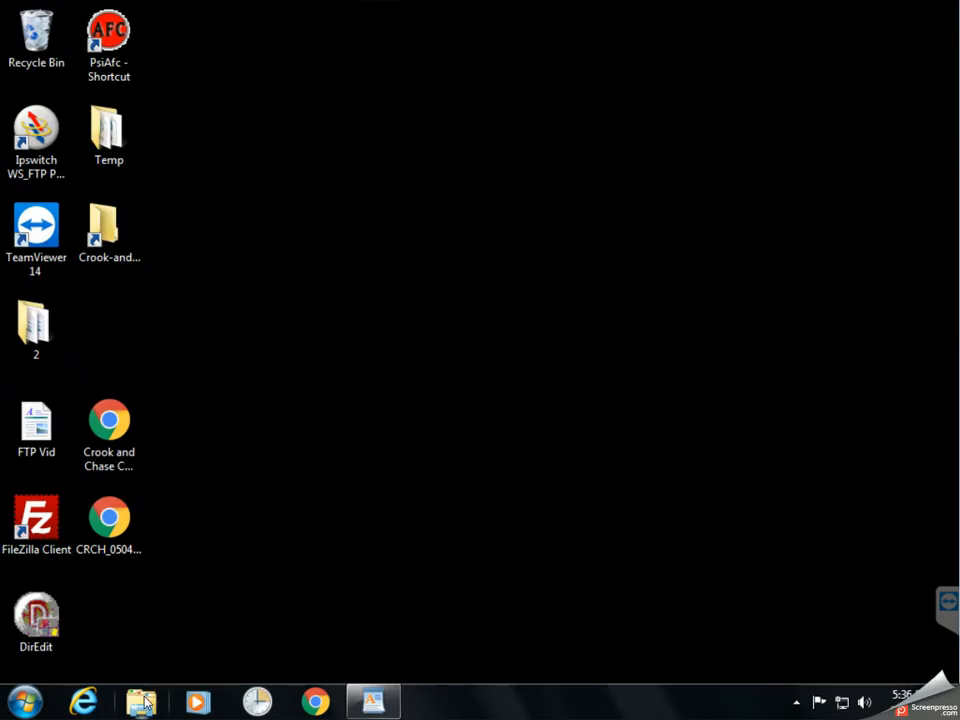
left_click(141, 702)
left_click(388, 79)
right_click(389, 74)
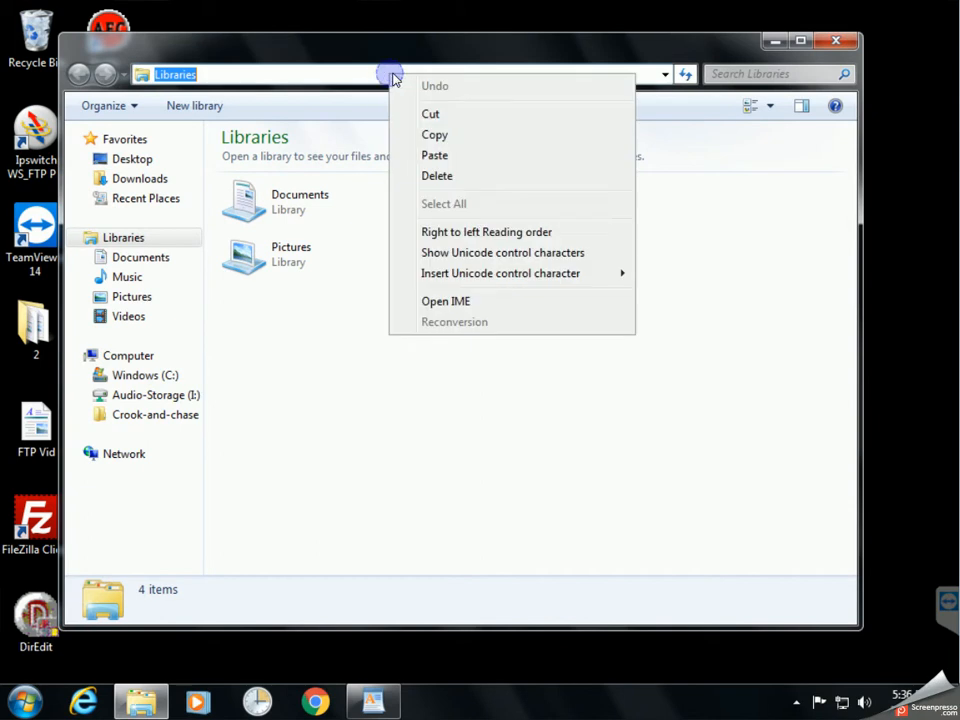
left_click(452, 157)
key("Return")
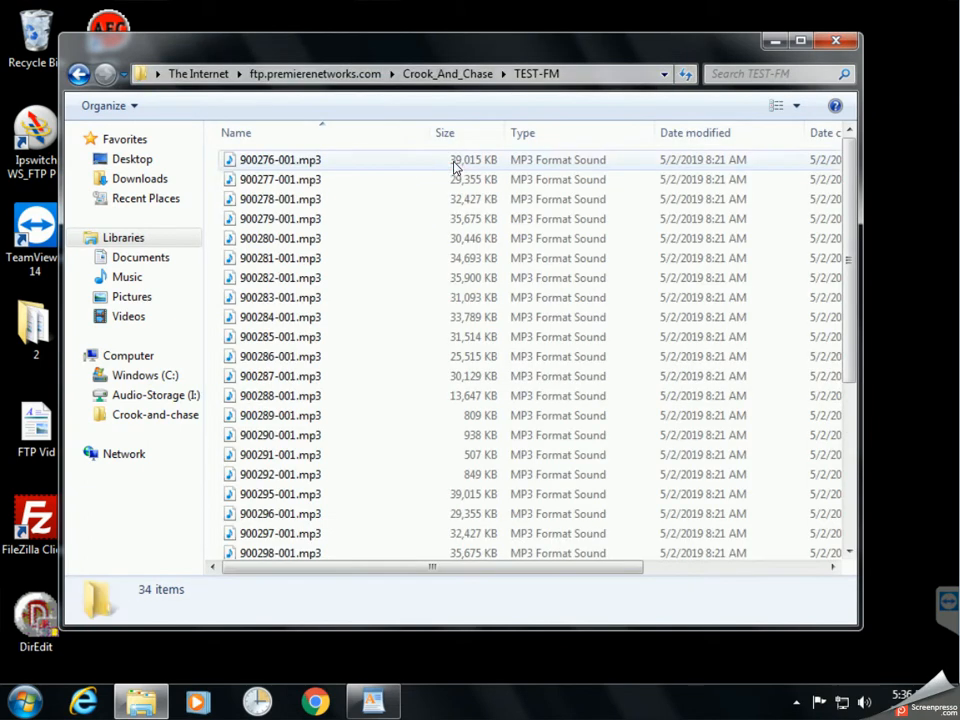
From ftp.premierenetworks.com, open Crook_And_Chase-International > MP3 and show its files in Details view.
left_click(318, 75)
left_click(362, 345)
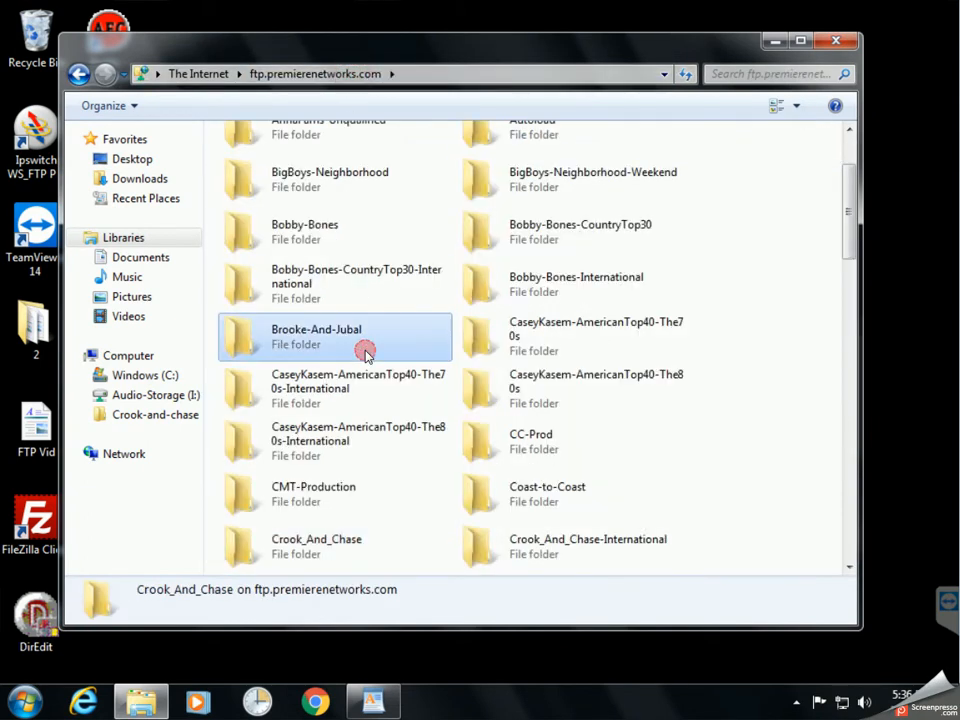
left_click(578, 556)
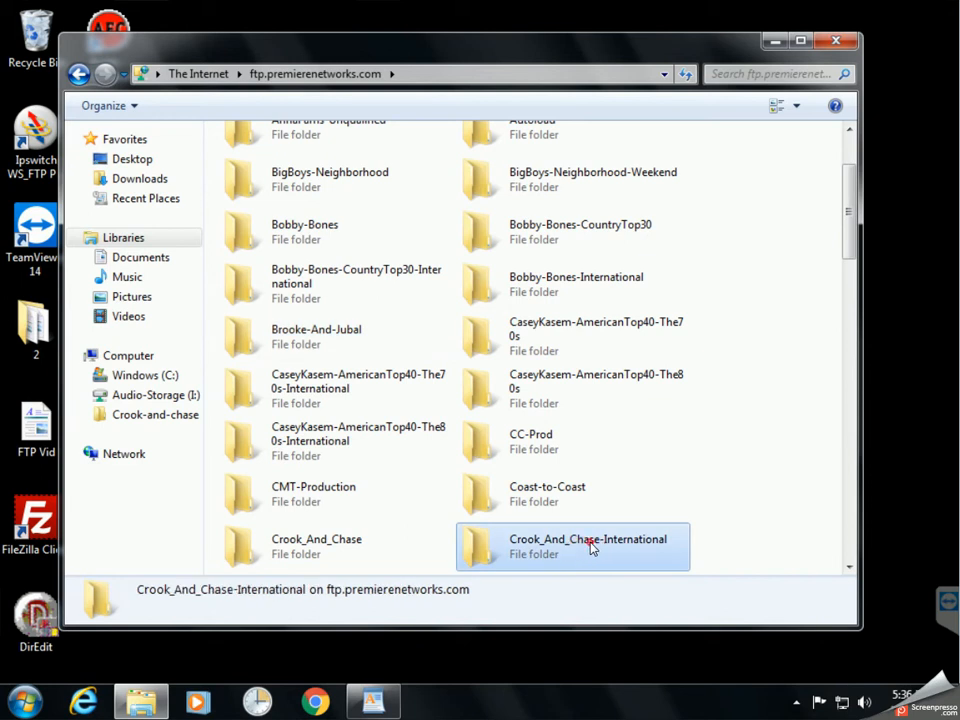
double_click(580, 552)
double_click(259, 158)
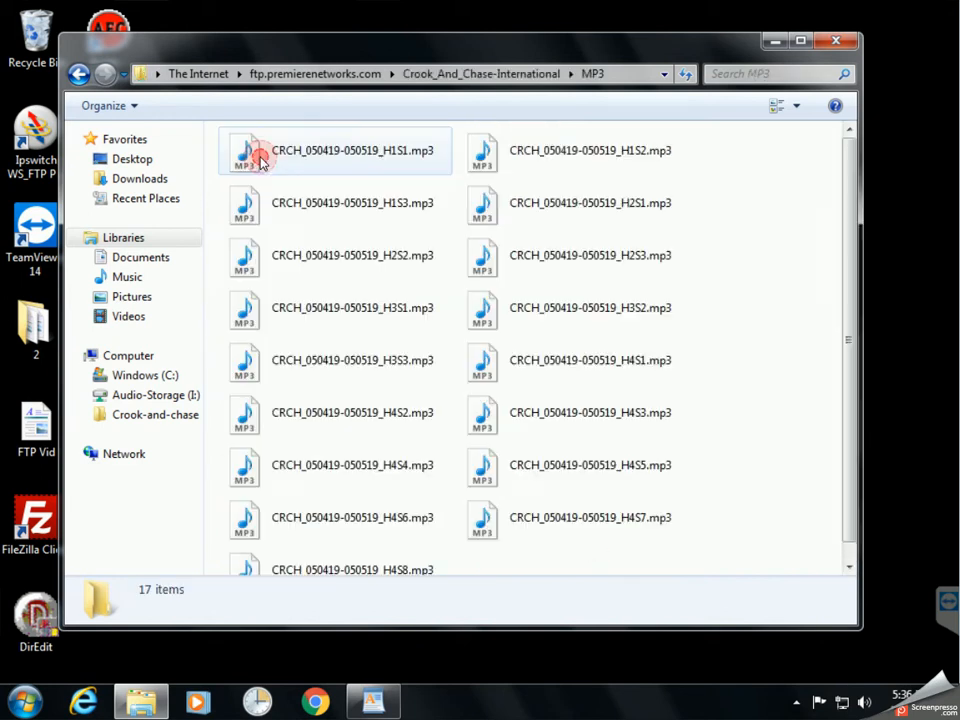
left_click(796, 106)
left_click(839, 178)
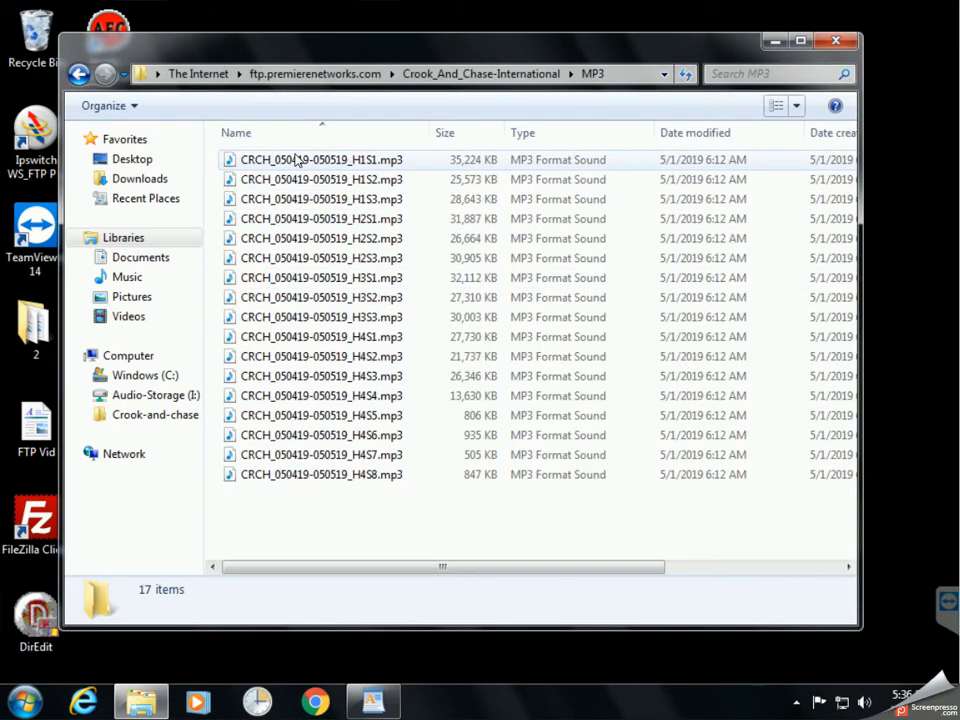
left_click(331, 522)
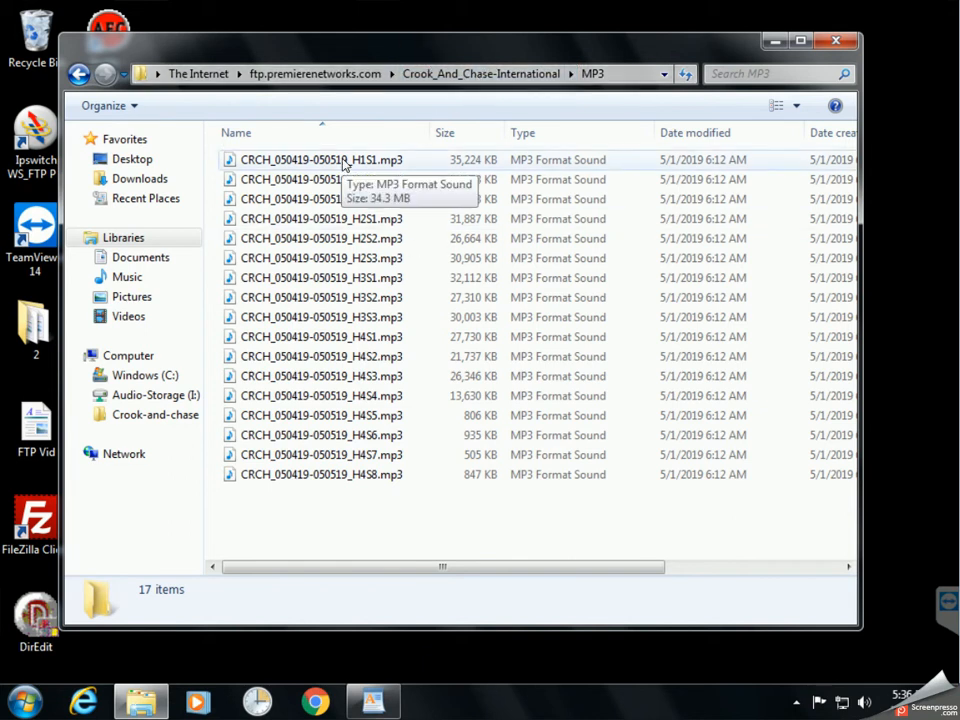
Return to Crook_And_Chase-International and check its MP3 folder and CRCHINT_050419-050519.pdf.
left_click(480, 73)
left_click(404, 245)
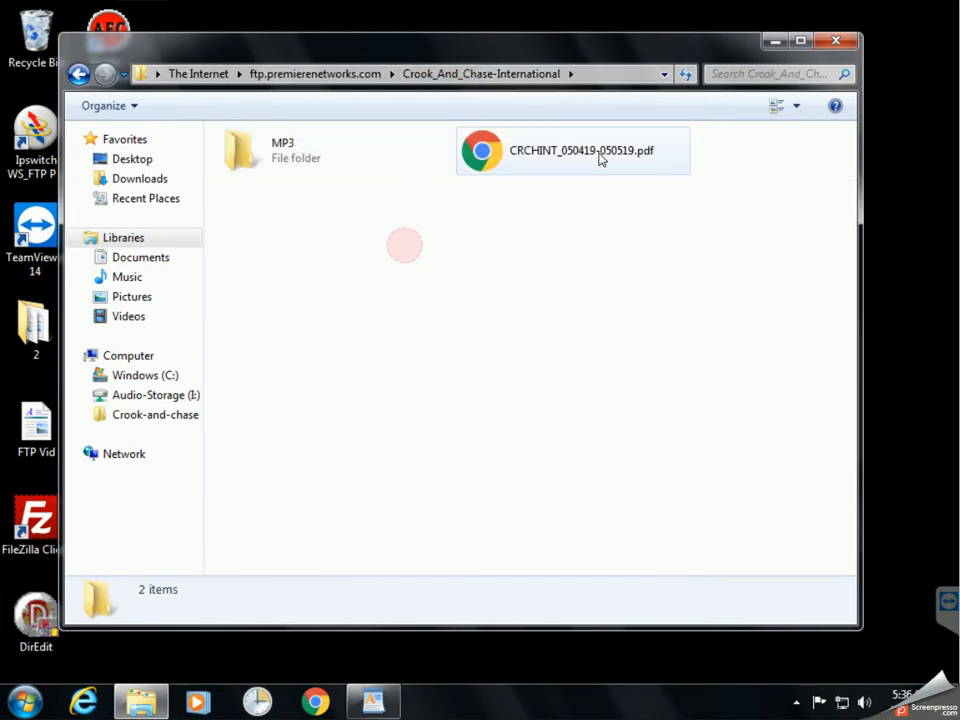
left_click(597, 155)
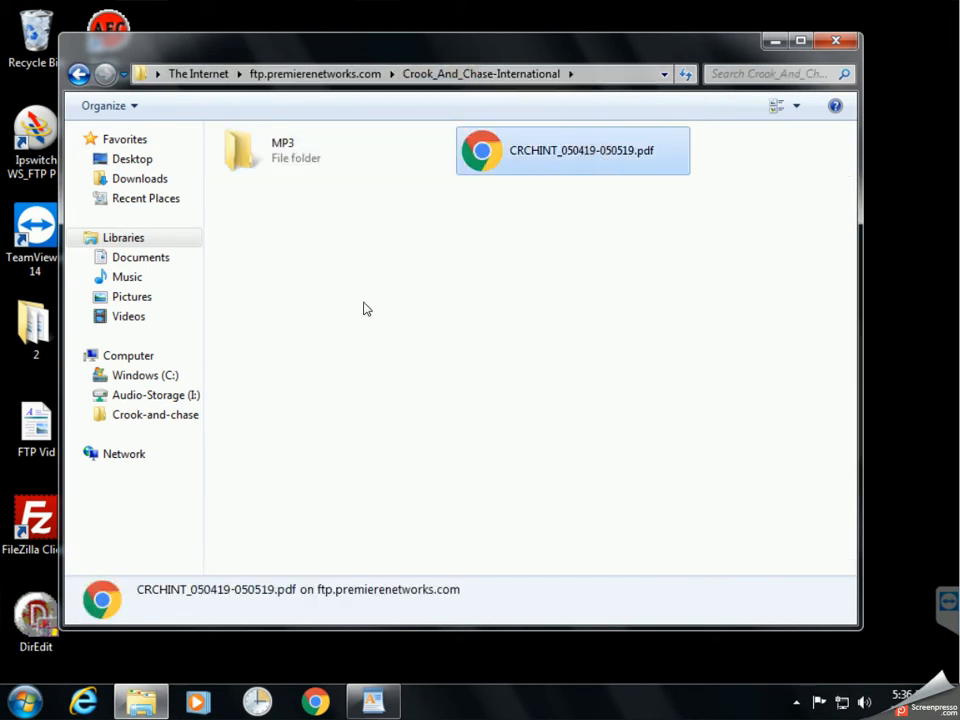
left_click(354, 304)
left_click_drag(469, 55, 583, 113)
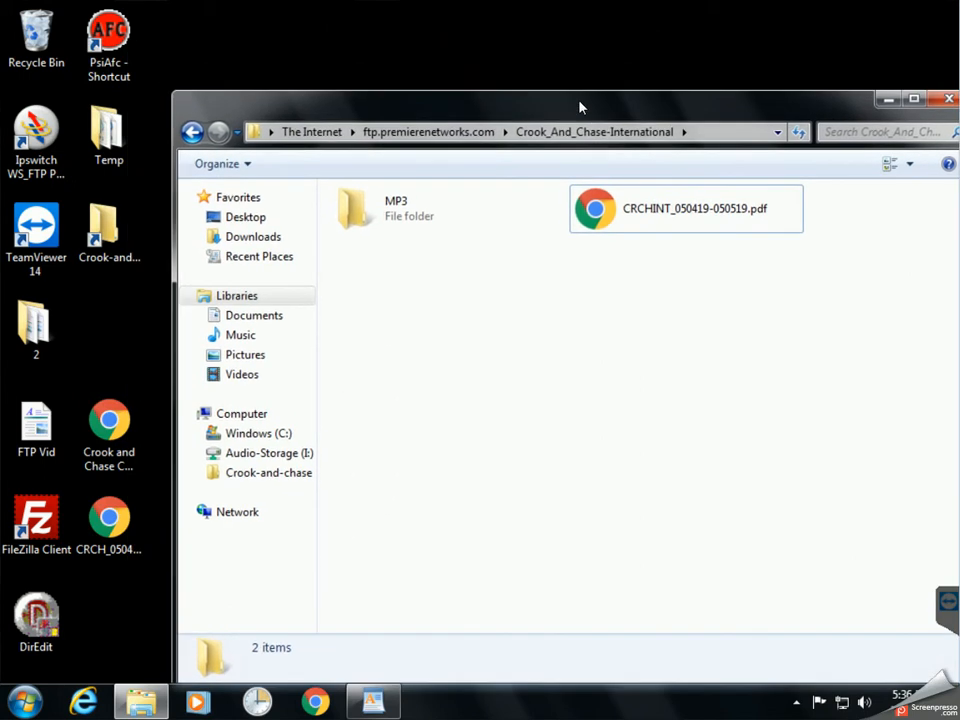